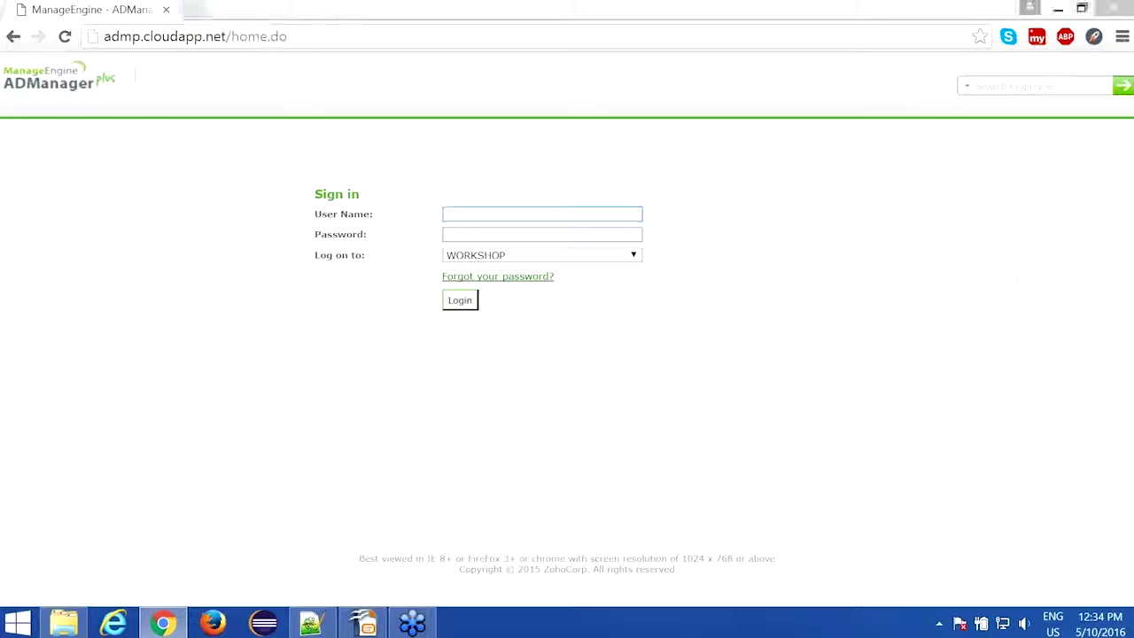
Step: Try signing in with the admin user name and its password
click(904, 356)
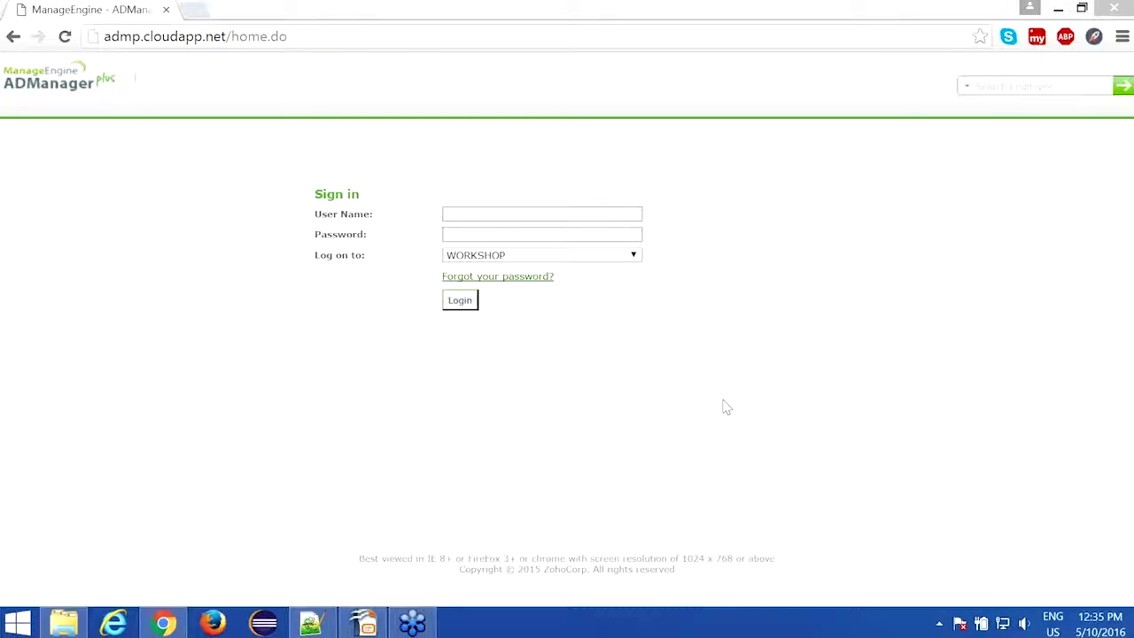
click(619, 257)
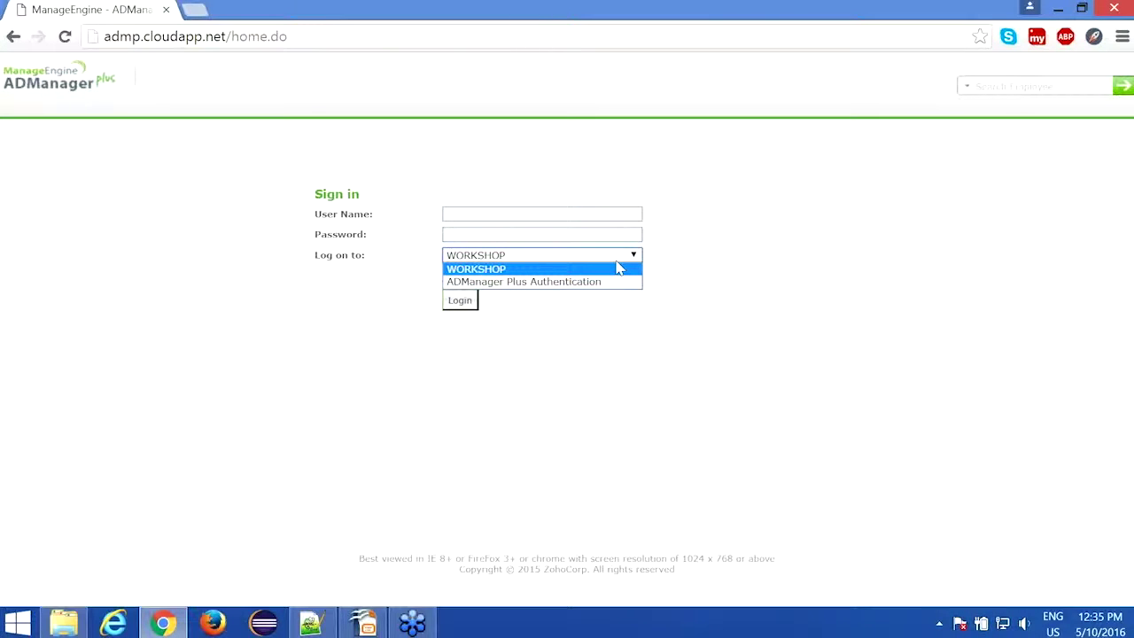
click(891, 48)
click(497, 217)
text(admin)
key(Tab)
text(admin)
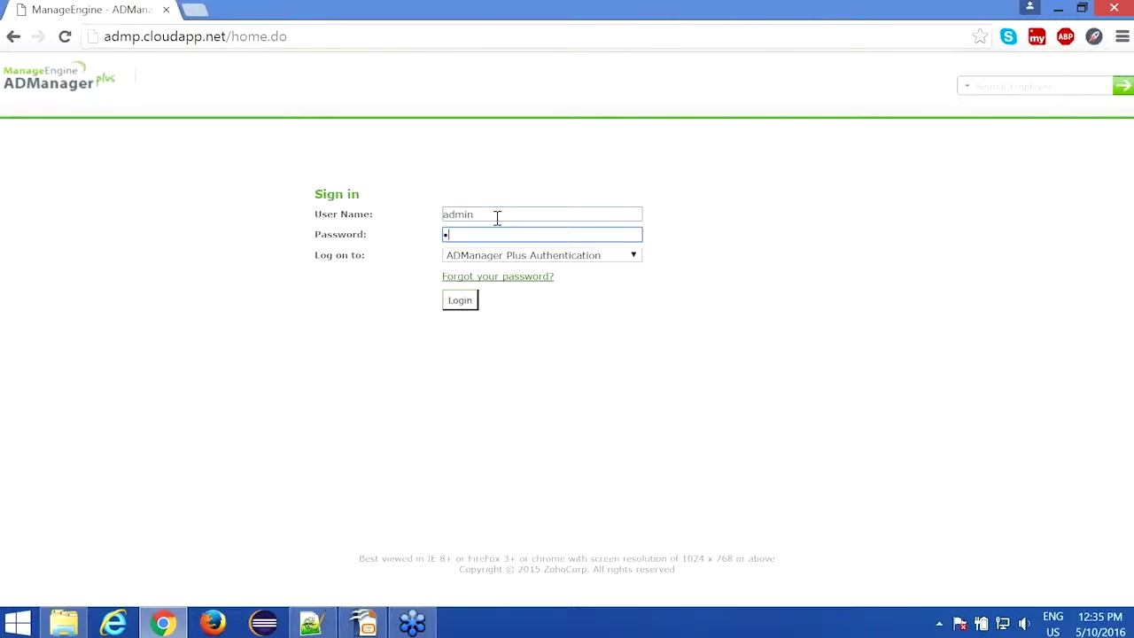
text(123)
click(464, 301)
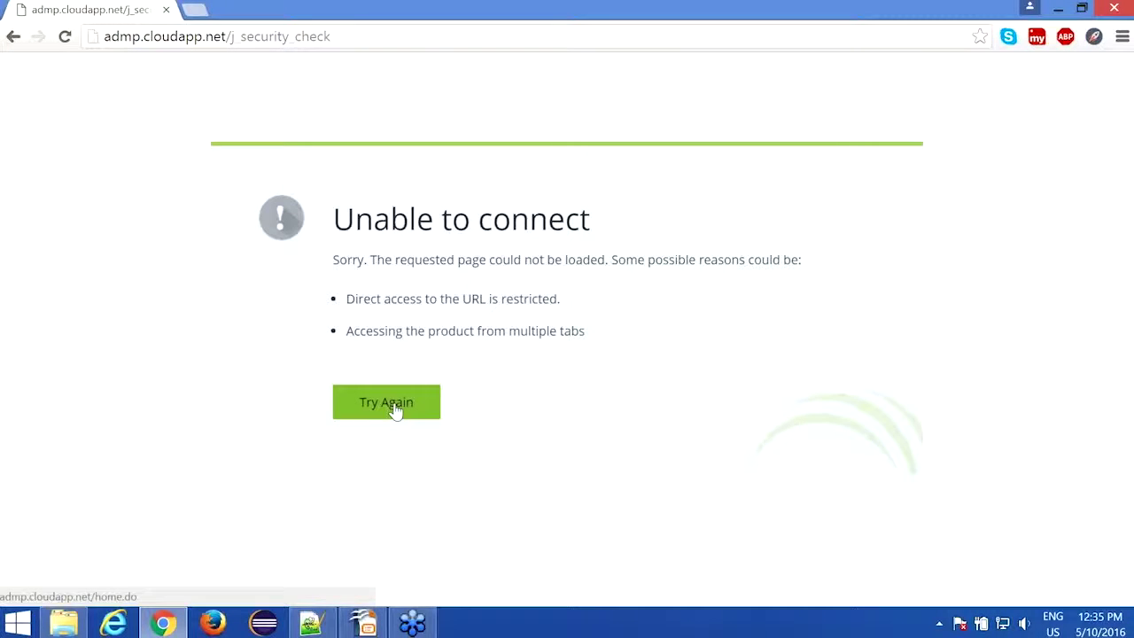
Step: After the connection error, sign in again as admin using ADManager Plus Authentication
click(396, 411)
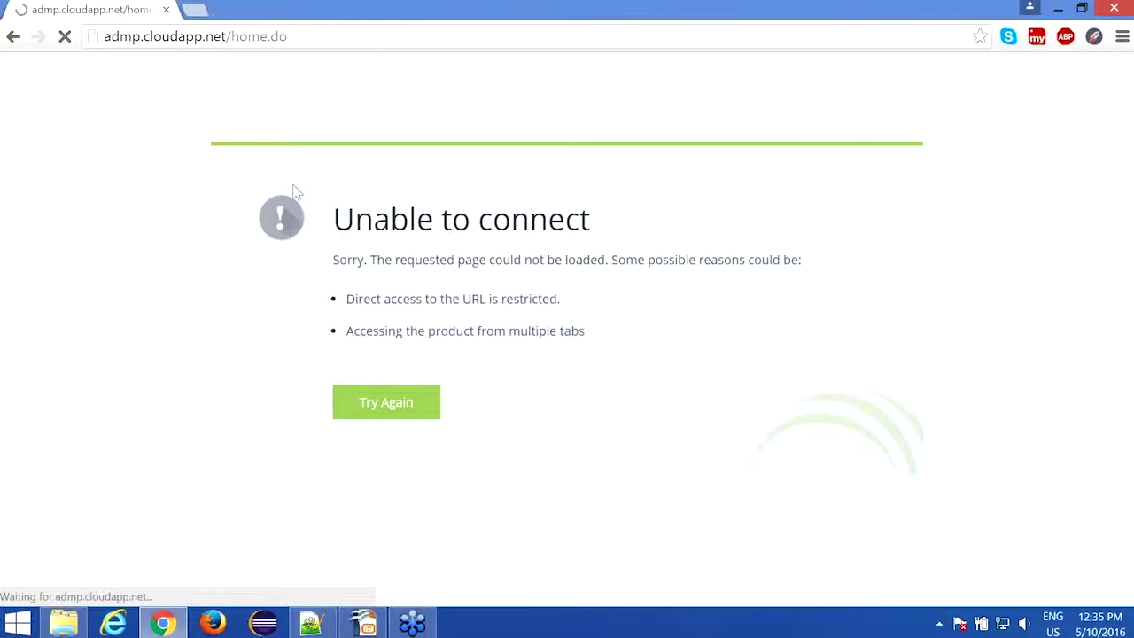
text(a)
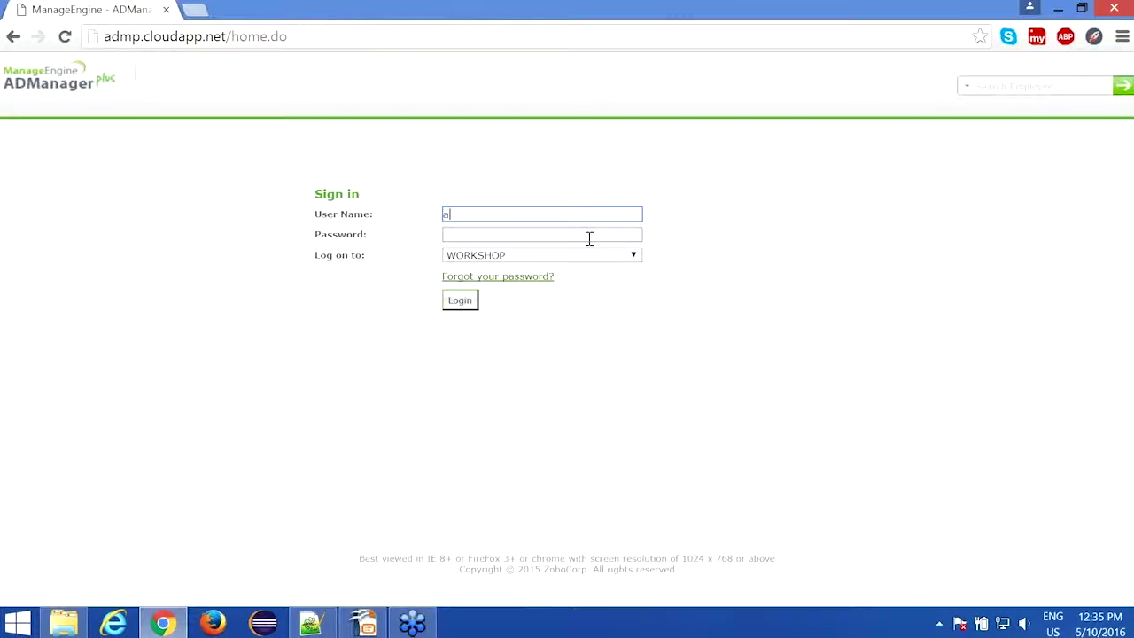
text(dmin)
click(589, 236)
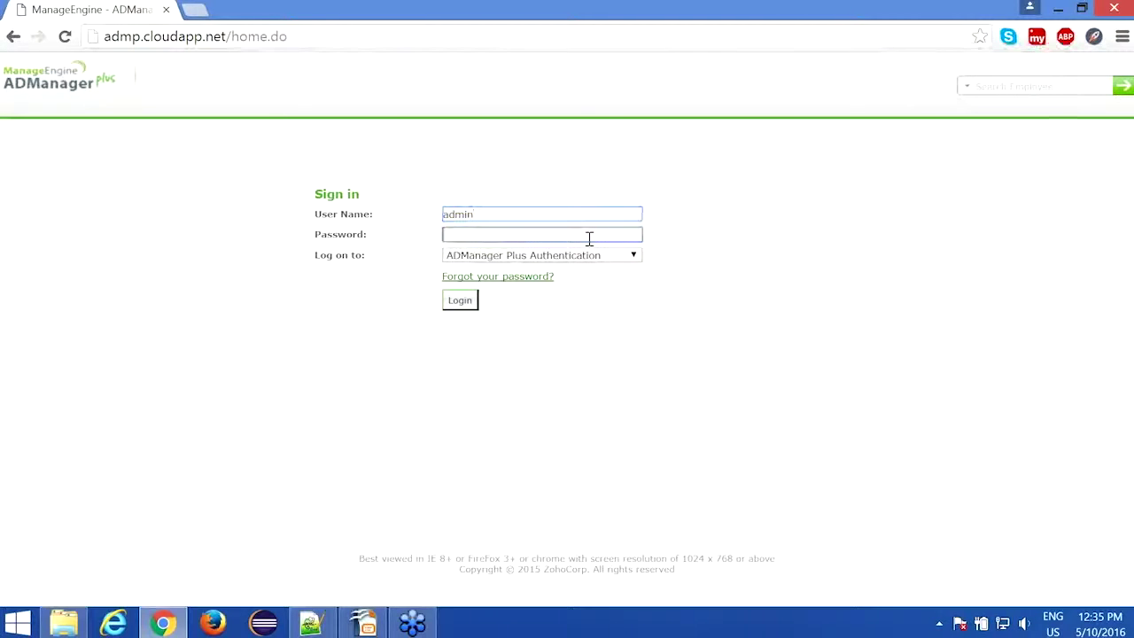
text(********)
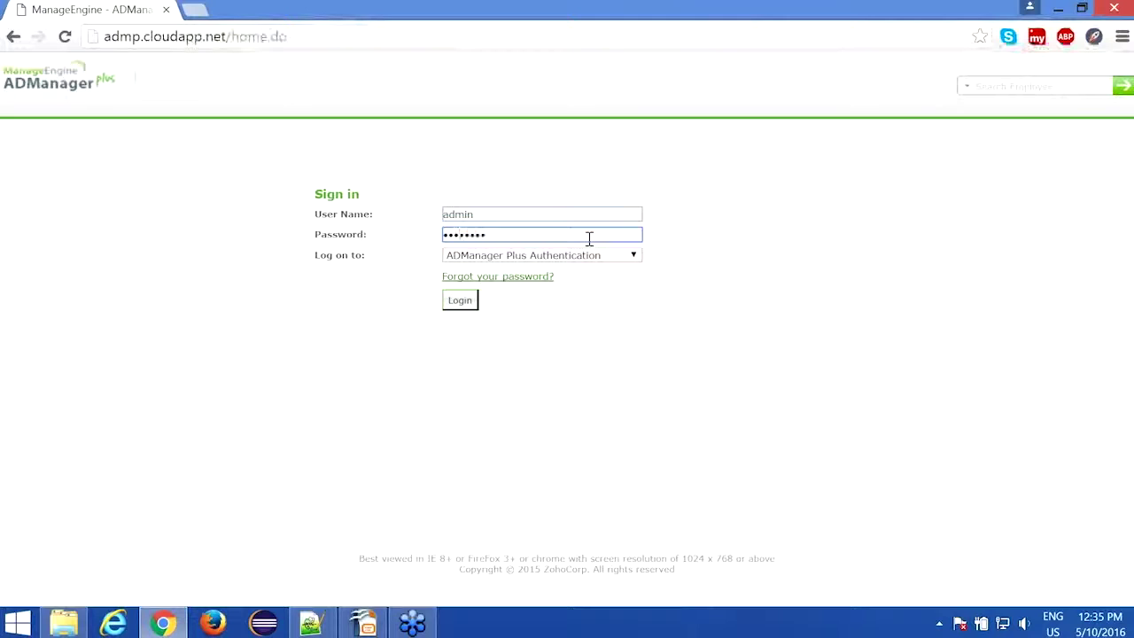
click(571, 258)
click(572, 260)
click(465, 303)
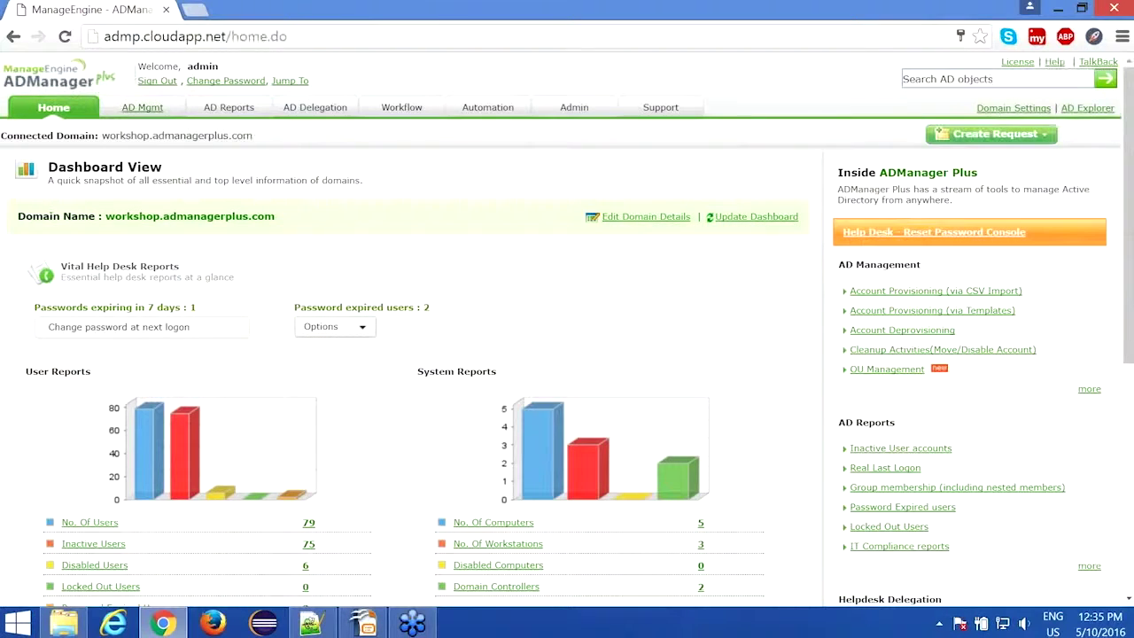
Step: Go from the dashboard to the AD Mgmt tab's User Management page
click(142, 108)
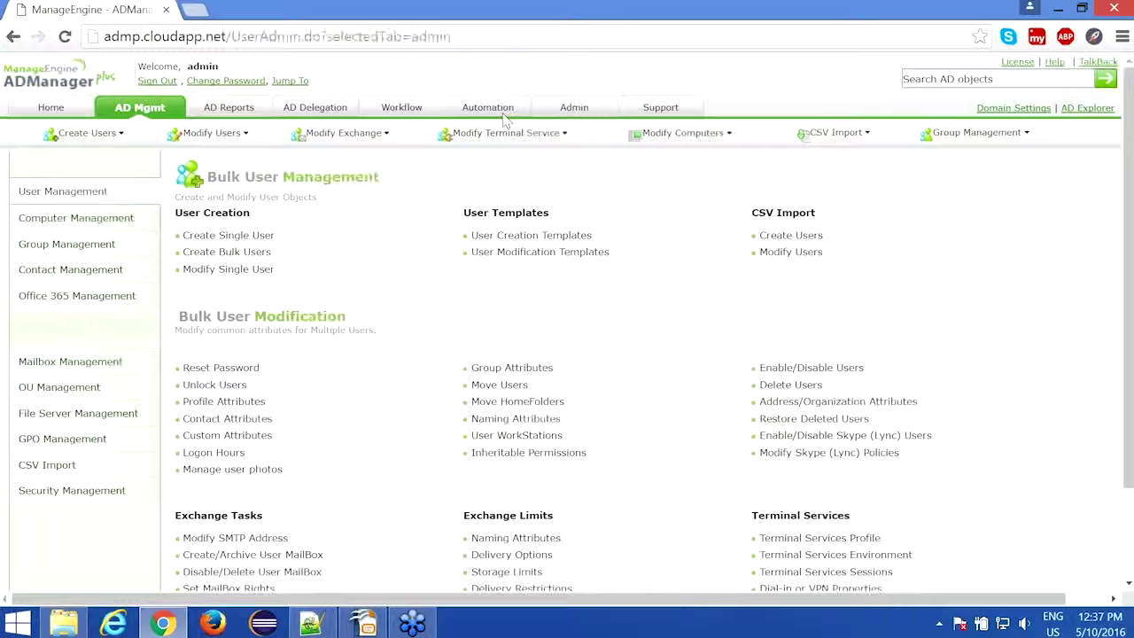
Step: Open Create Single User under User Creation, using the System Template form
click(142, 113)
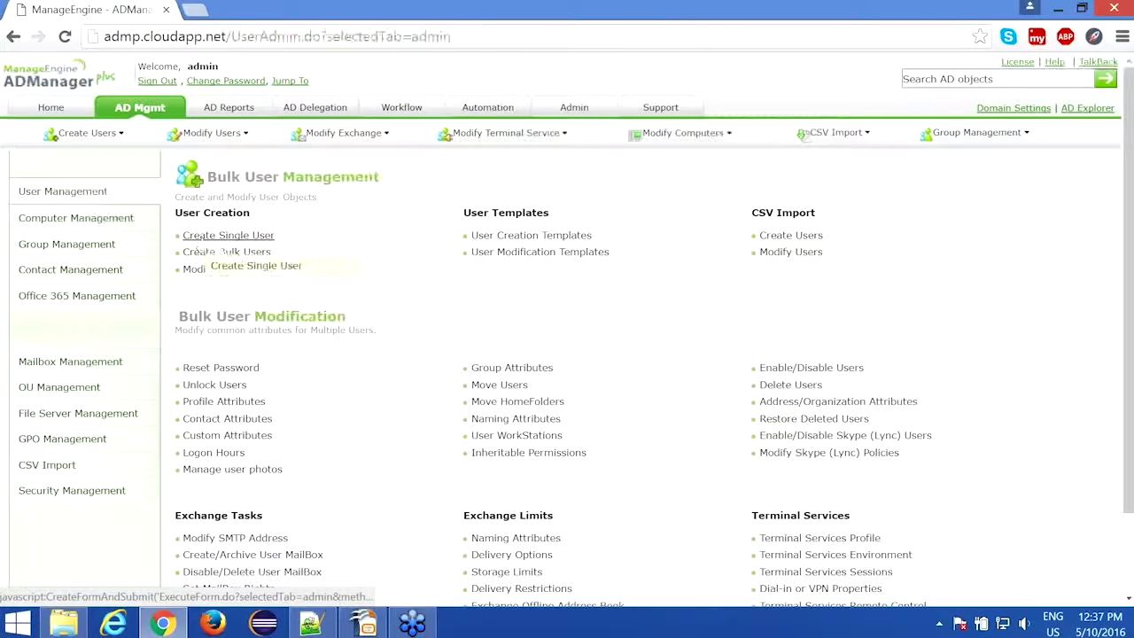
click(232, 237)
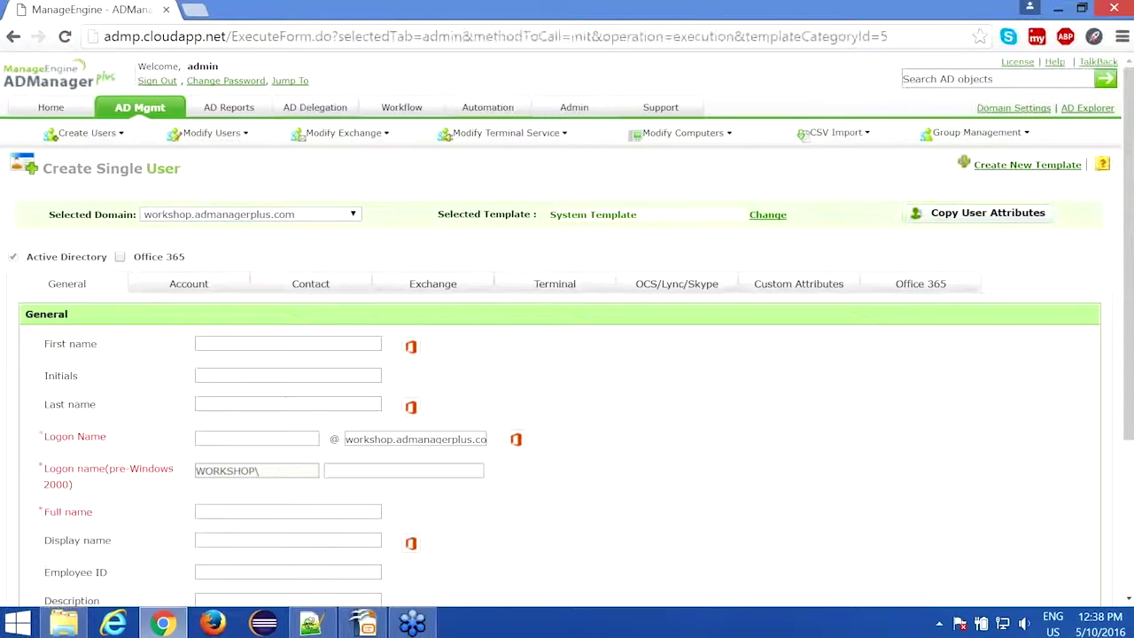
click(229, 344)
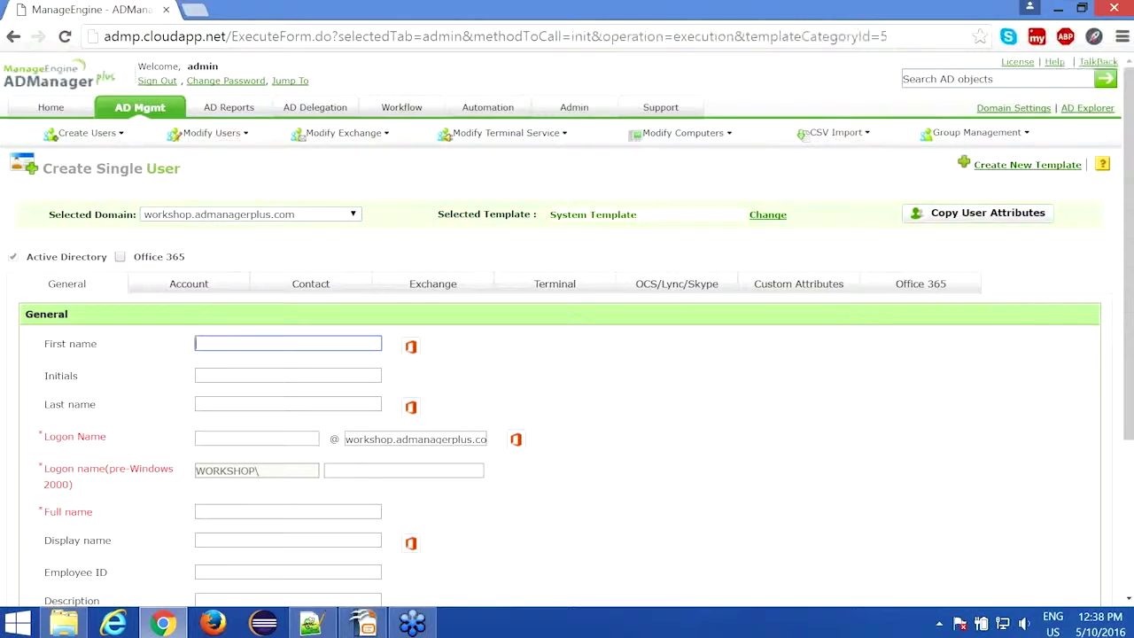
Step: Enter the test user's first and last names so logon name, display name and e-mail auto-fill
text(Yusuf)
click(266, 404)
text(tes)
key(Tab)
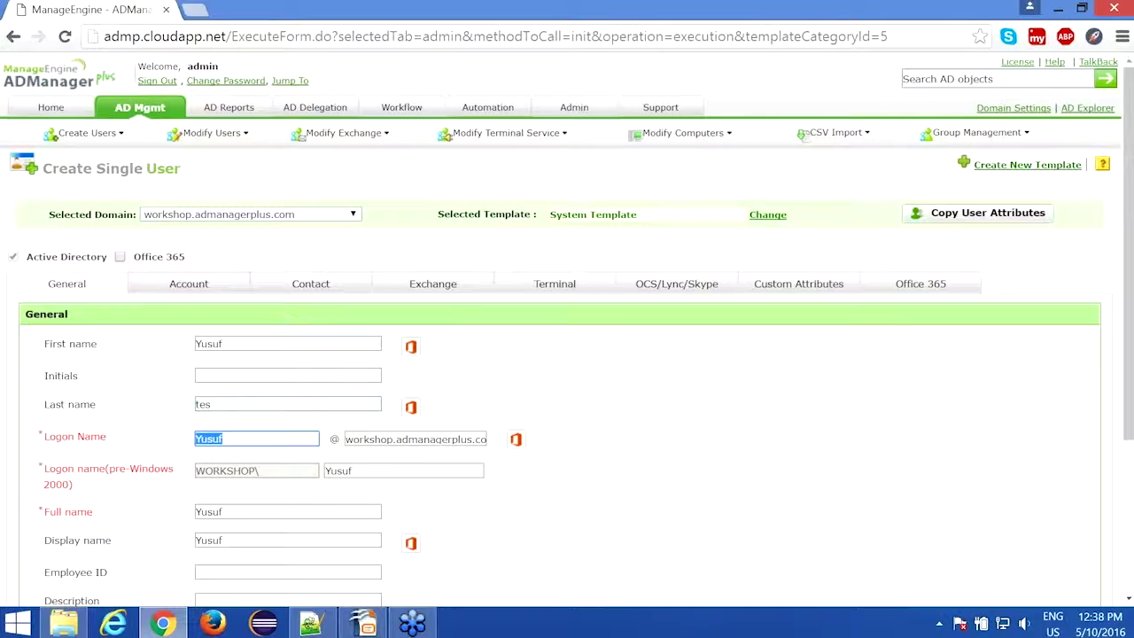
click(223, 404)
text(t)
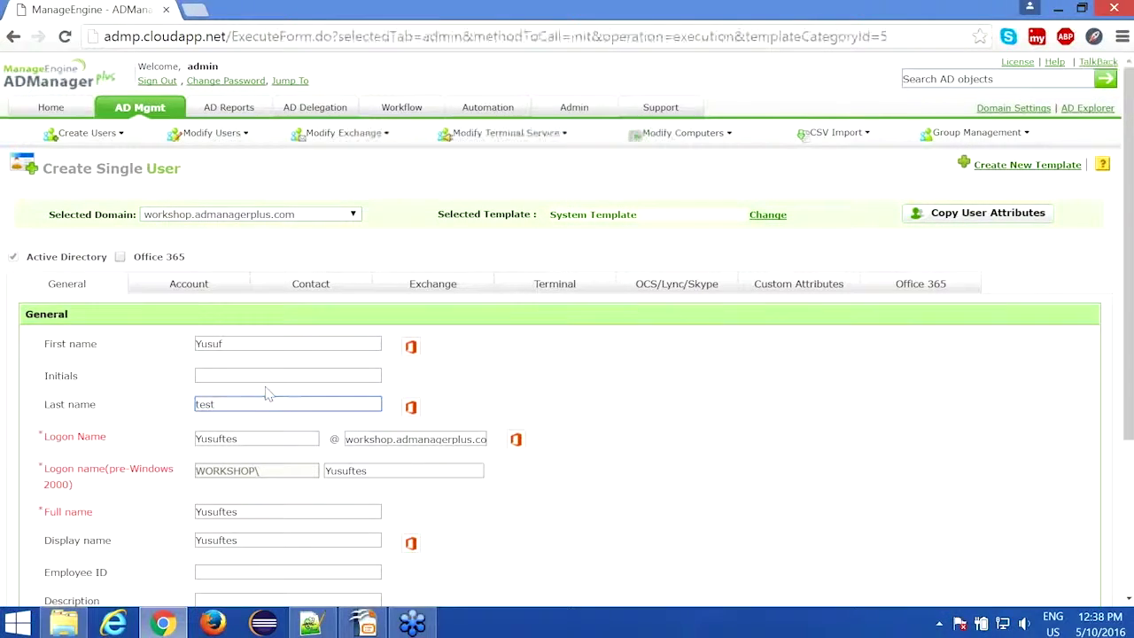
scroll(270, 394, down, 1)
key(Tab)
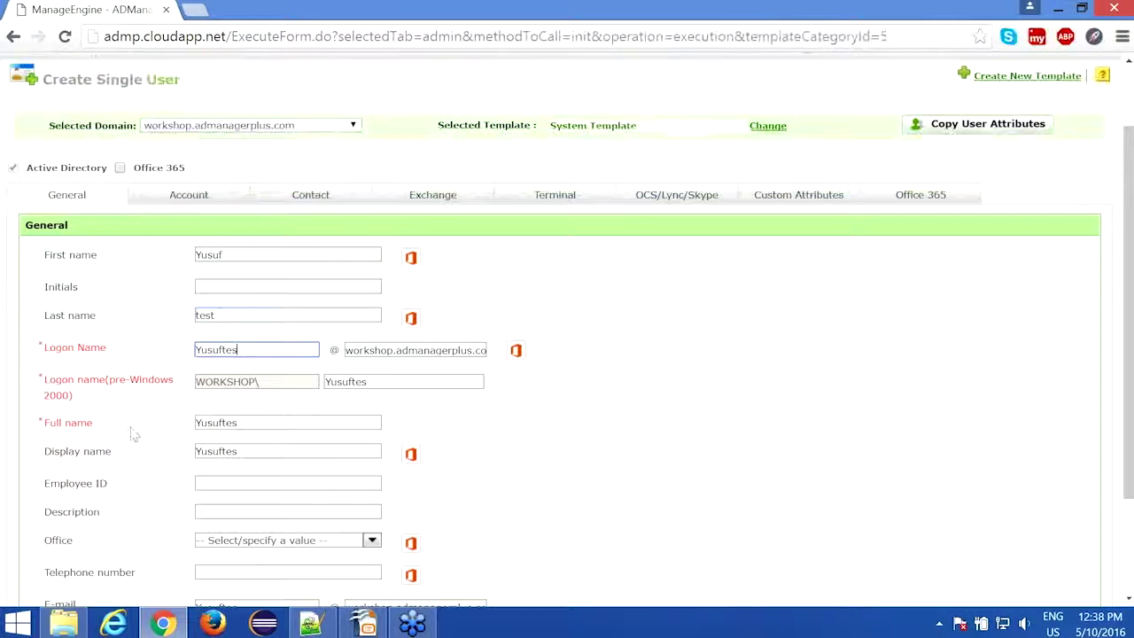
scroll(131, 434, down, 1)
text(t)
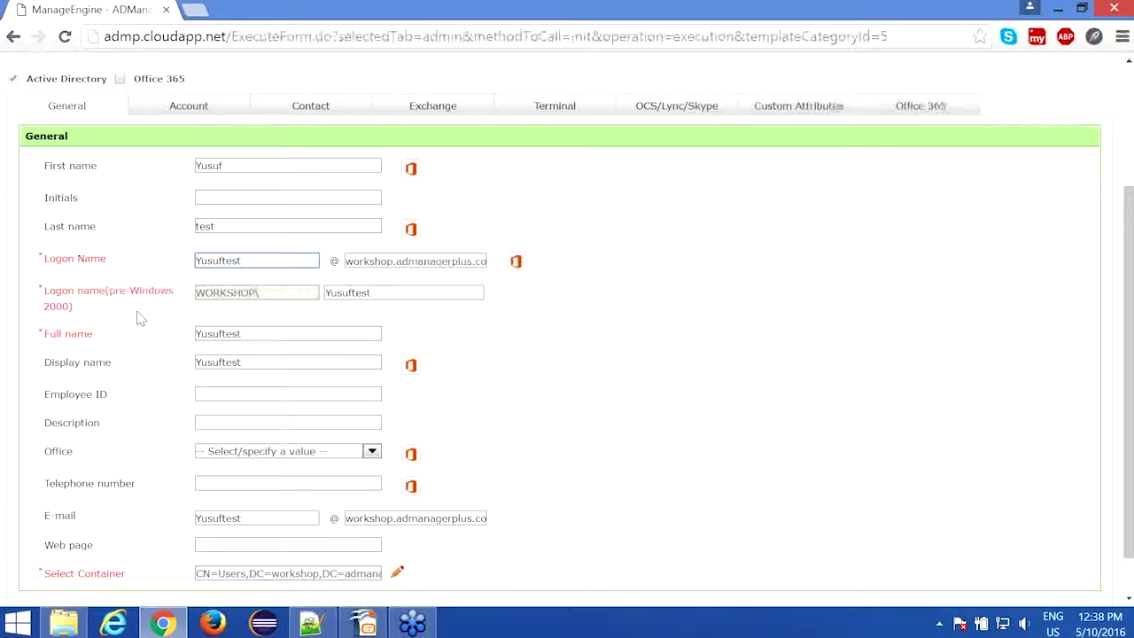
scroll(139, 346, down, 1)
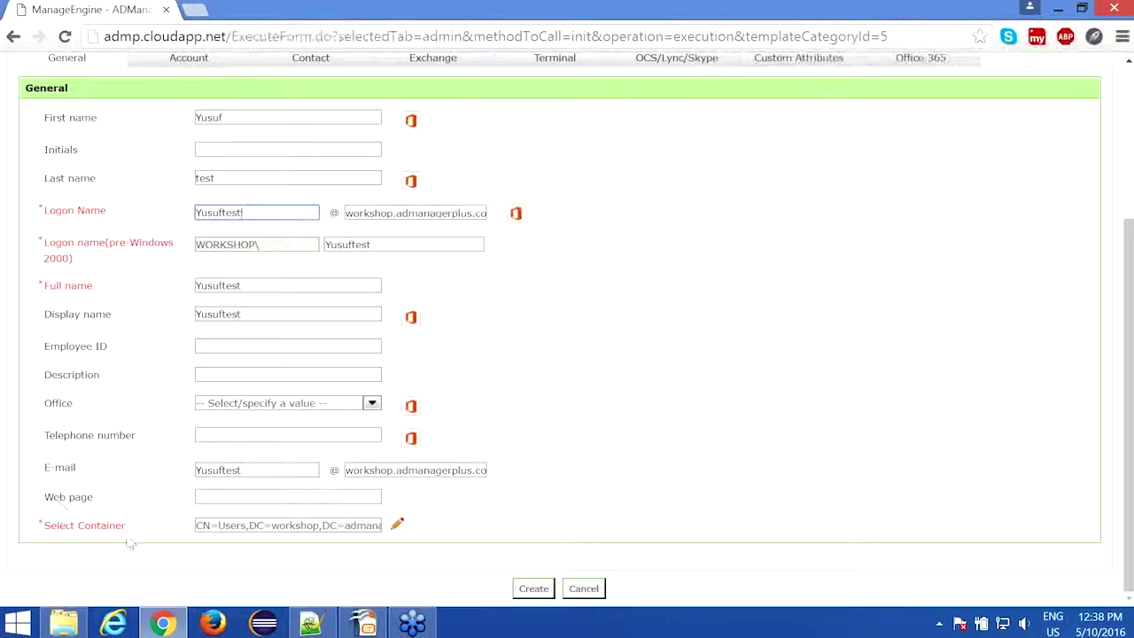
Step: Change the user's container from Users to the Employees - Middle East OU
click(398, 526)
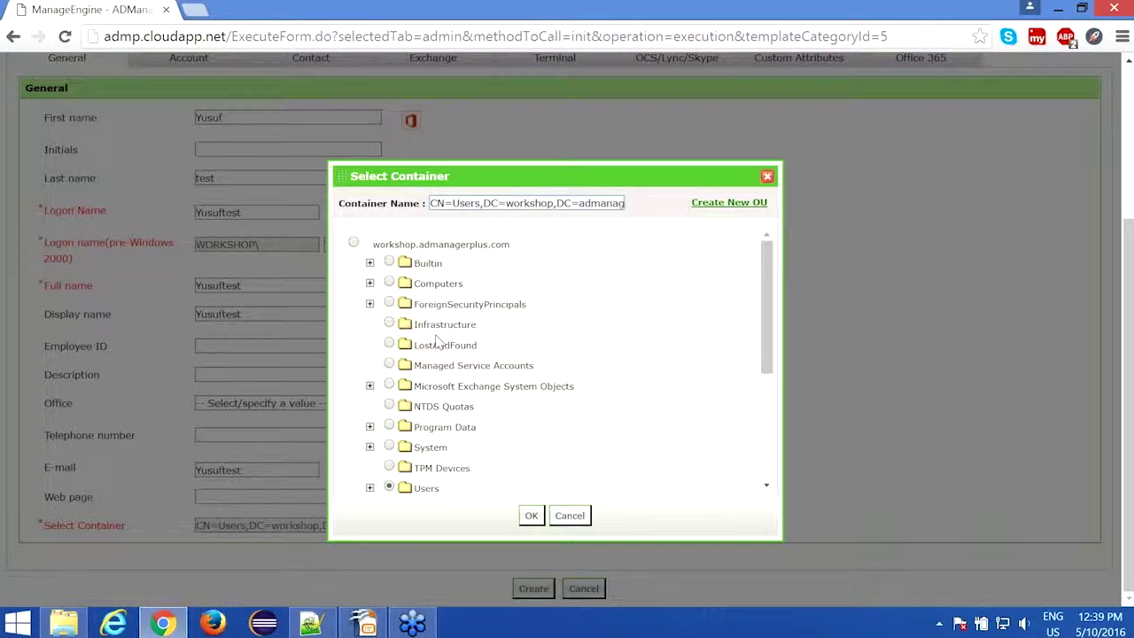
scroll(437, 341, down, 4)
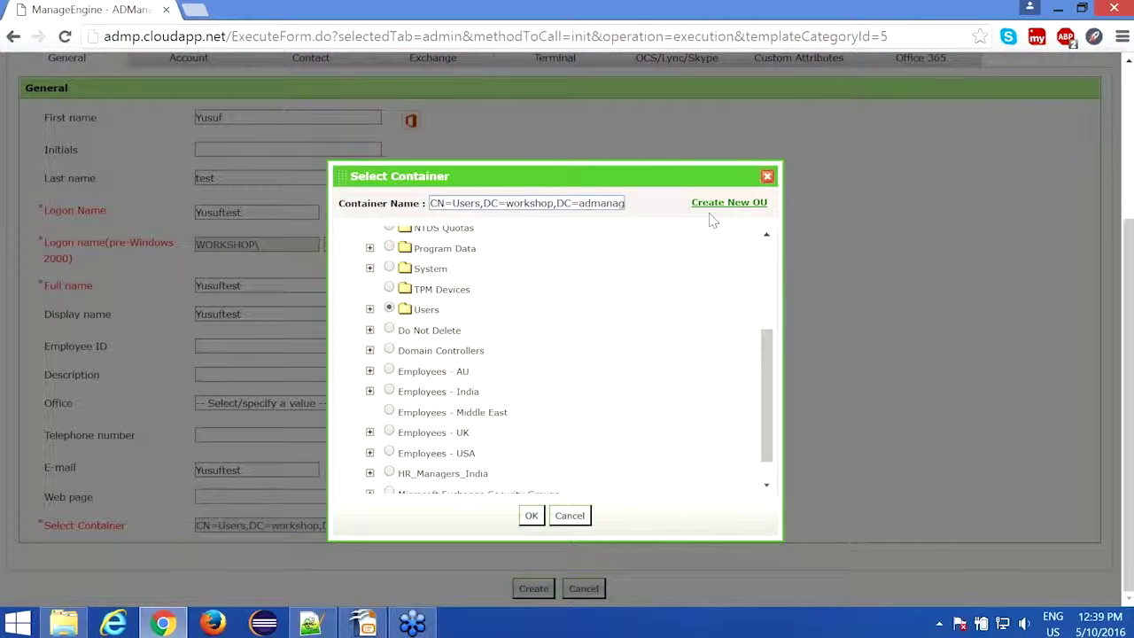
click(390, 411)
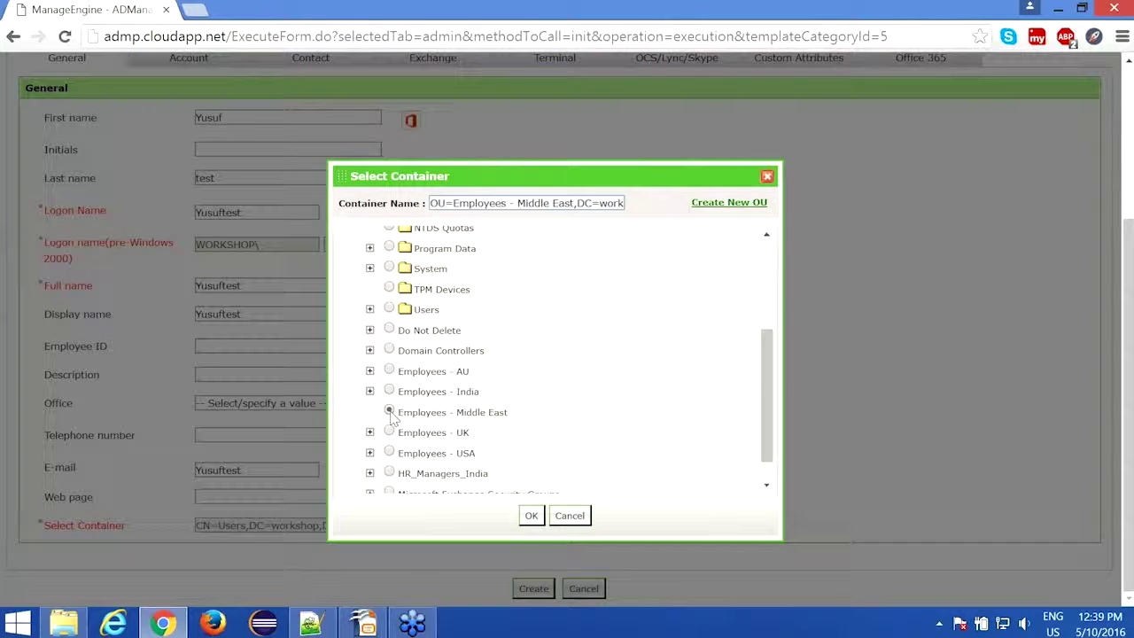
click(532, 517)
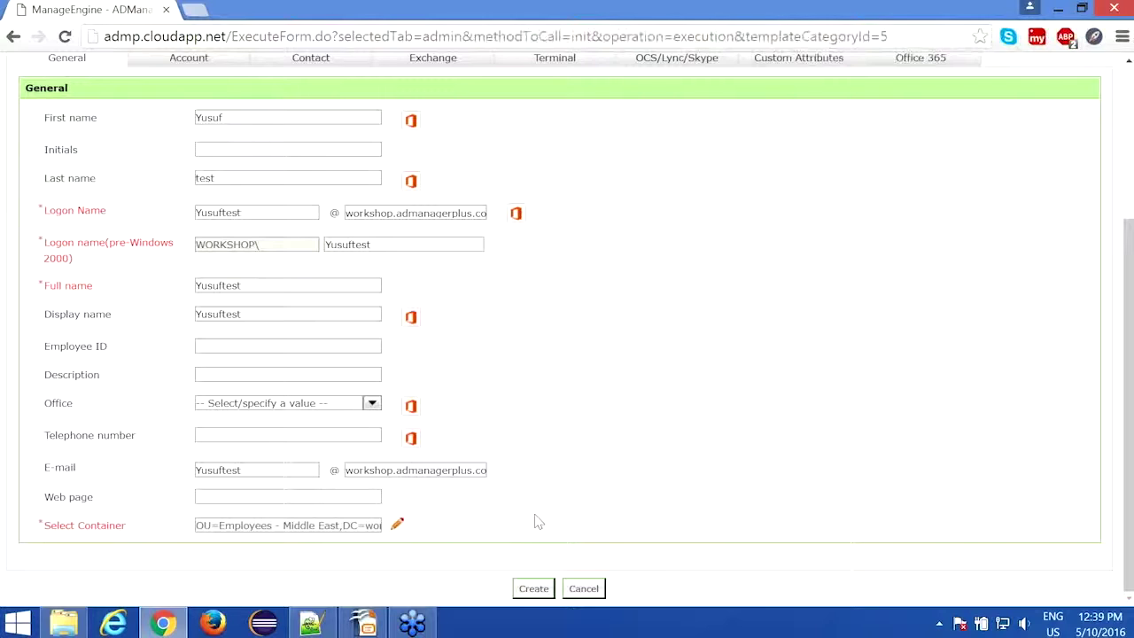
scroll(536, 522, up, 1)
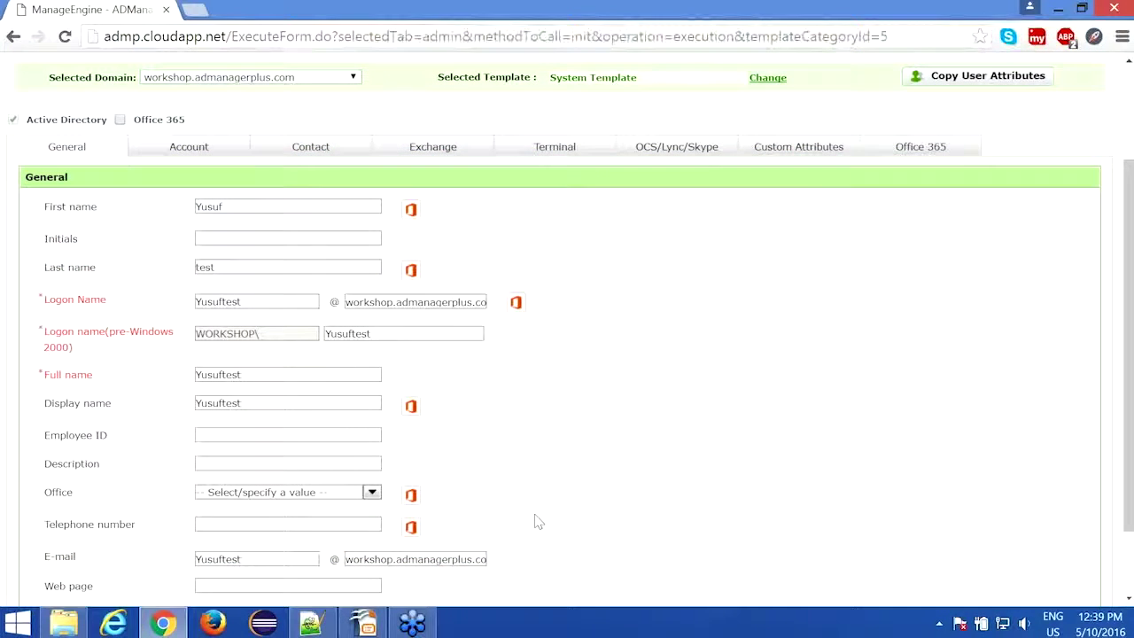
Step: On the Account tab, choose Type a password and enter and confirm the password
click(168, 154)
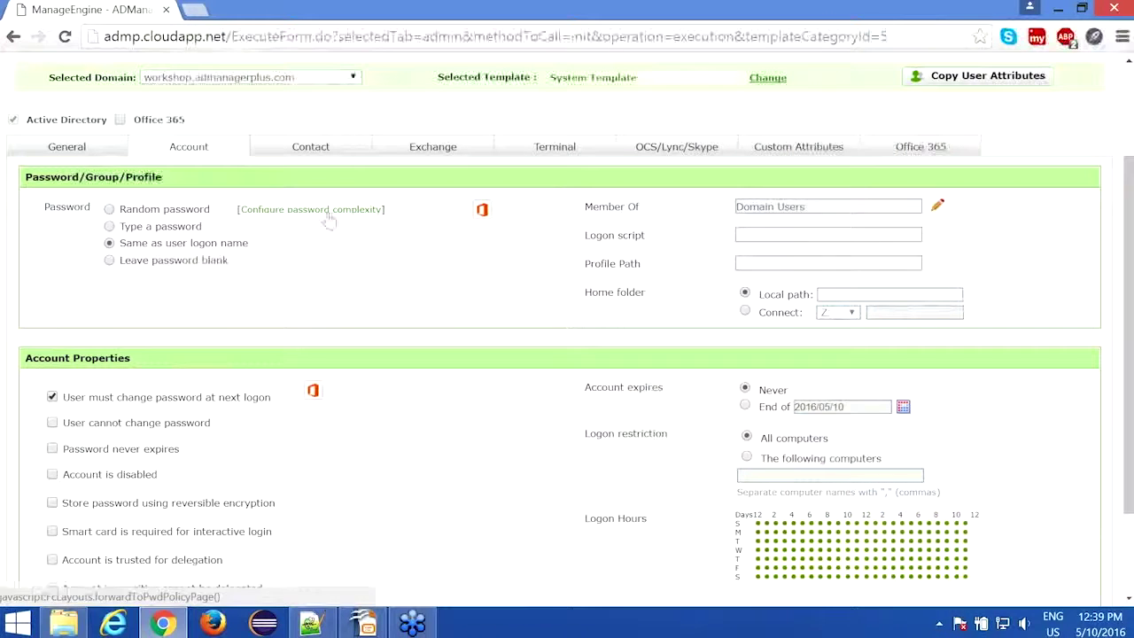
click(158, 227)
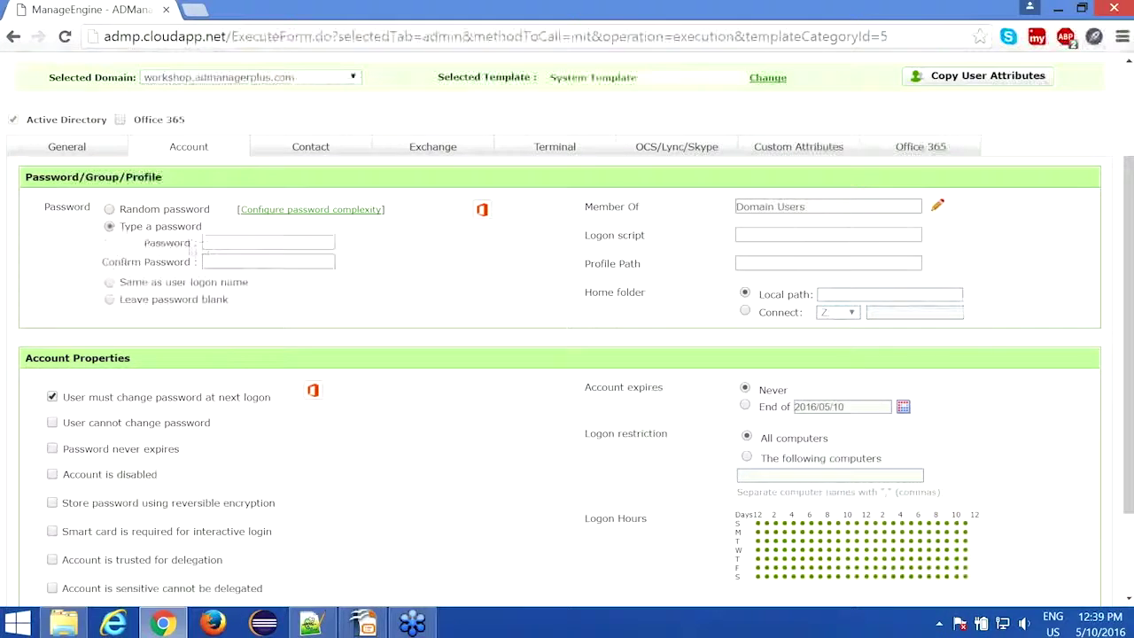
click(110, 281)
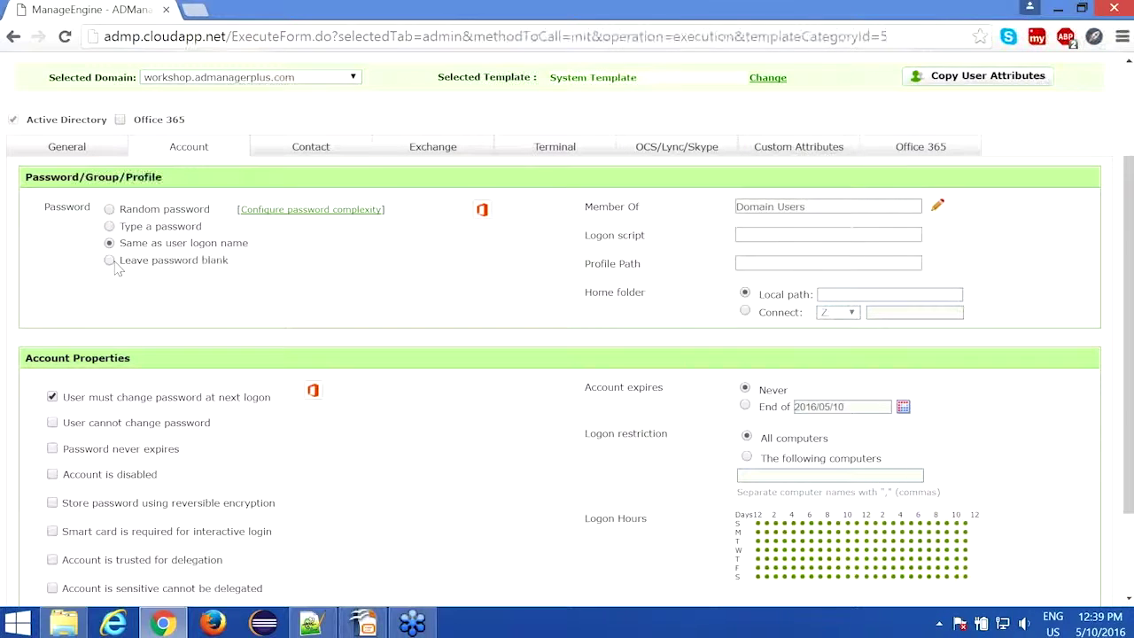
click(109, 226)
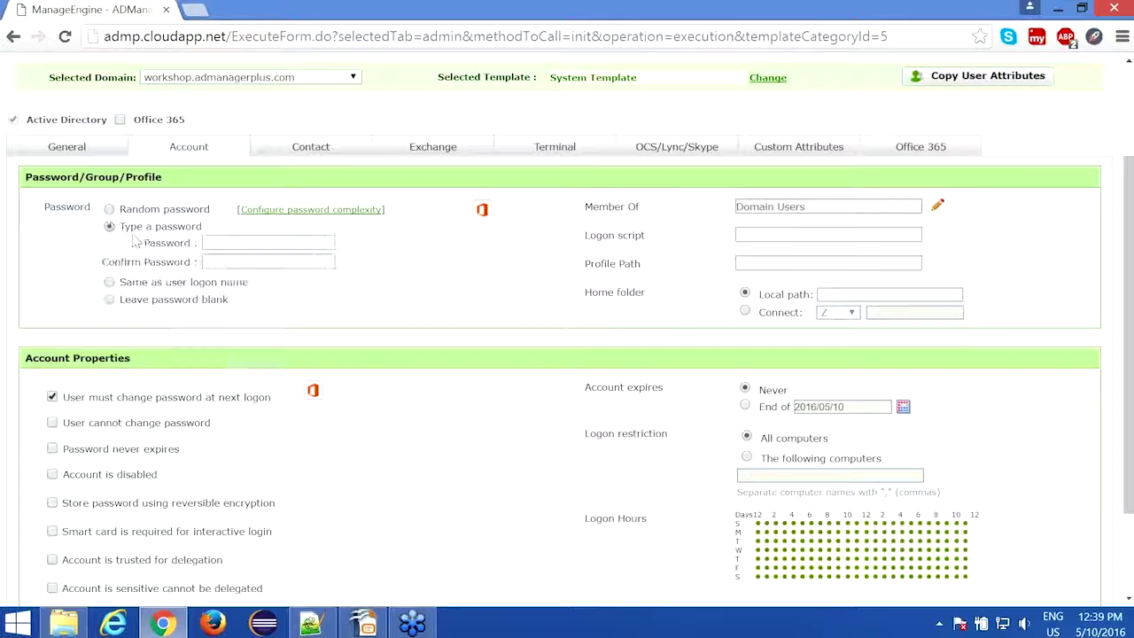
click(235, 244)
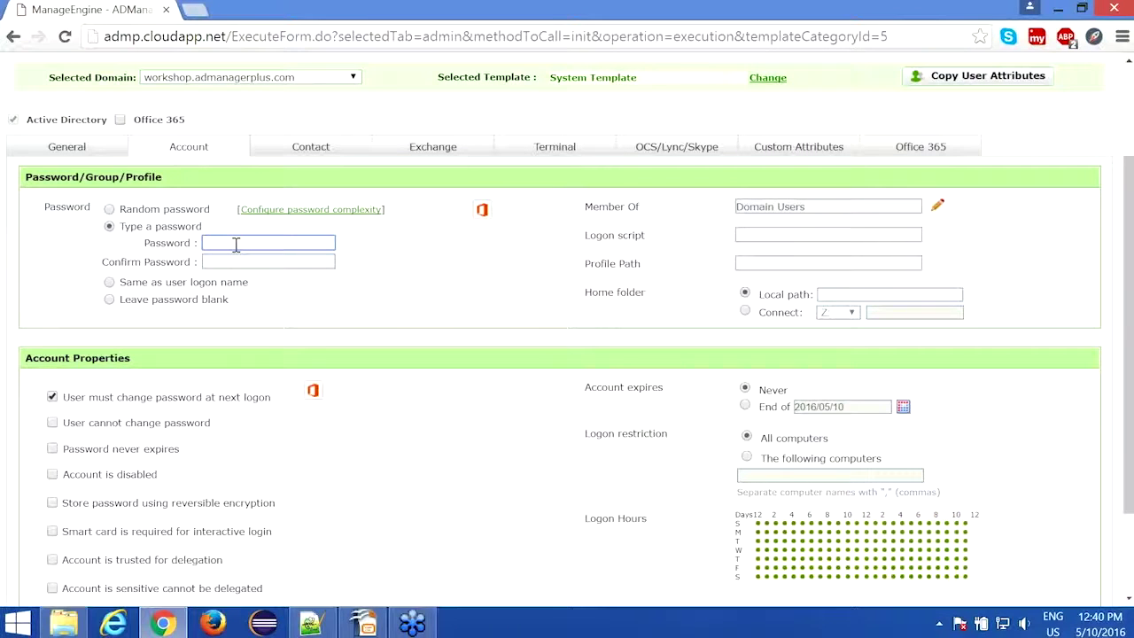
text(•••••••••••)
key(Tab)
text(••••)
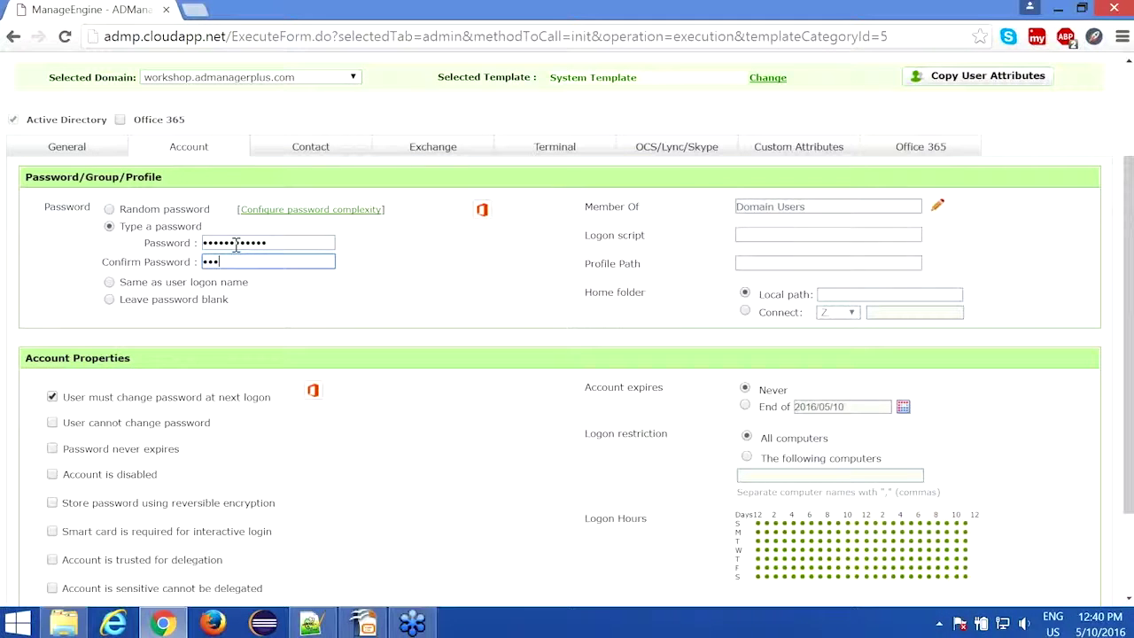
text(•••)
Step: Add Cert Publishers, Cryptographic Operators and Denied RODC Password Replication Group to the user's groups
click(937, 210)
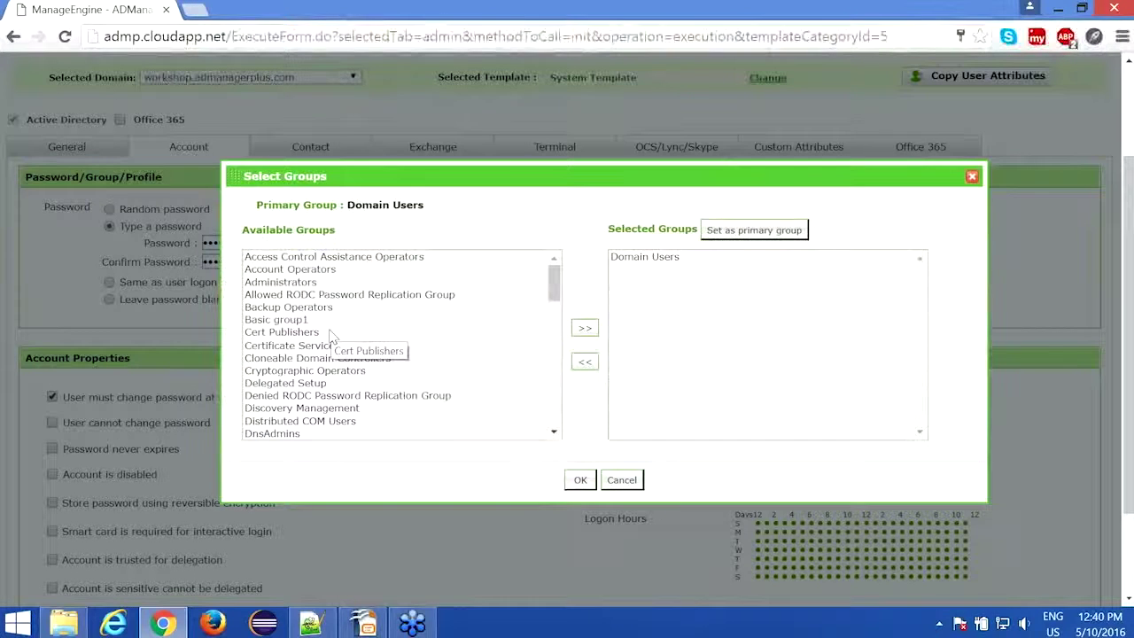
click(330, 332)
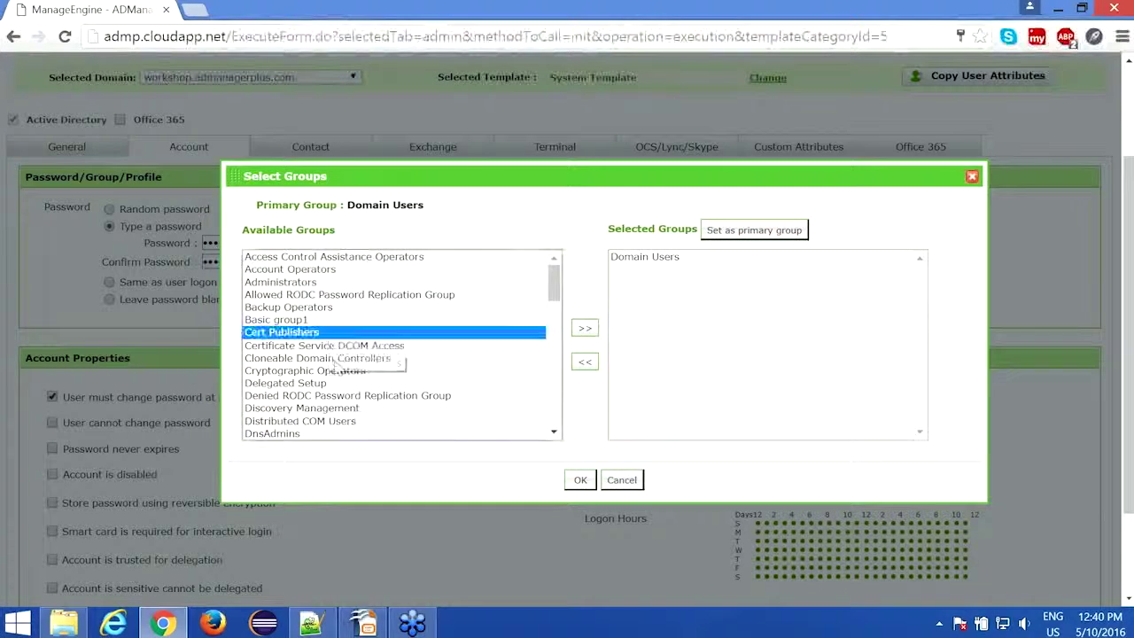
ctrl+click(334, 371)
ctrl+click(335, 395)
click(585, 327)
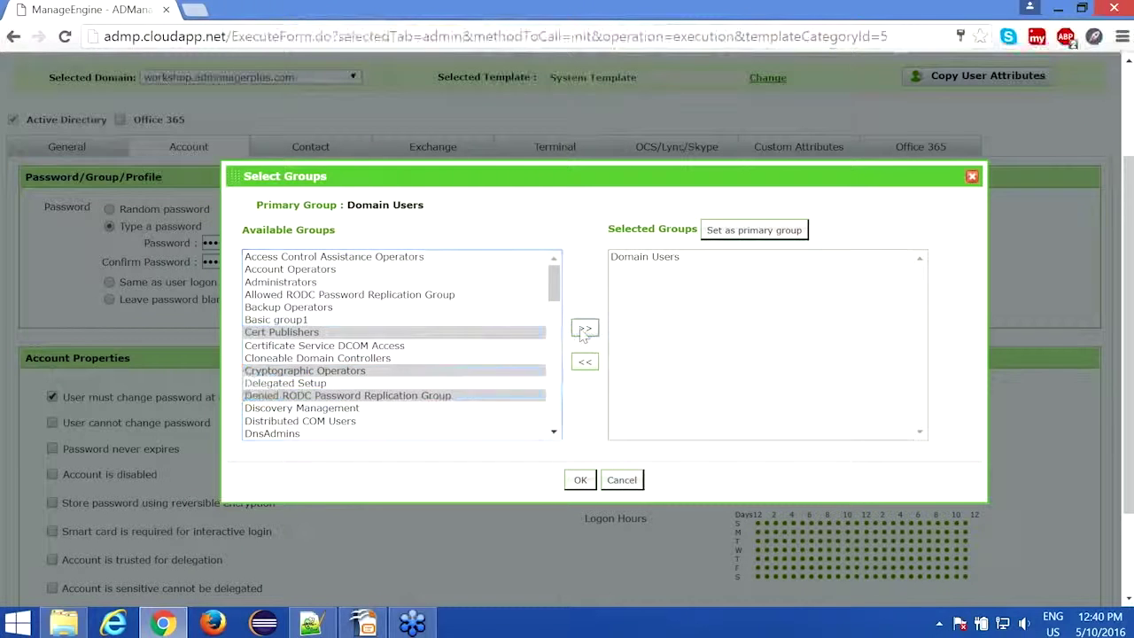
click(580, 483)
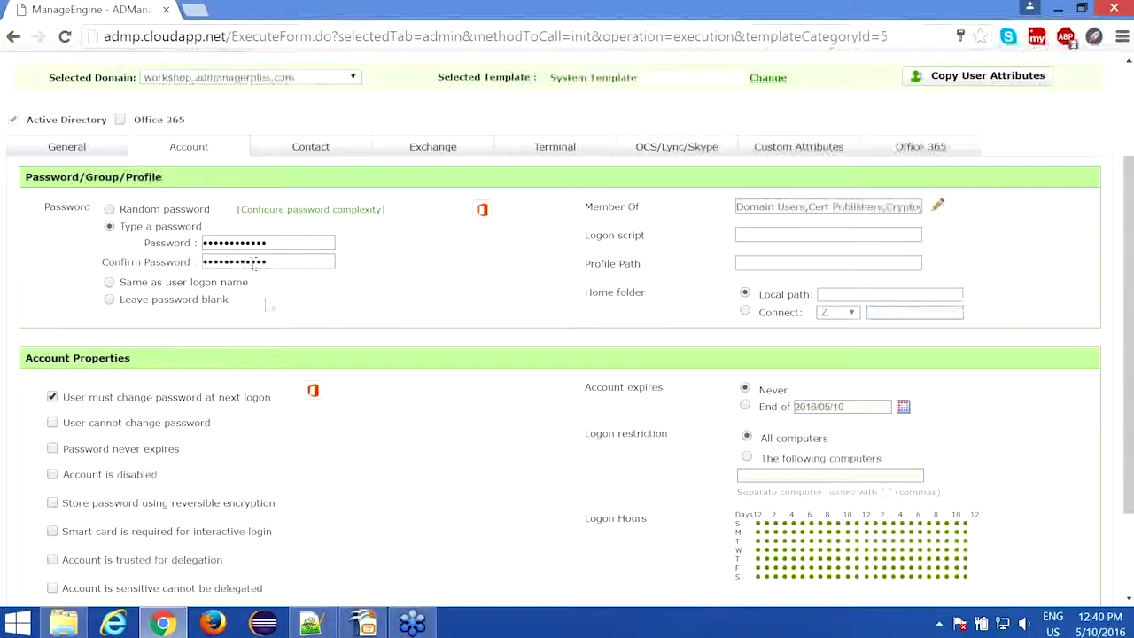
scroll(269, 306, down, 1)
scroll(269, 306, down, 2)
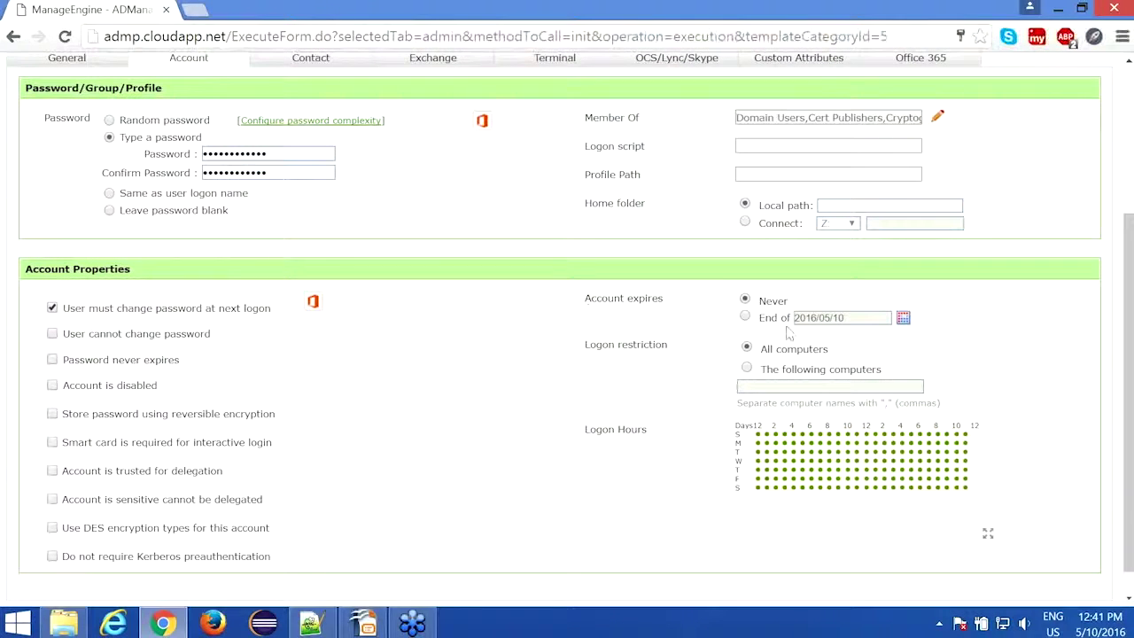
Step: Set Account expires to End of 2016/05/27 using the calendar
click(745, 318)
click(903, 318)
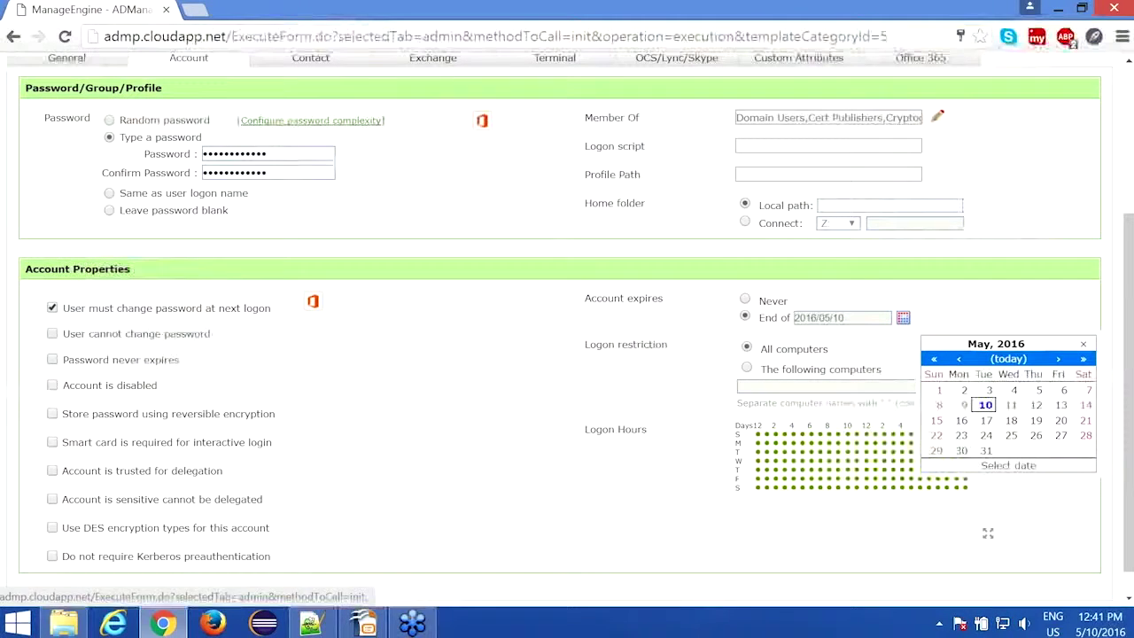
click(1063, 436)
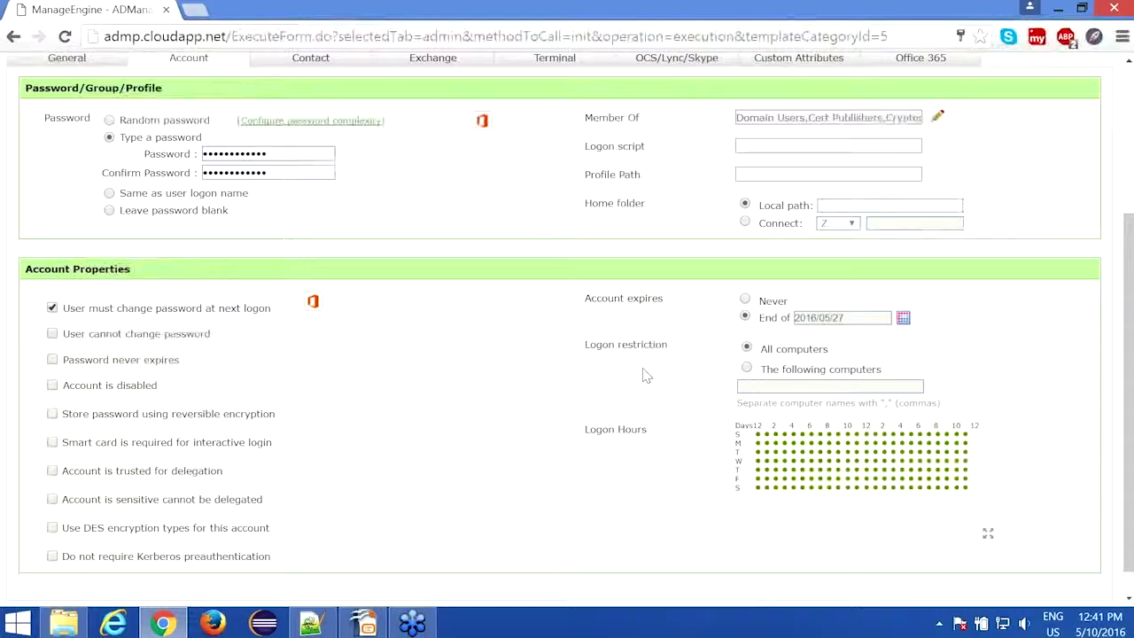
click(988, 538)
Step: Deny logon for three consecutive Sunday morning hours in the Logon Hours grid
scroll(988, 538, down, 1)
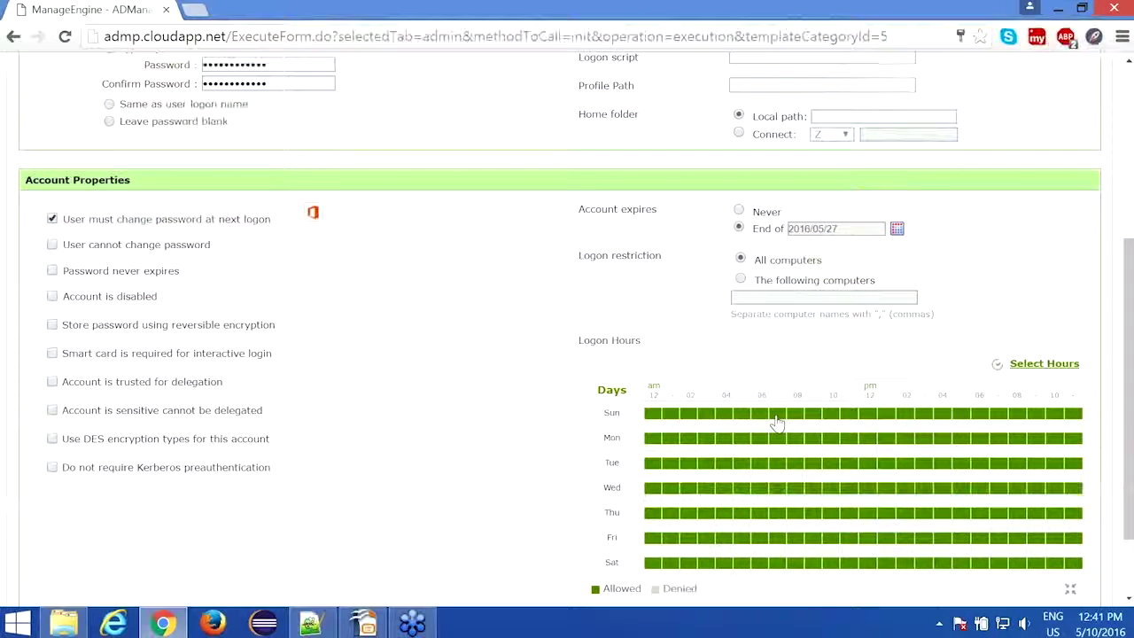
click(777, 421)
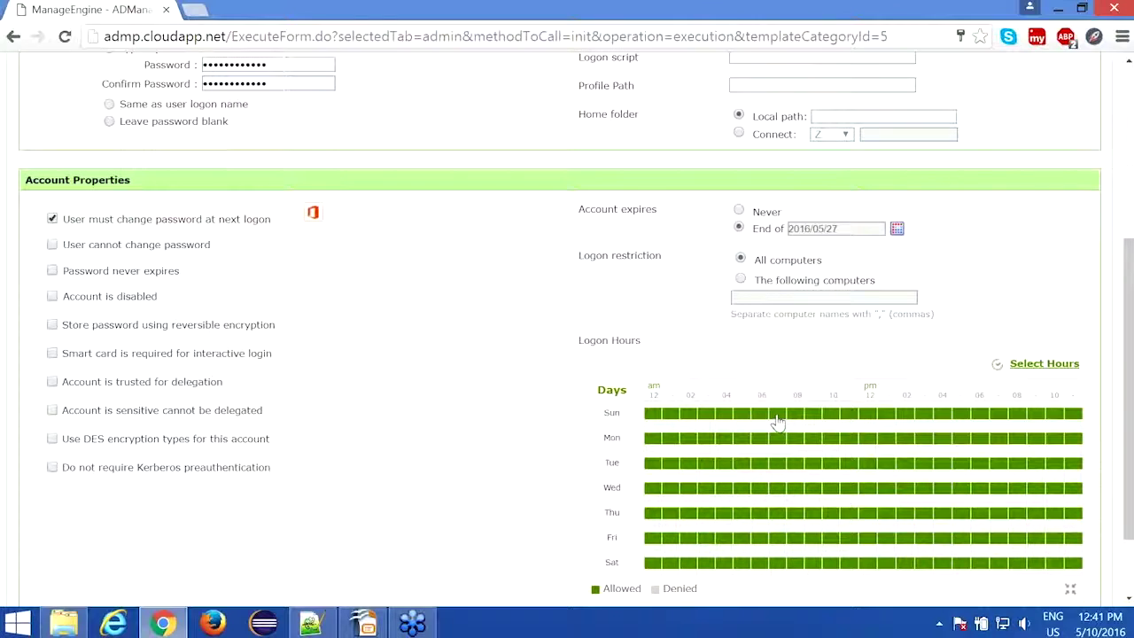
click(796, 421)
click(814, 421)
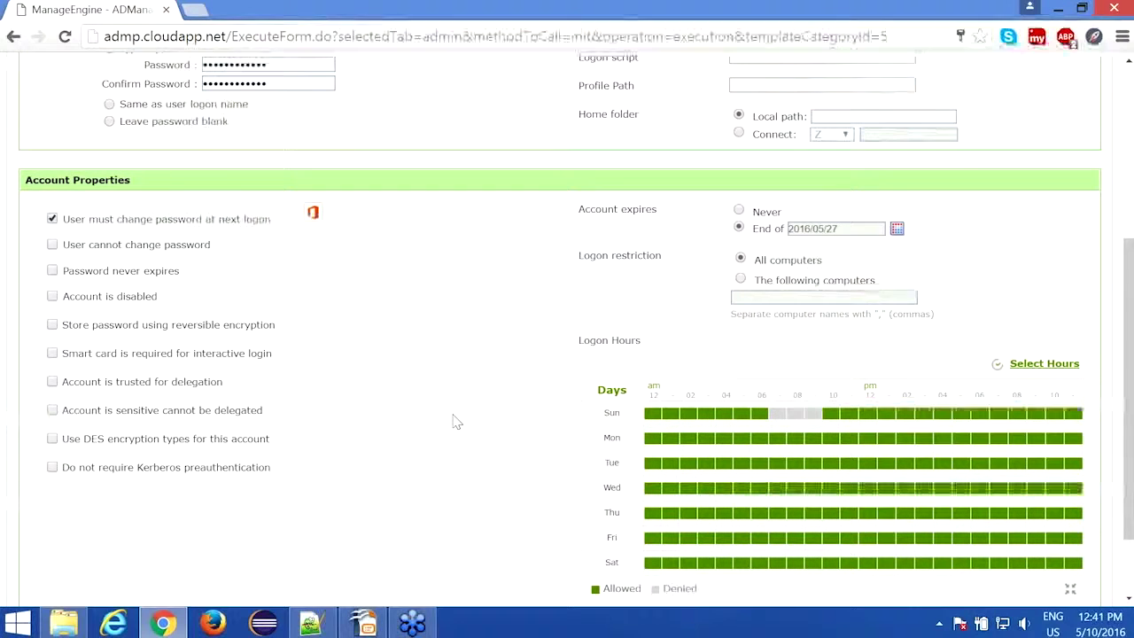
scroll(452, 422, up, 3)
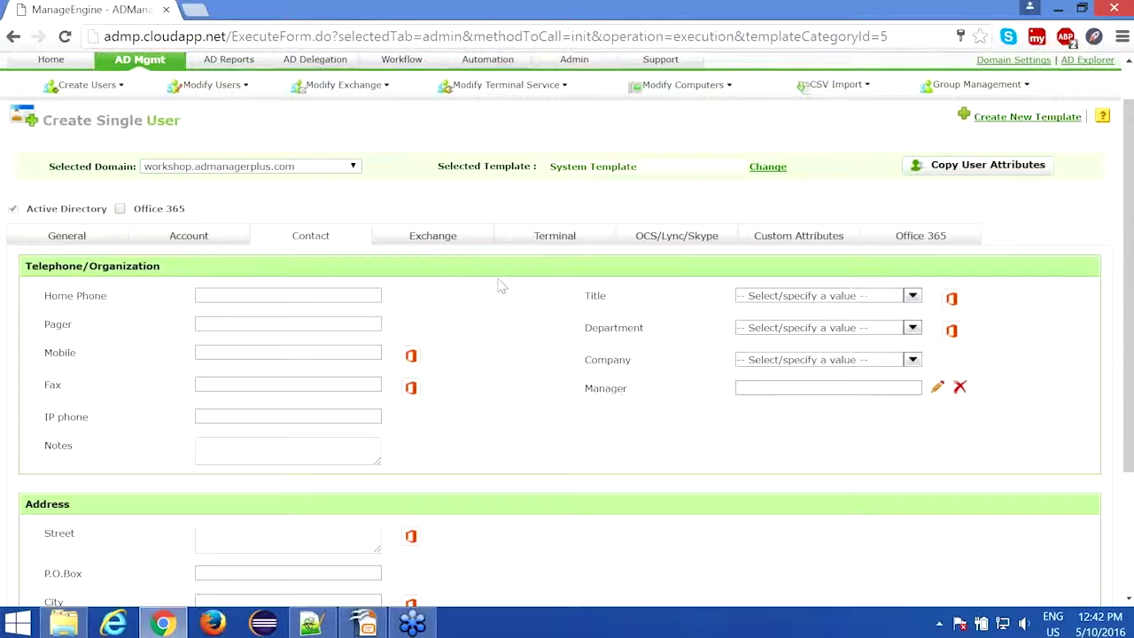
Step: Show the Exchange tab, where No Mail is the current mailbox option
click(432, 241)
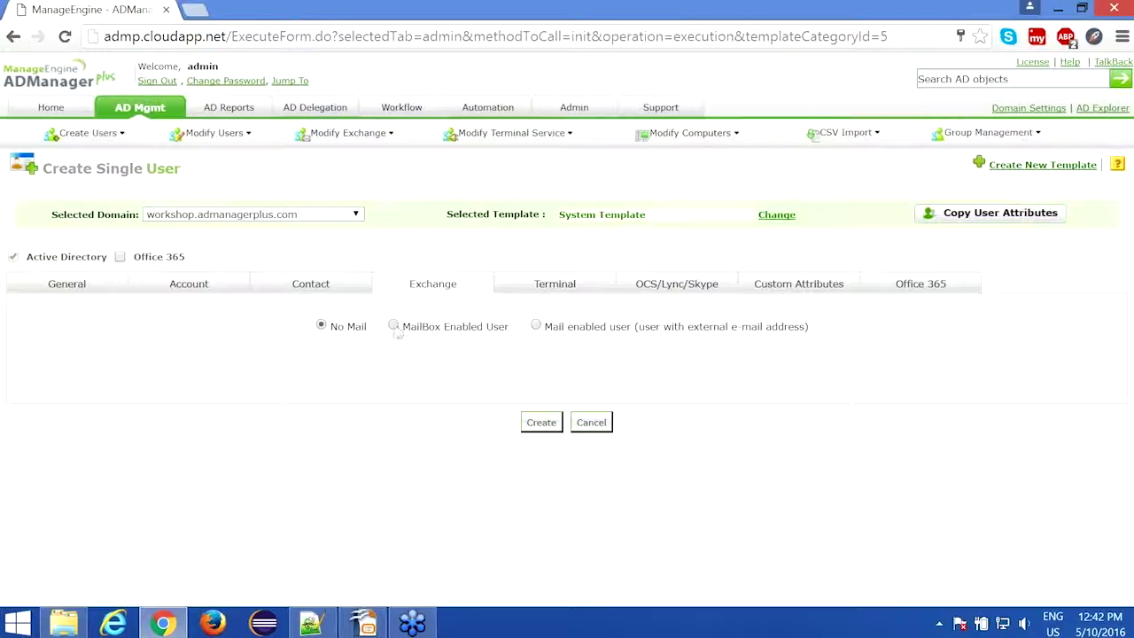
click(393, 326)
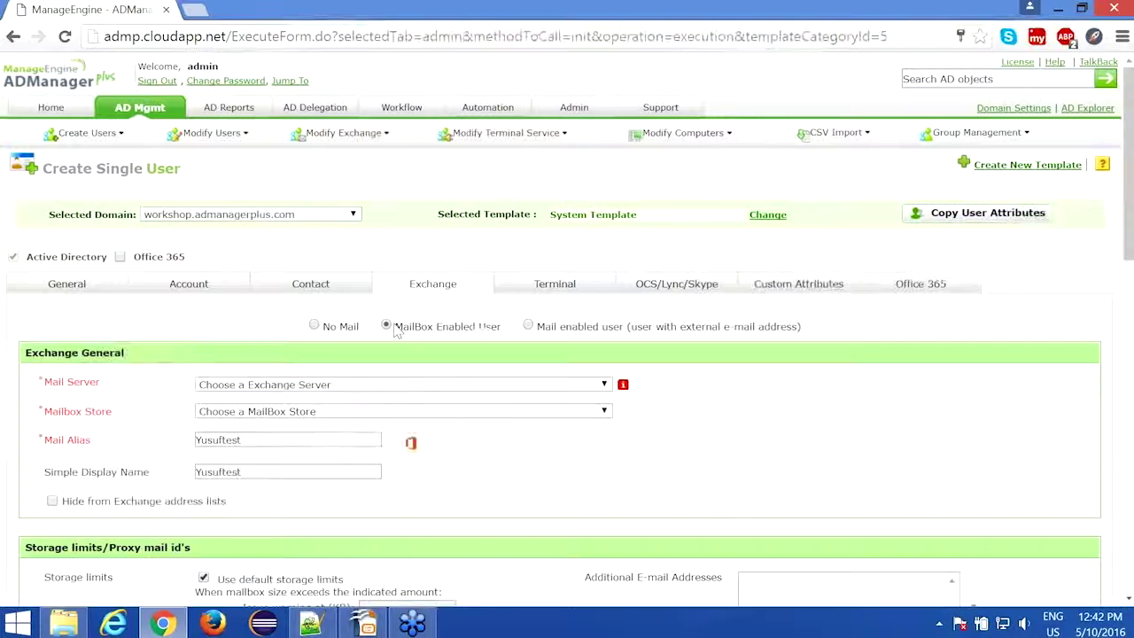
scroll(396, 330, down, 1)
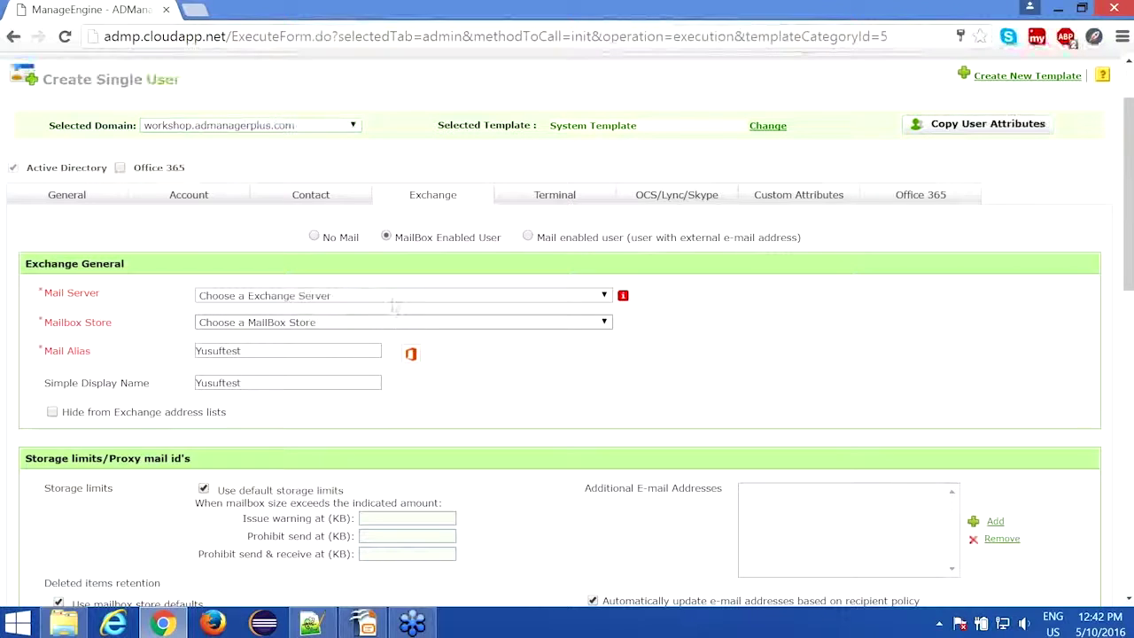
click(392, 297)
click(393, 334)
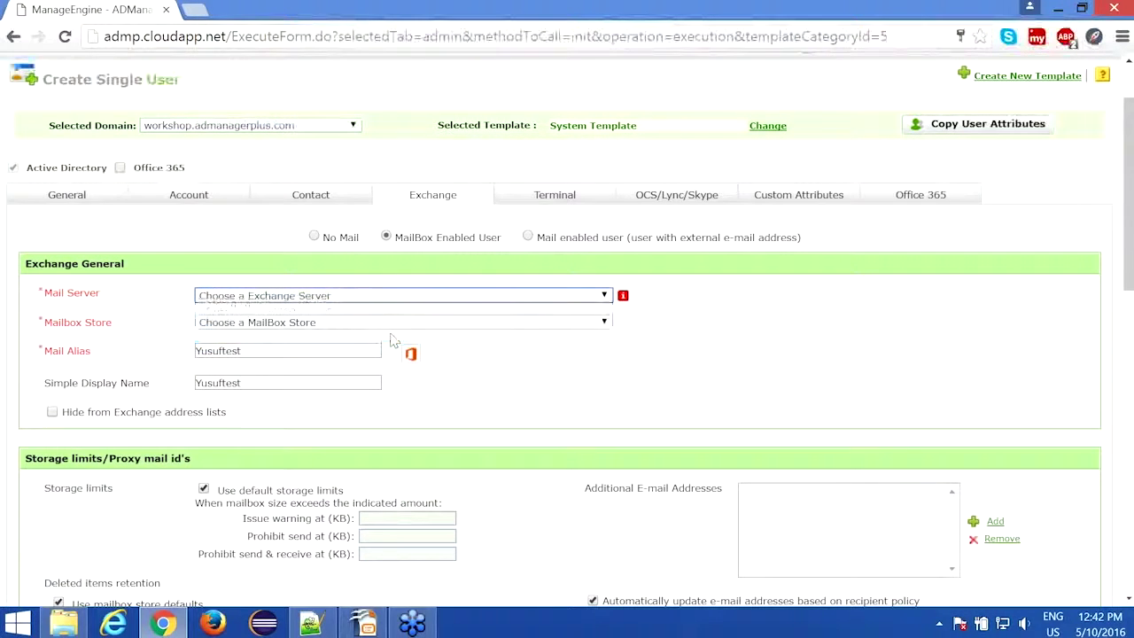
click(361, 328)
click(354, 347)
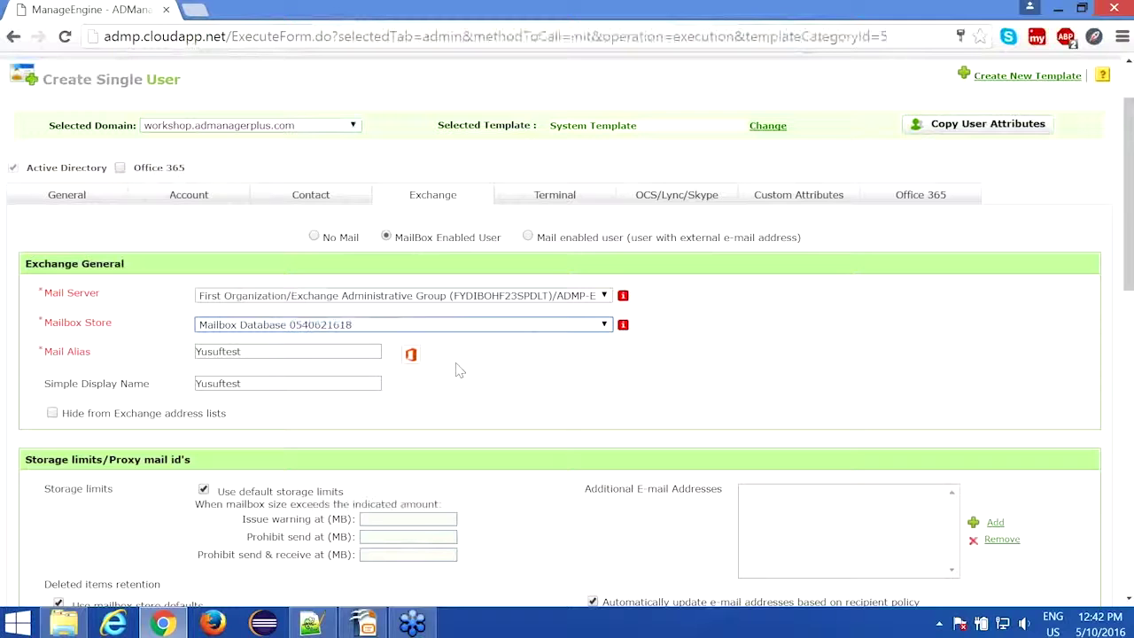
Step: Review the remaining Exchange mailbox options, then go to the OCS/Lync/Skype settings
scroll(459, 370, down, 2)
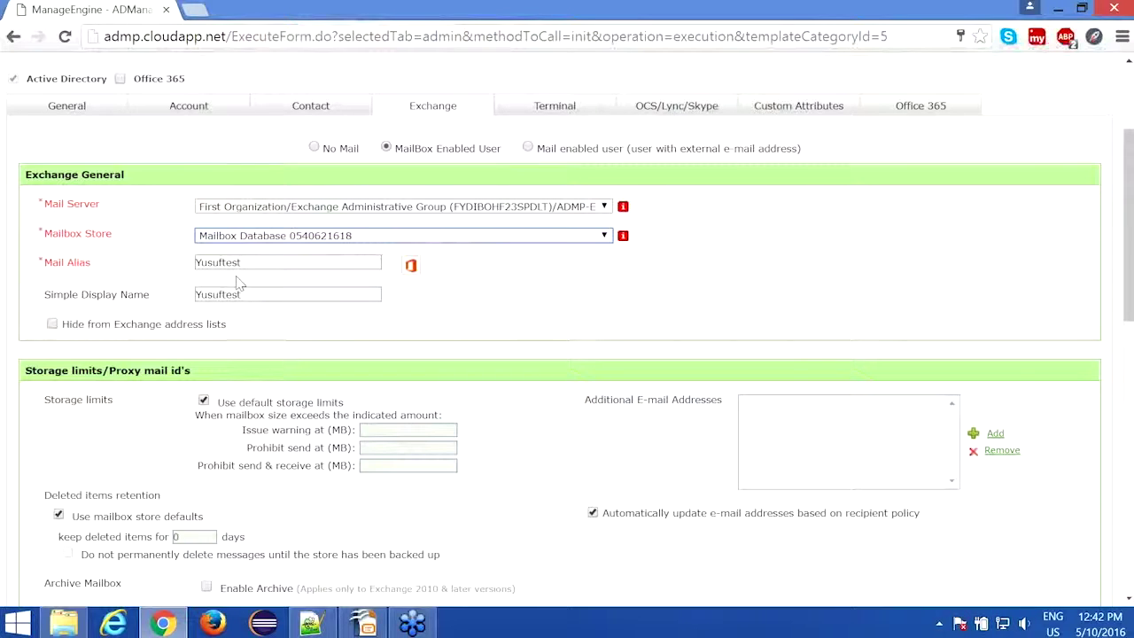
scroll(238, 282, down, 3)
scroll(165, 254, down, 1)
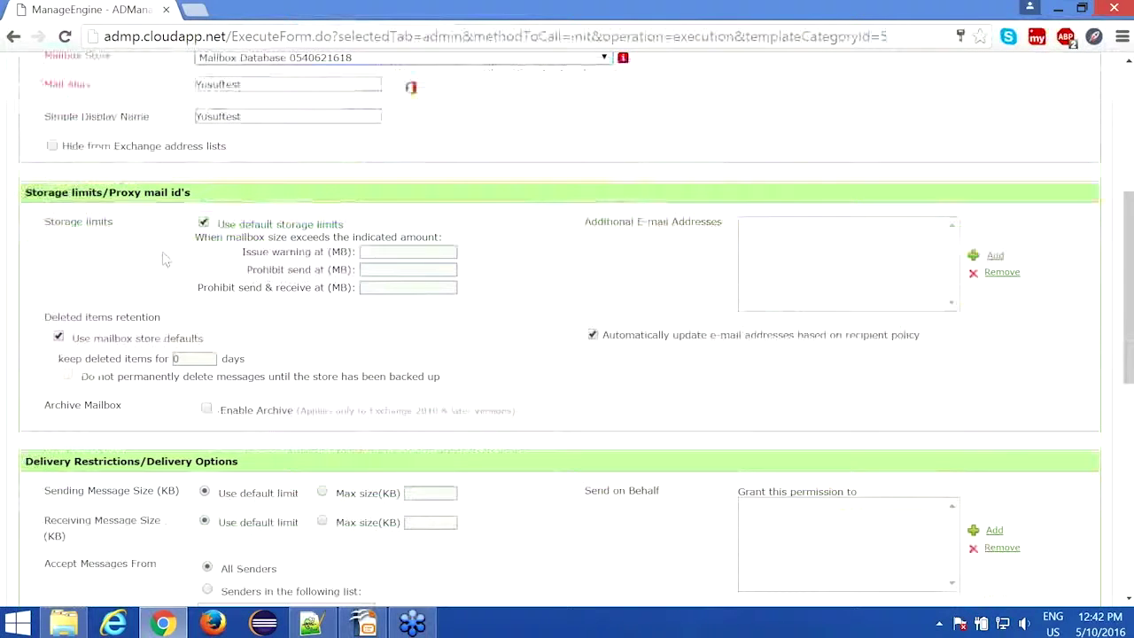
scroll(268, 328, down, 1)
scroll(270, 326, down, 1)
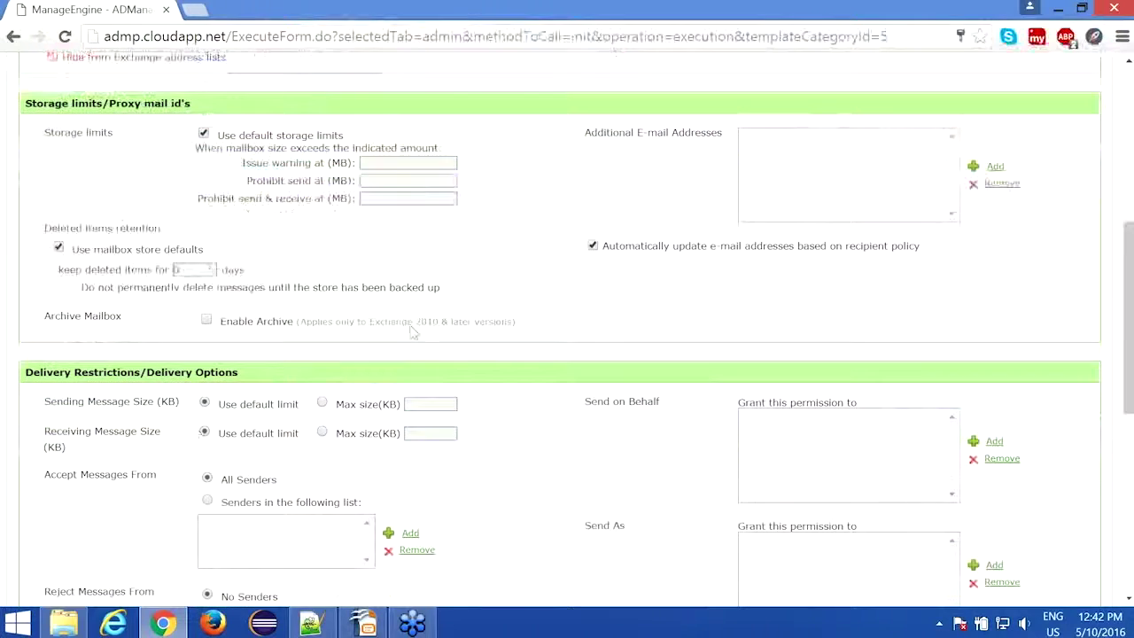
scroll(413, 331, down, 6)
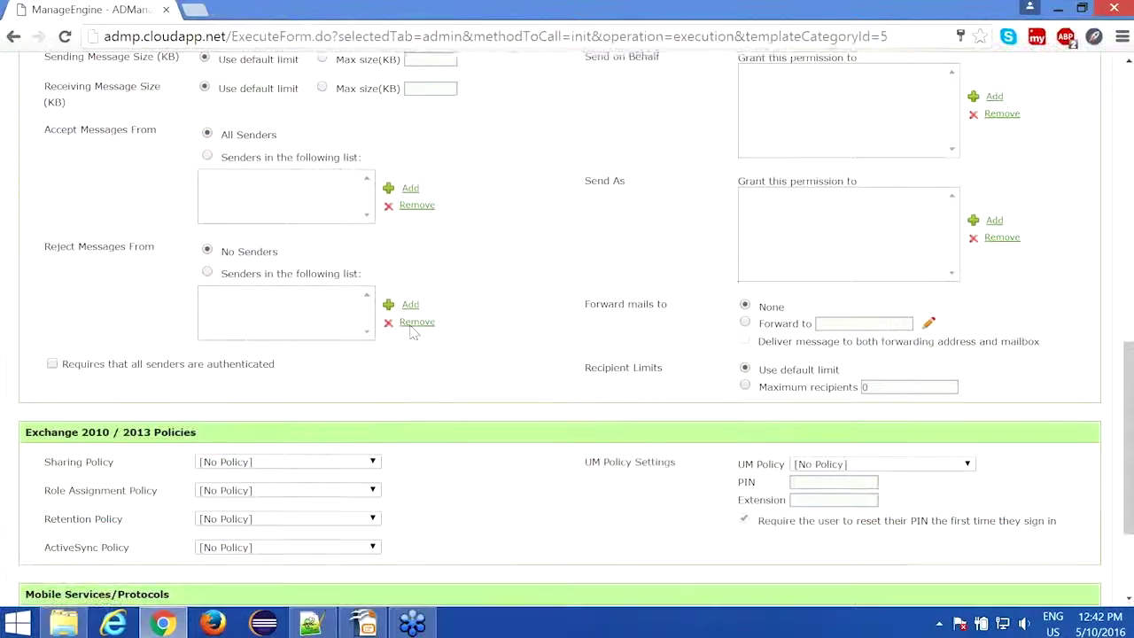
scroll(428, 353, down, 1)
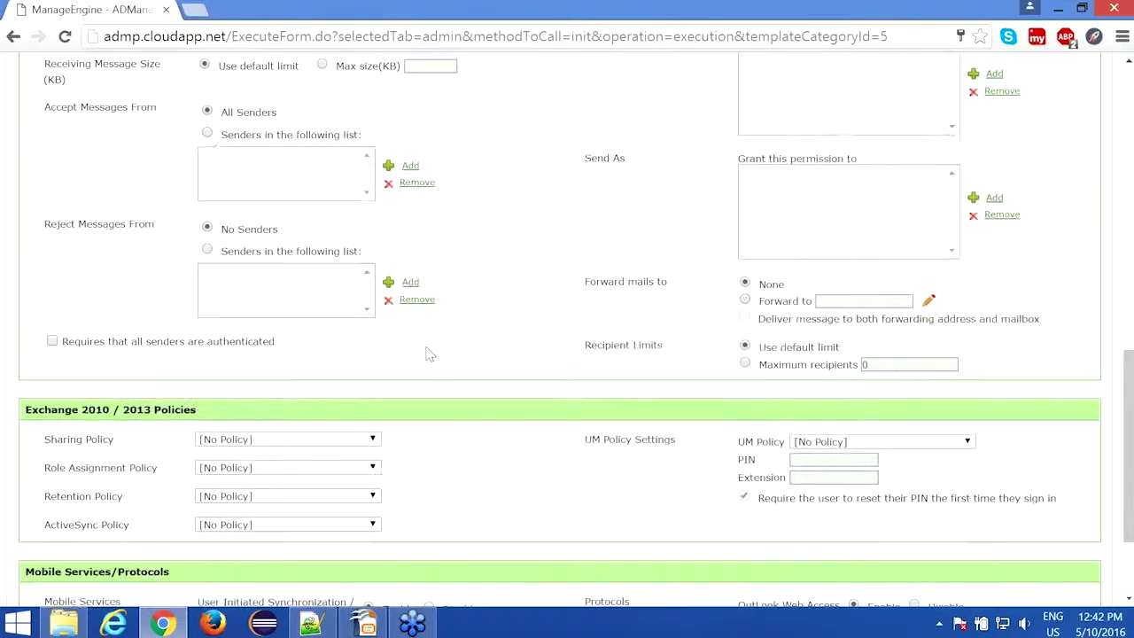
scroll(428, 353, up, 8)
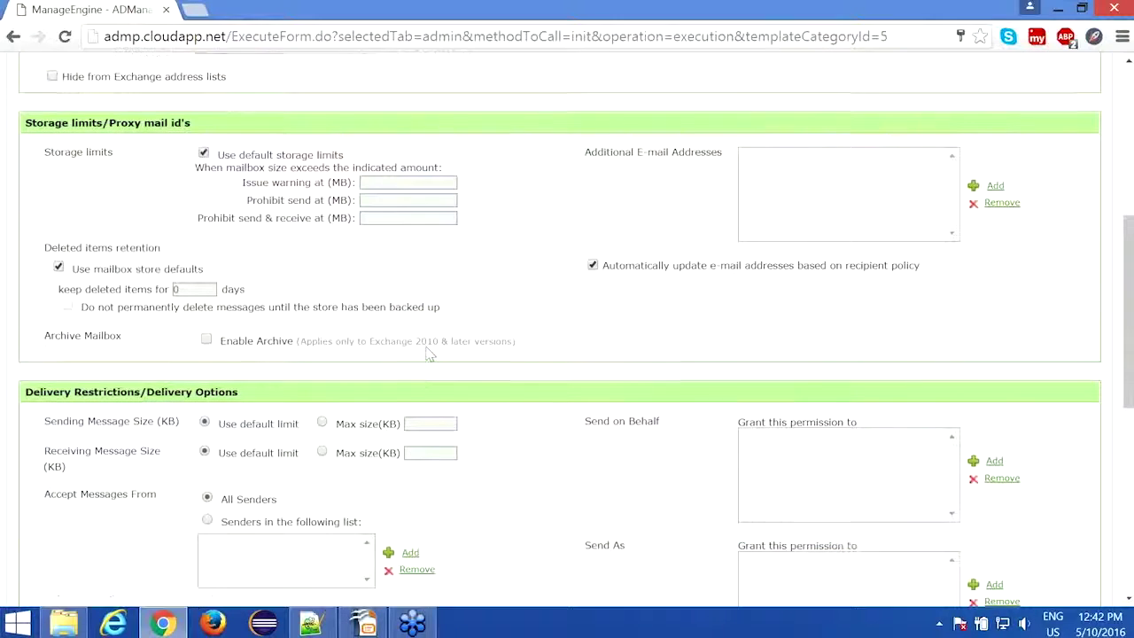
scroll(427, 353, up, 7)
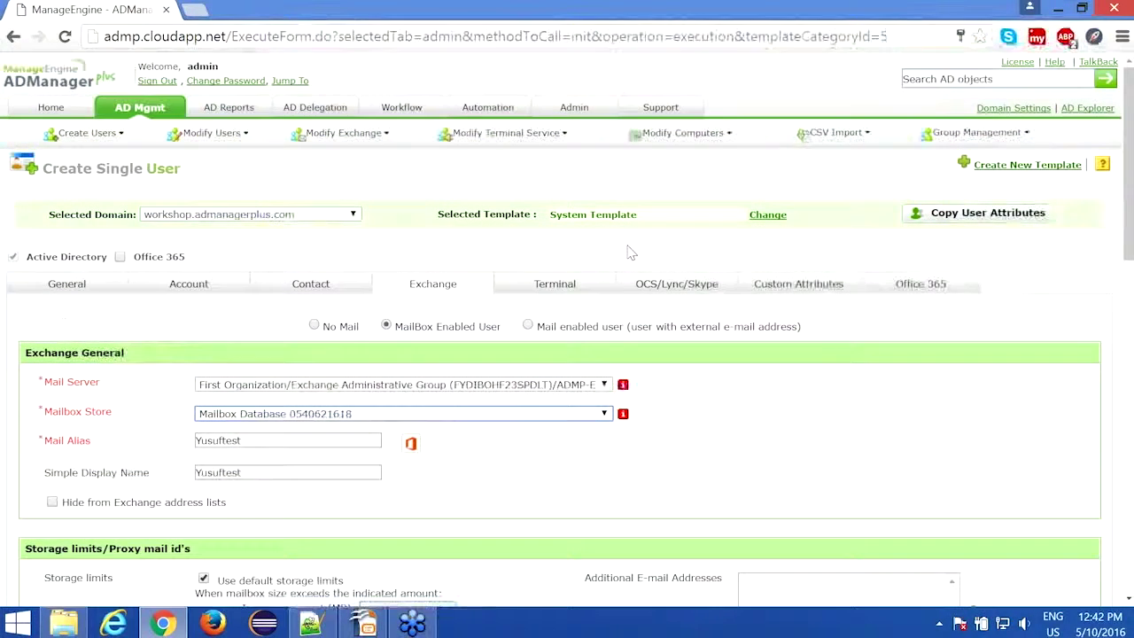
click(569, 283)
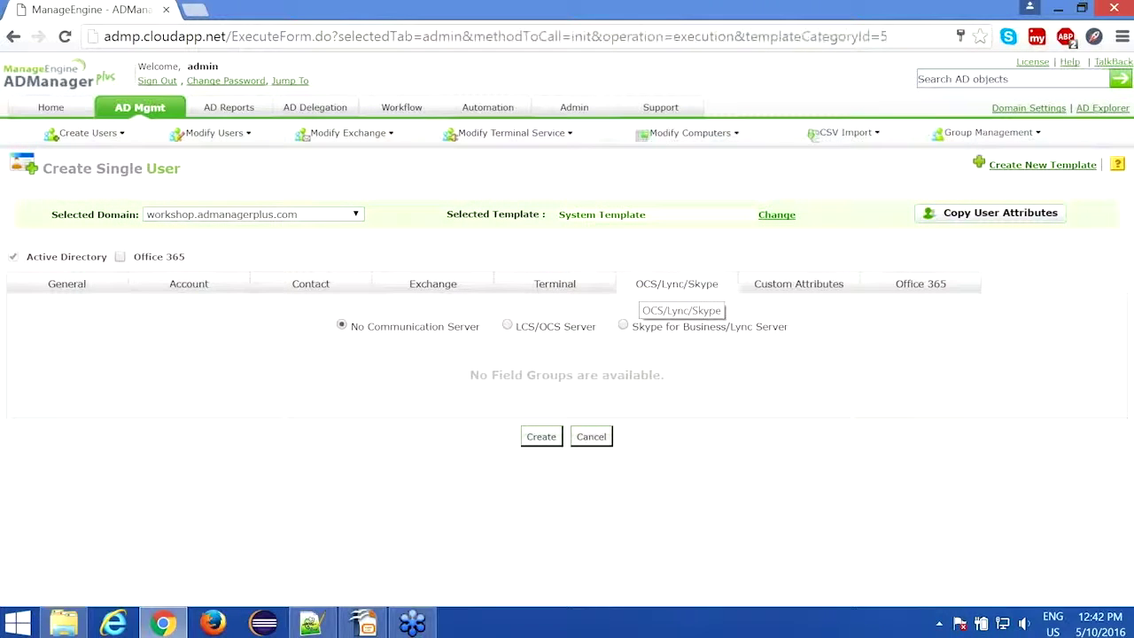
Step: Try an LCS/OCS server, revert to No Communication Server, and bring up Custom Attributes
click(508, 326)
scroll(510, 329, down, 1)
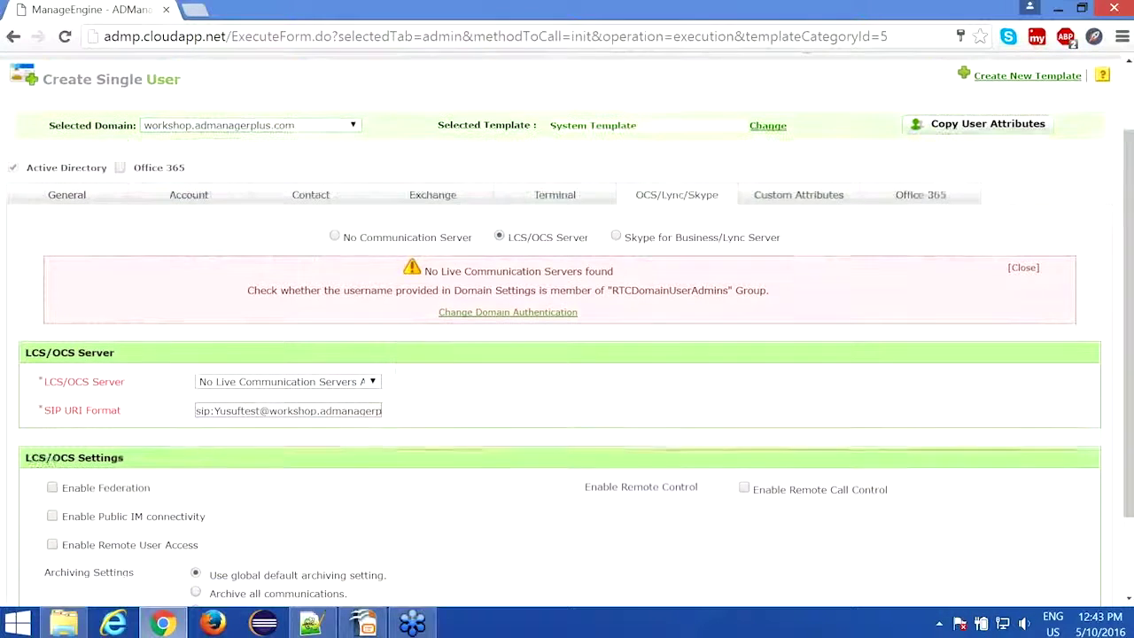
click(368, 382)
click(368, 395)
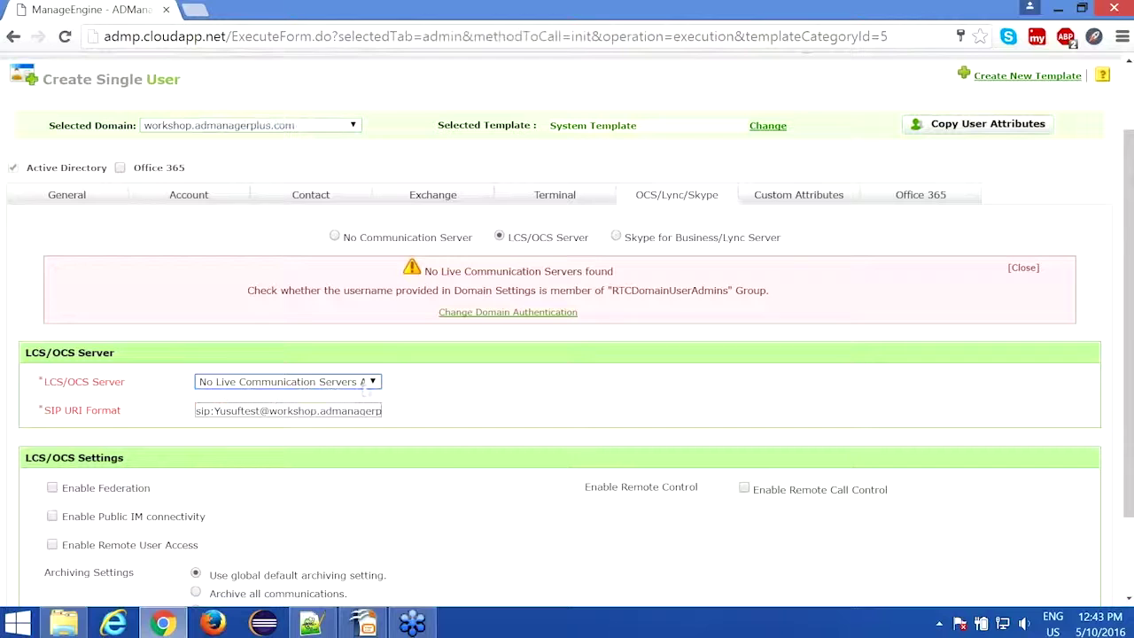
click(335, 236)
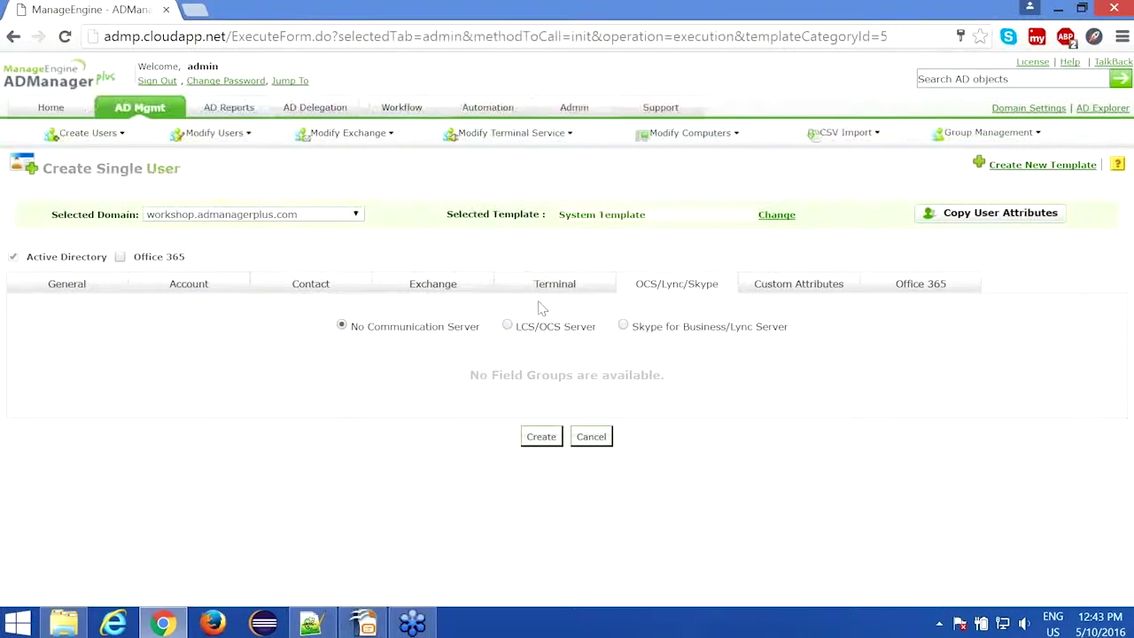
click(768, 292)
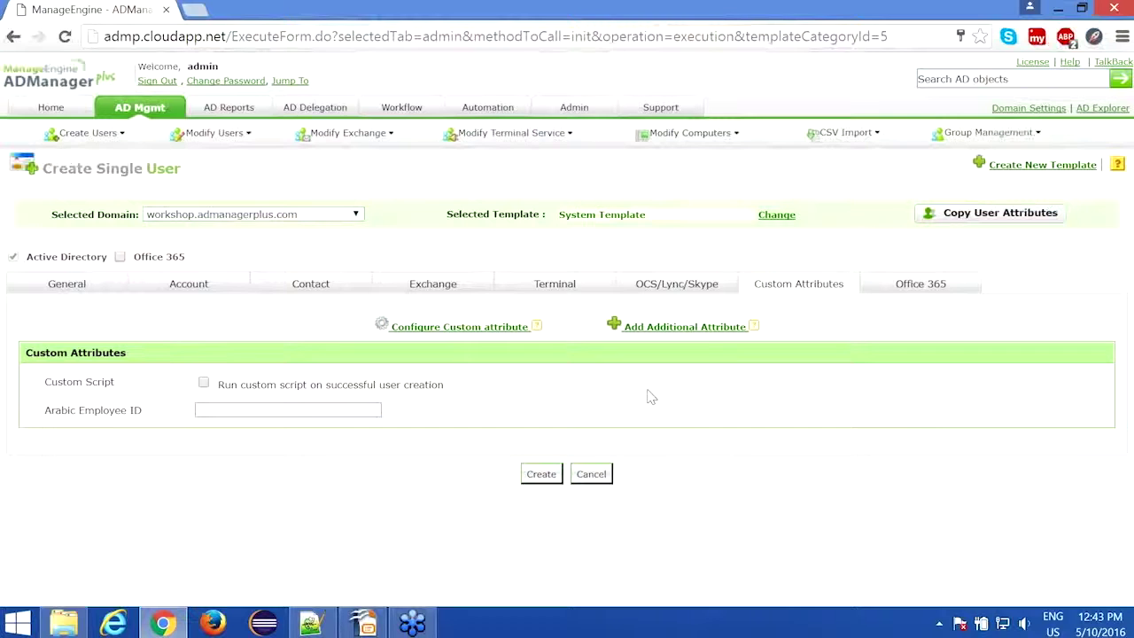
Step: Show the Office 365 tab, where creation is set to Don't Create in Office 365
click(913, 295)
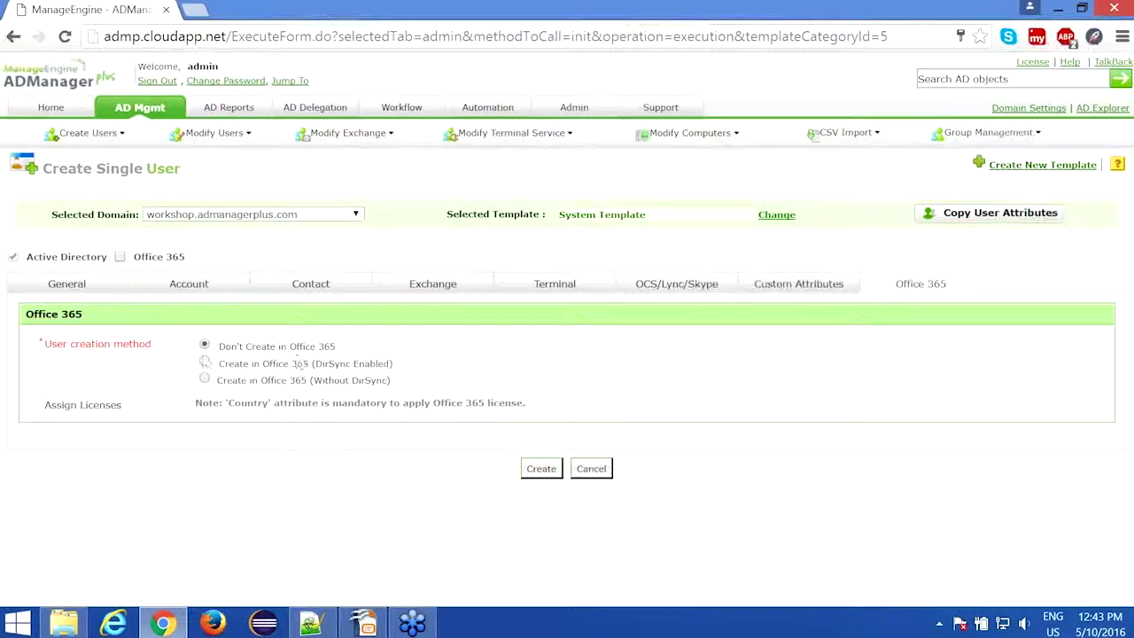
Step: Return to the General tab and create the test user in Employees - Middle East
click(89, 287)
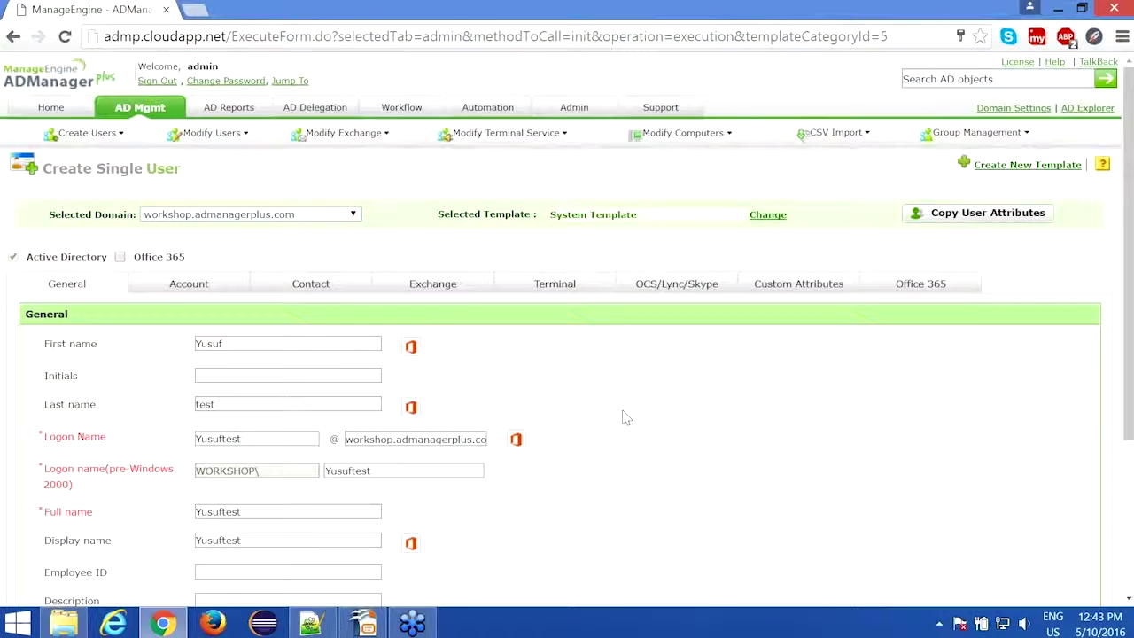
scroll(625, 417, down, 5)
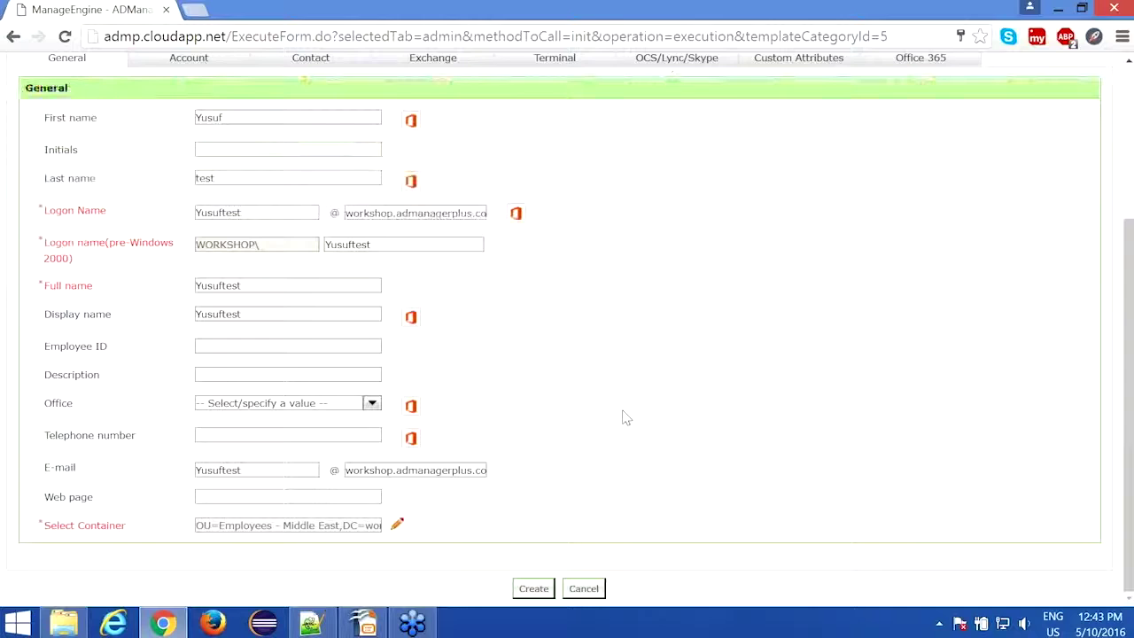
click(532, 589)
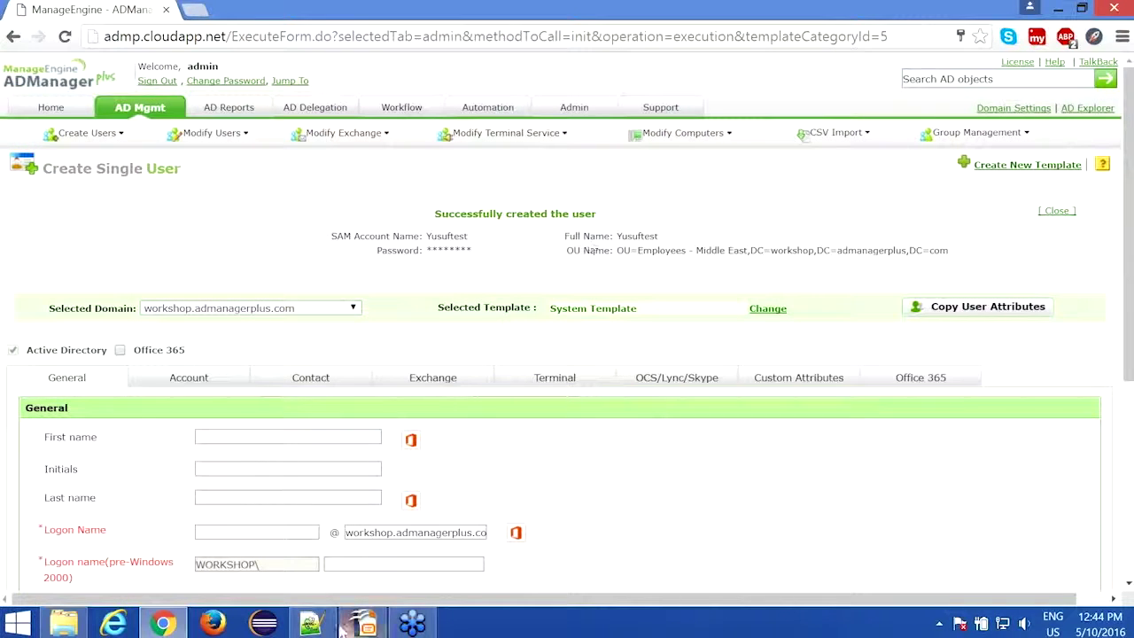
Step: Show bulkusersusingcsv.ps1 in Notepad++, the script feeding usercreationfile.csv rows to New-ADUser
click(317, 625)
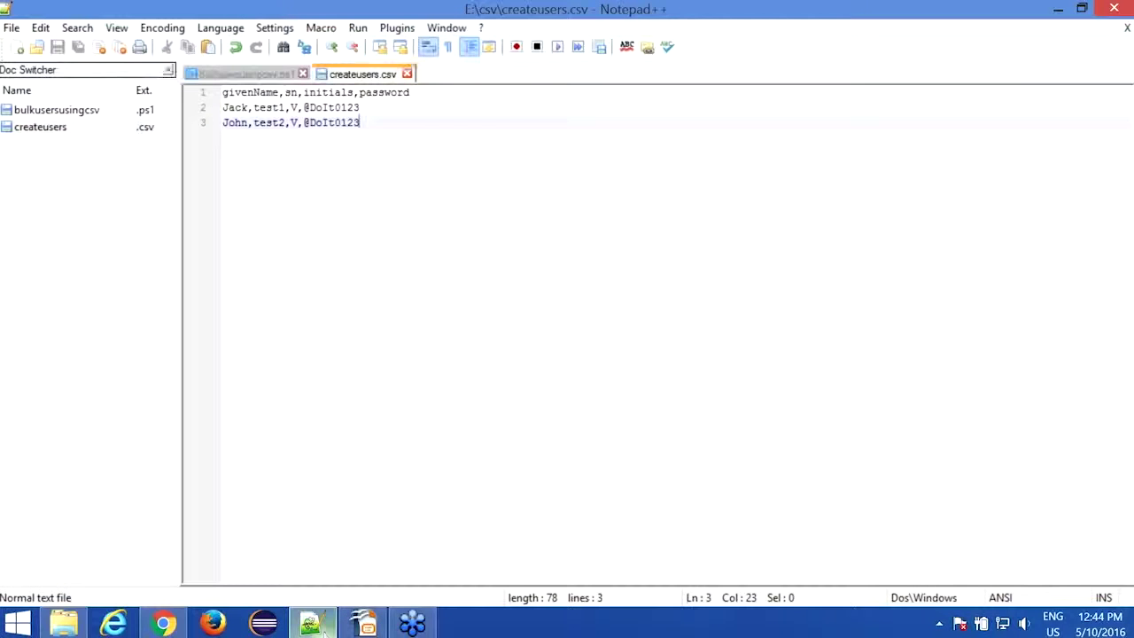
click(259, 75)
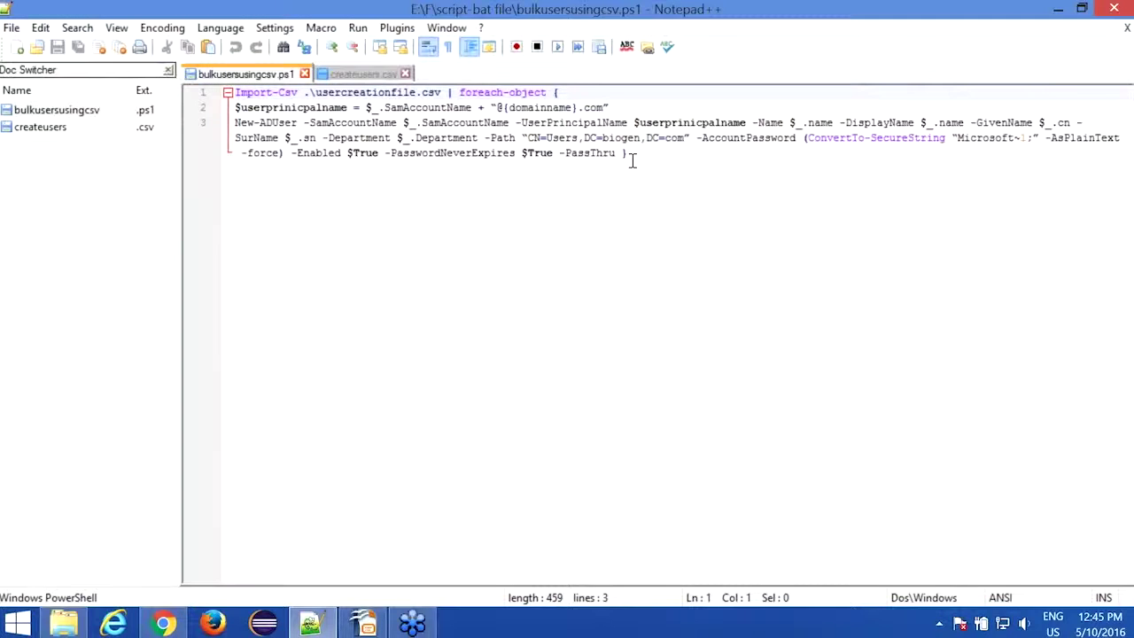
click(168, 624)
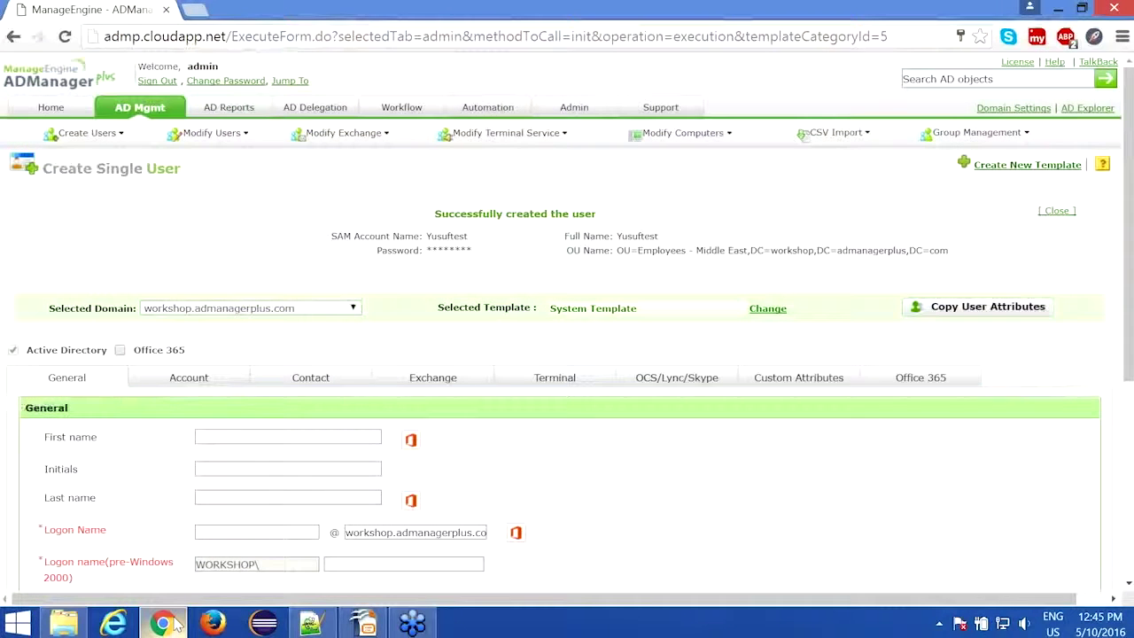
click(177, 624)
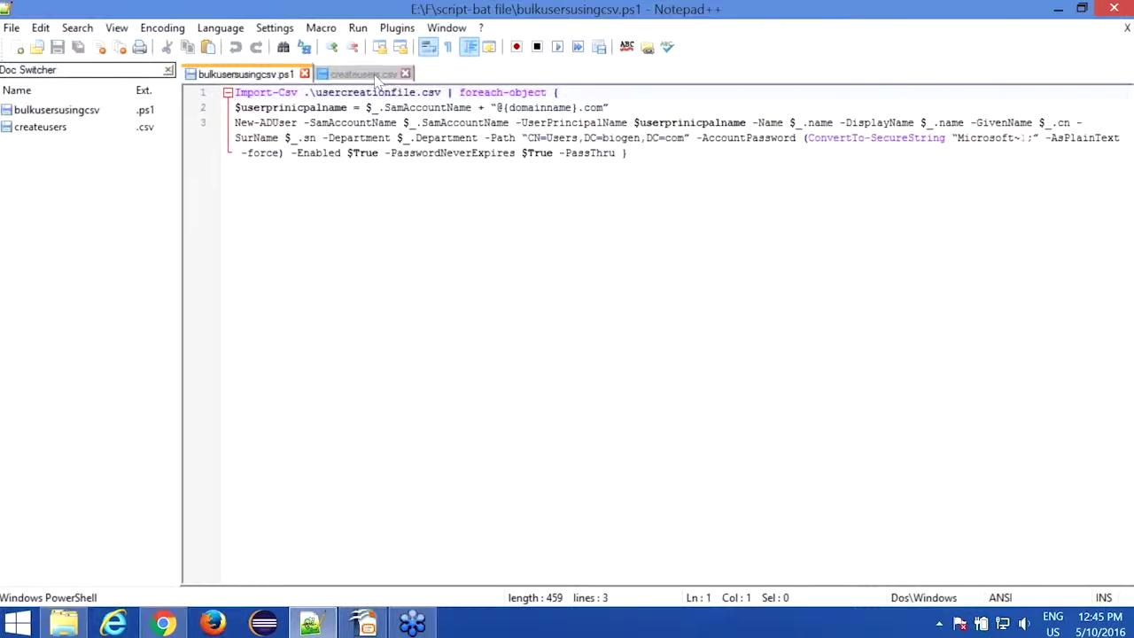
Step: Highlight the givenName, sn, initials and password headers in createusers.csv, then switch back to Chrome
click(376, 78)
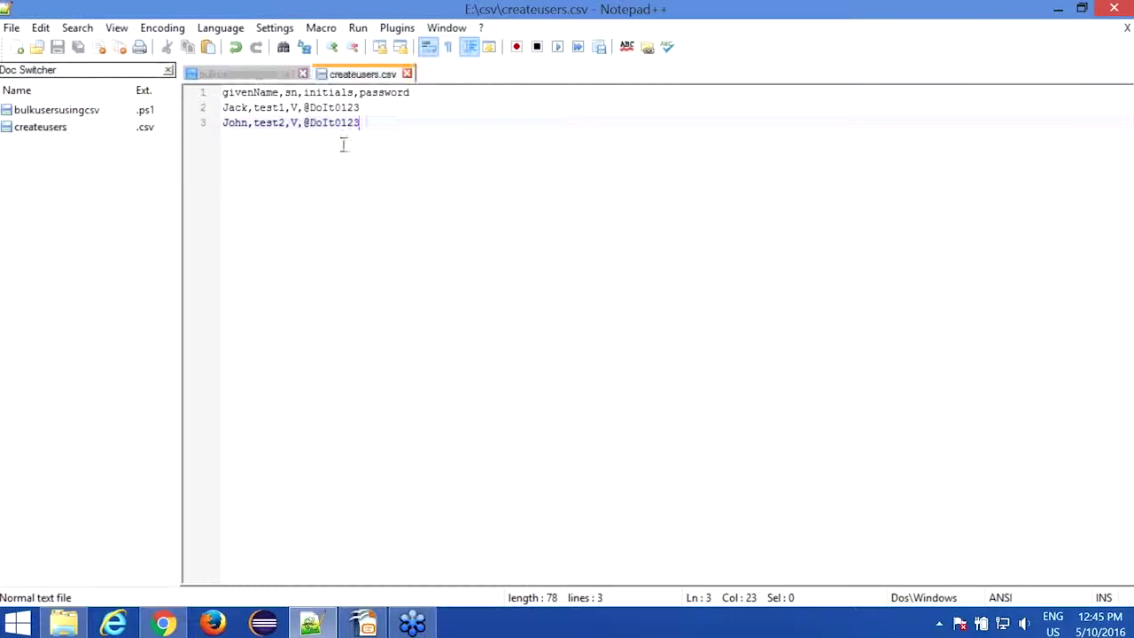
double_click(261, 92)
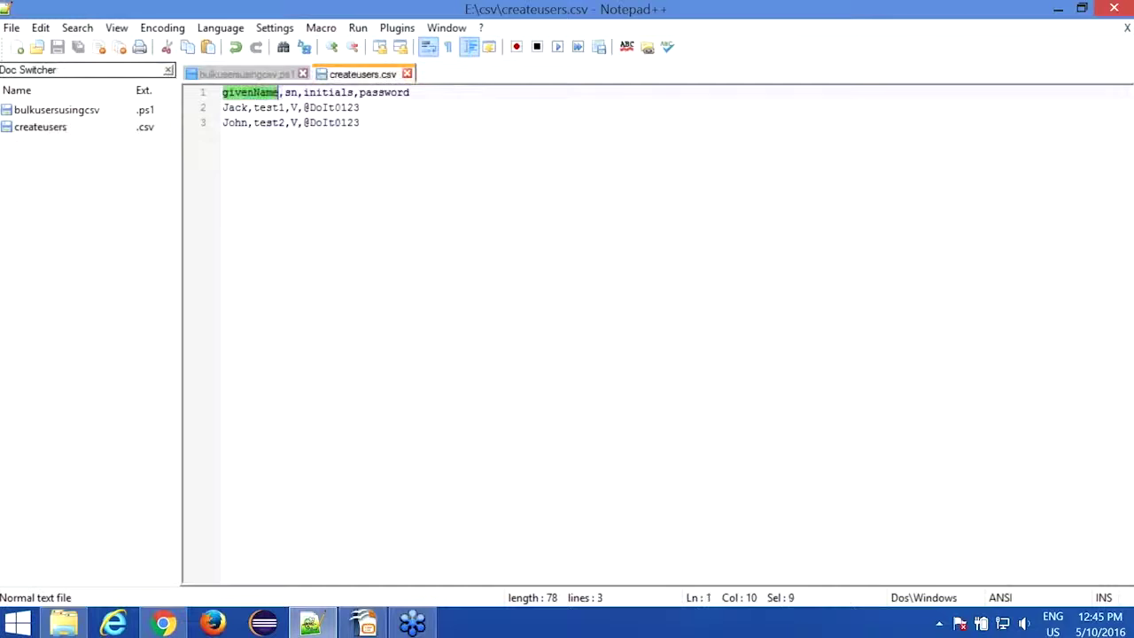
double_click(290, 92)
double_click(328, 92)
double_click(386, 92)
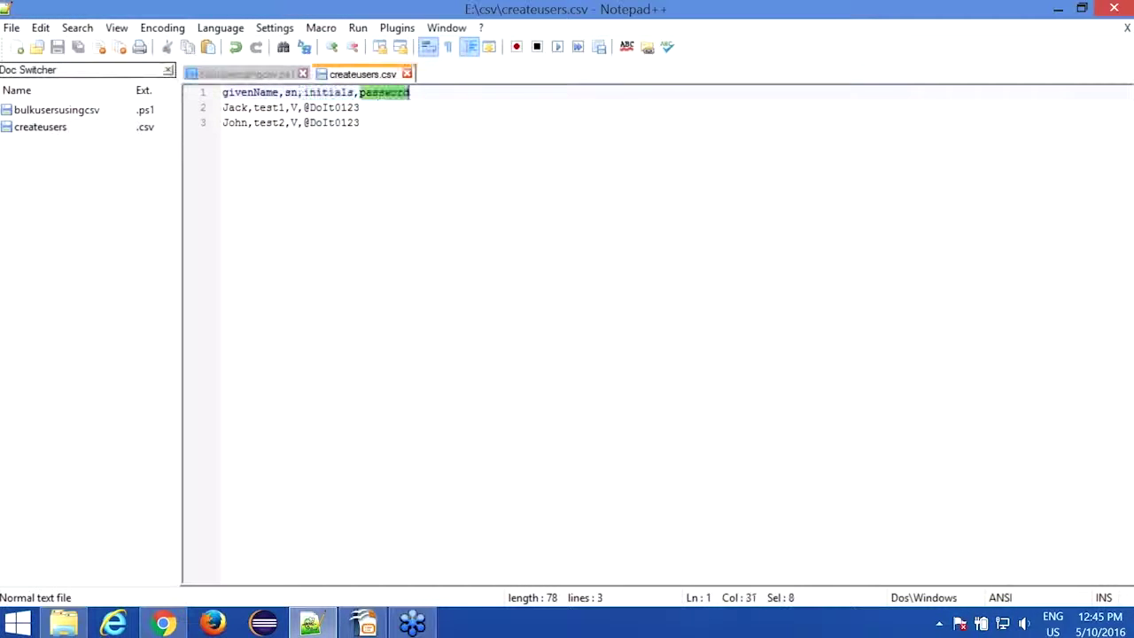
double_click(257, 92)
double_click(290, 93)
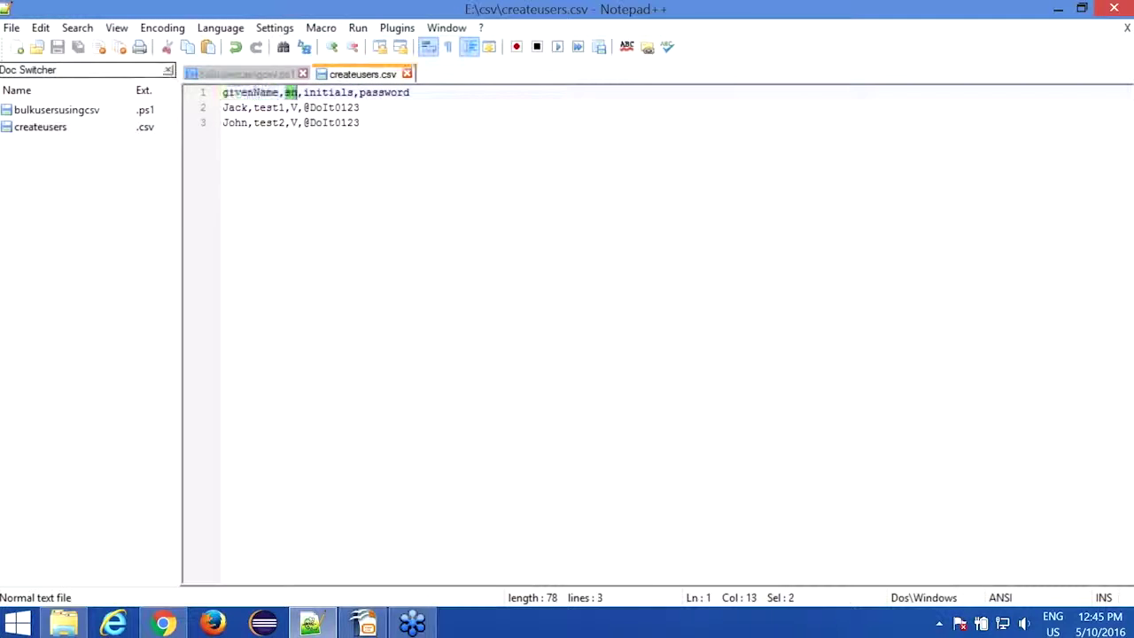
double_click(327, 93)
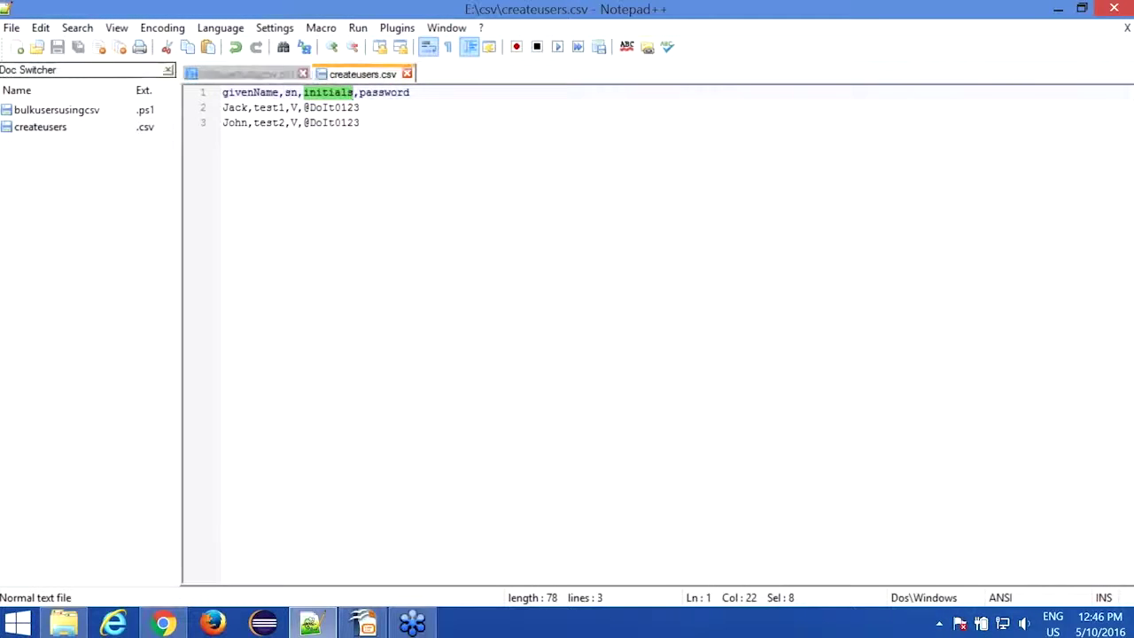
click(163, 623)
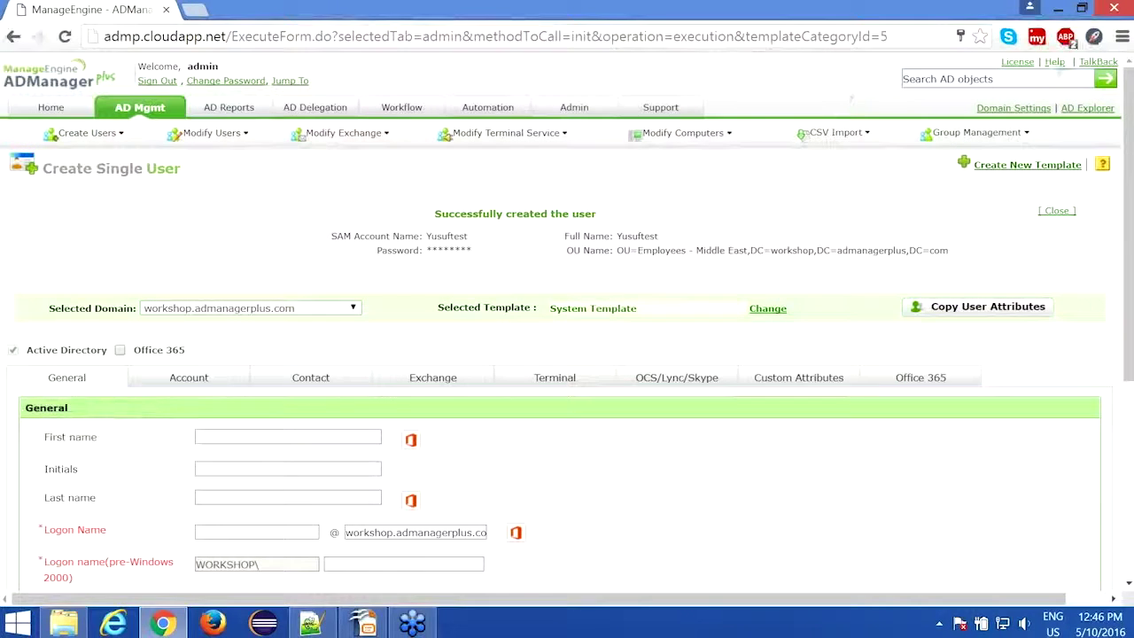
Step: Open the List of LDAP attributes supported via Help > CSV Import > Create Users using CSV
click(1056, 63)
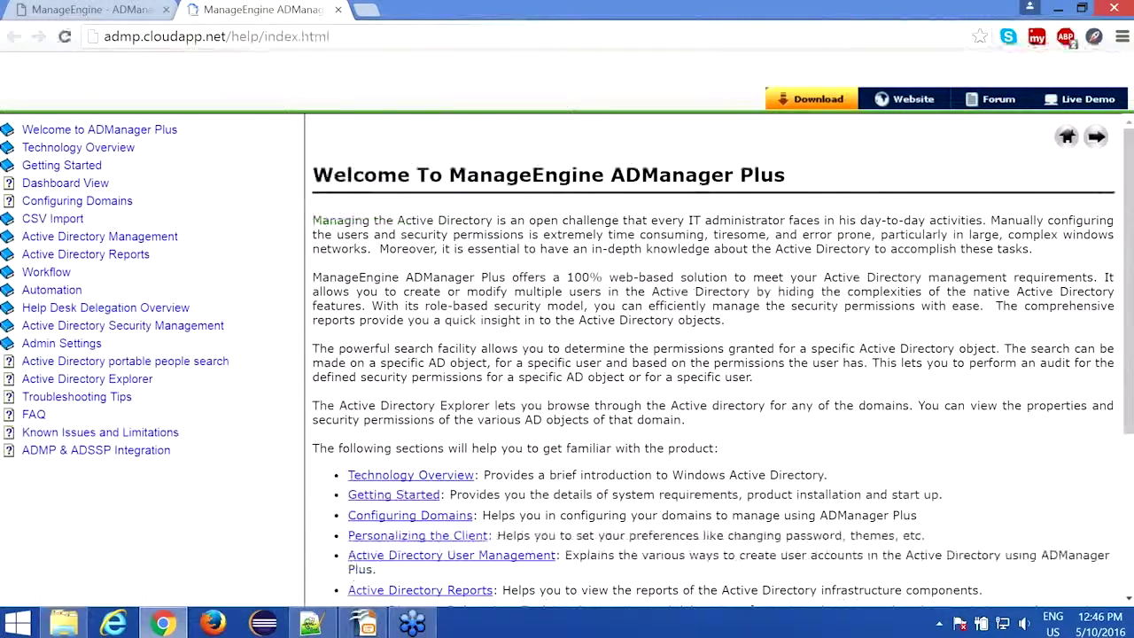
click(54, 218)
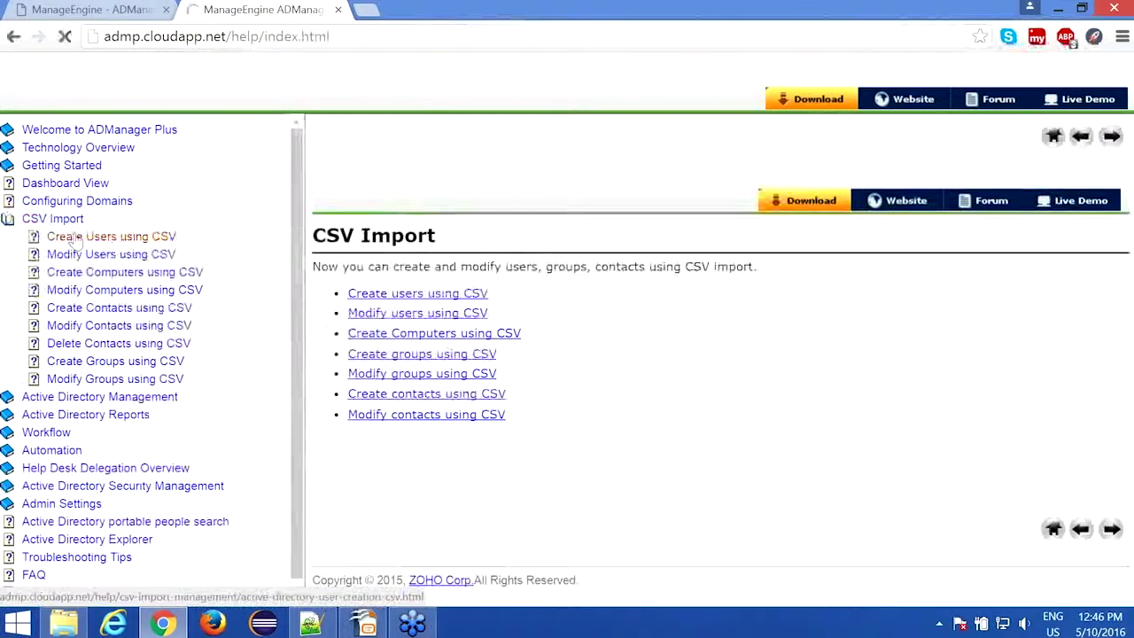
click(71, 237)
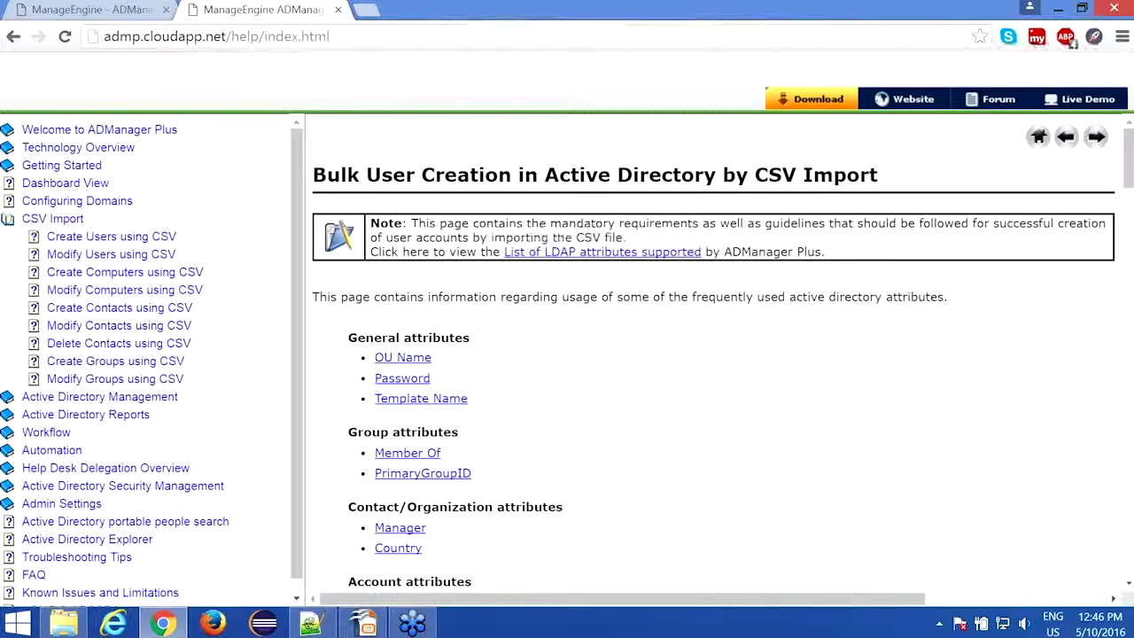
click(581, 254)
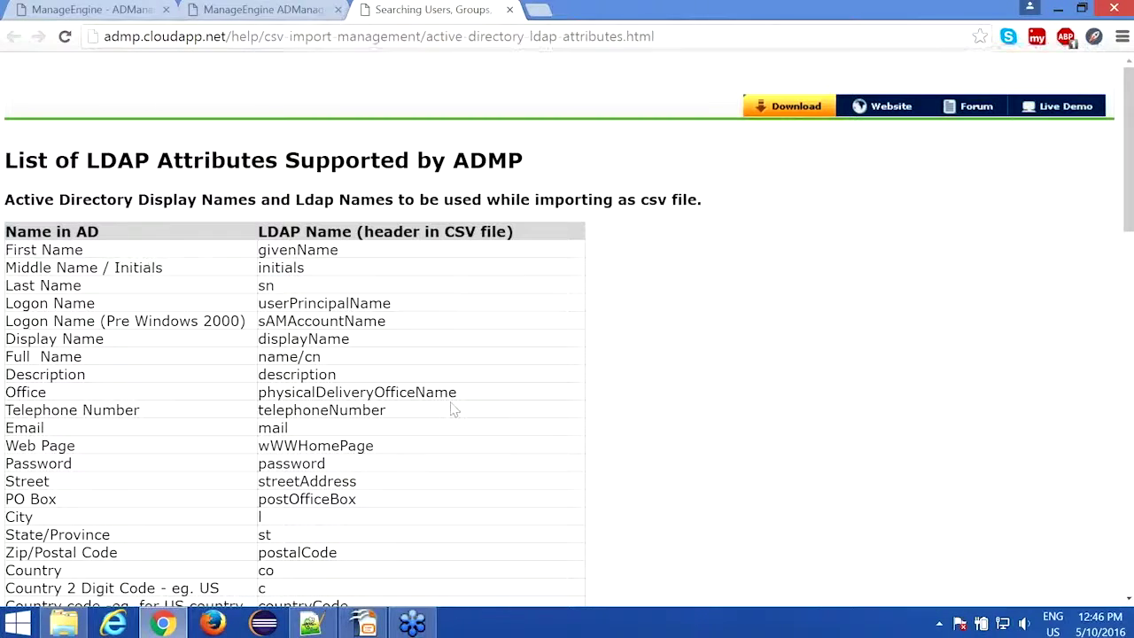
Step: Select the physicalDeliveryOfficeName CSV header for Office, then return to the ADManager Plus tab
drag(455, 392, 261, 398)
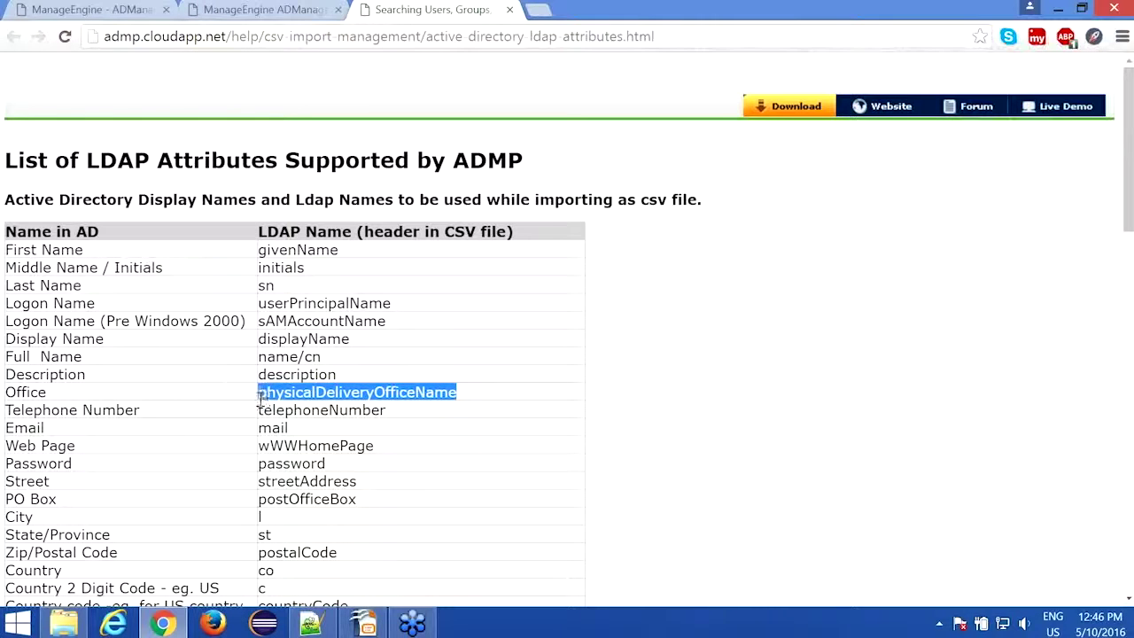
scroll(271, 379, down, 1)
scroll(293, 355, down, 5)
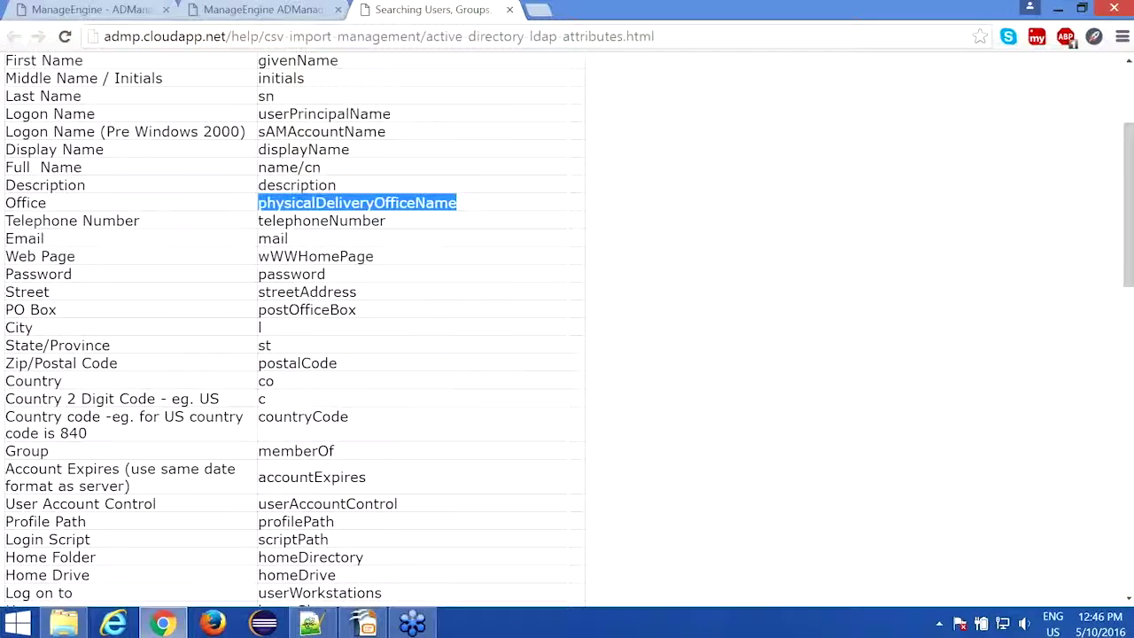
scroll(292, 355, down, 3)
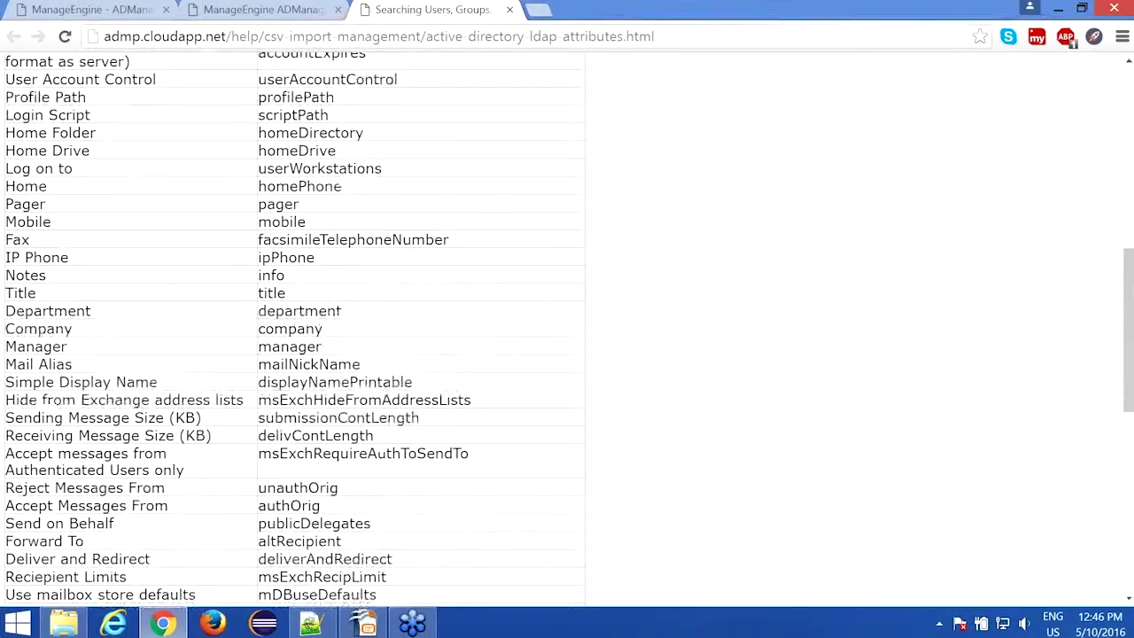
scroll(292, 354, up, 2)
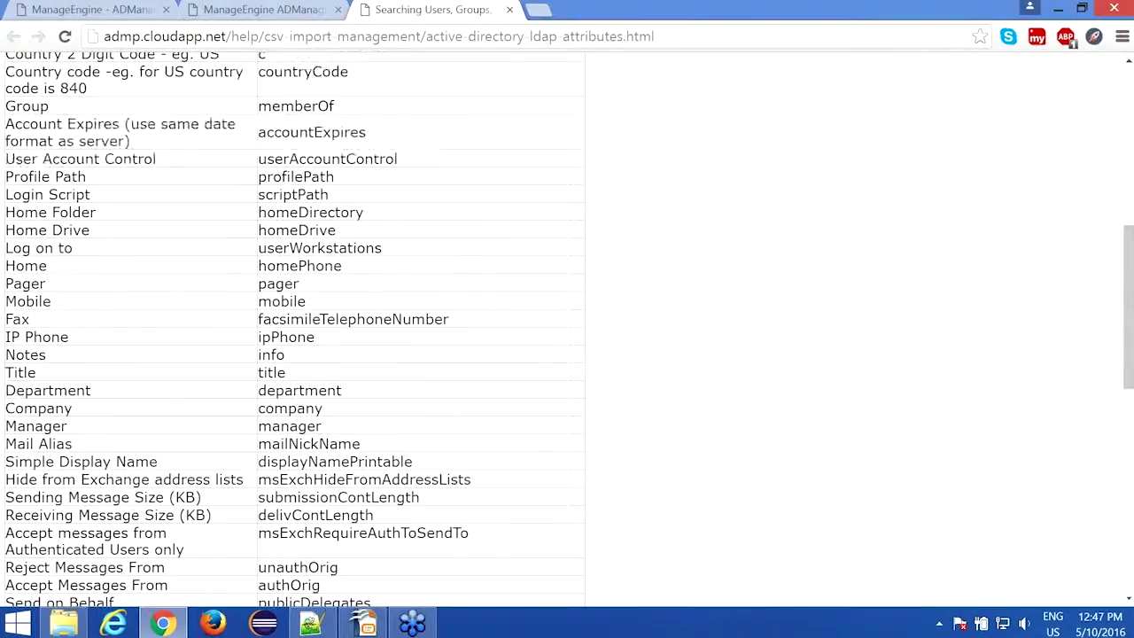
scroll(317, 603, up, 6)
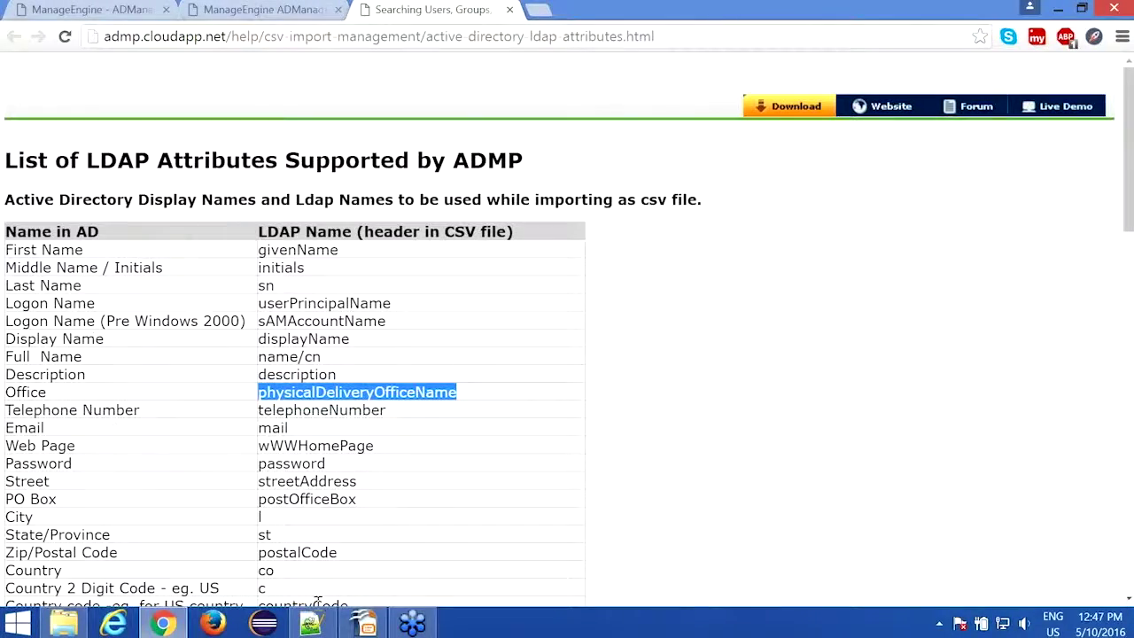
click(310, 623)
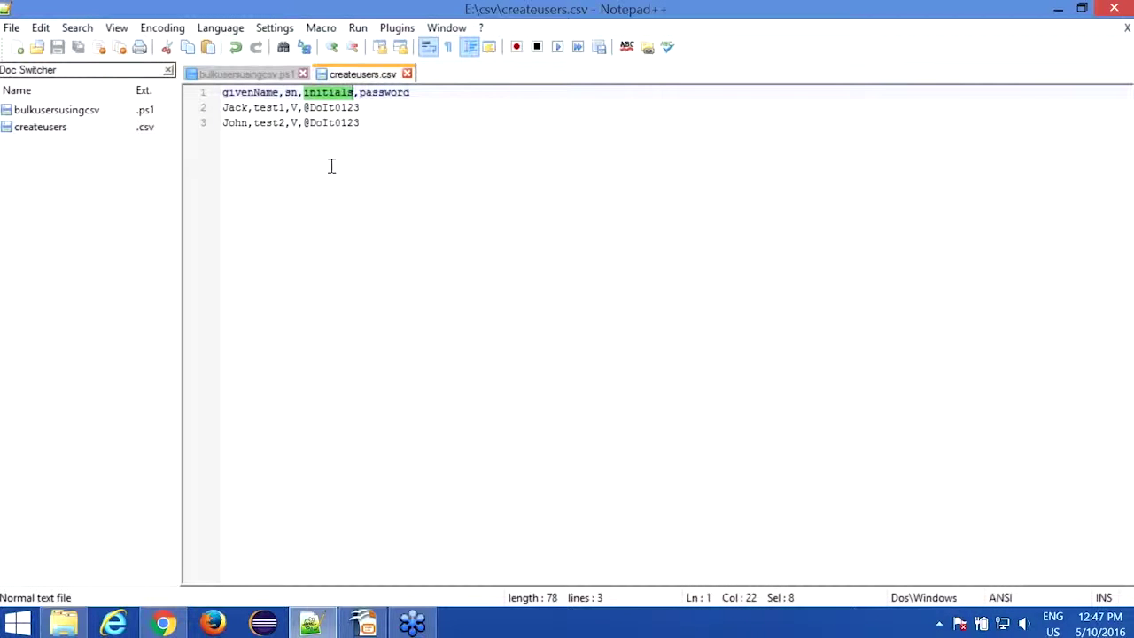
click(163, 623)
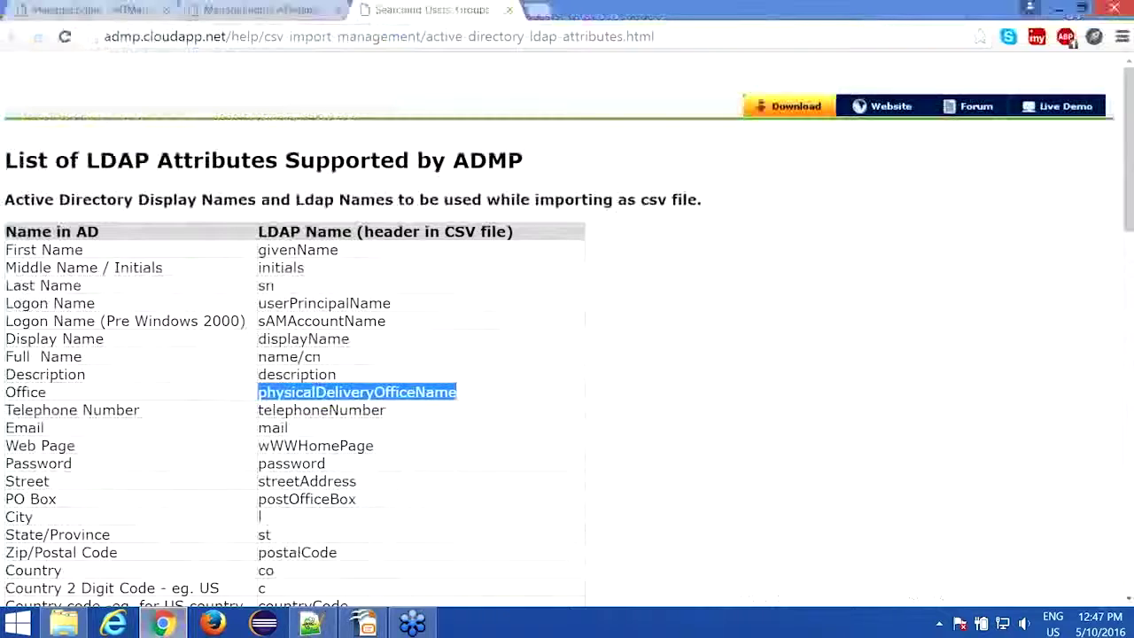
key(ctrl+1)
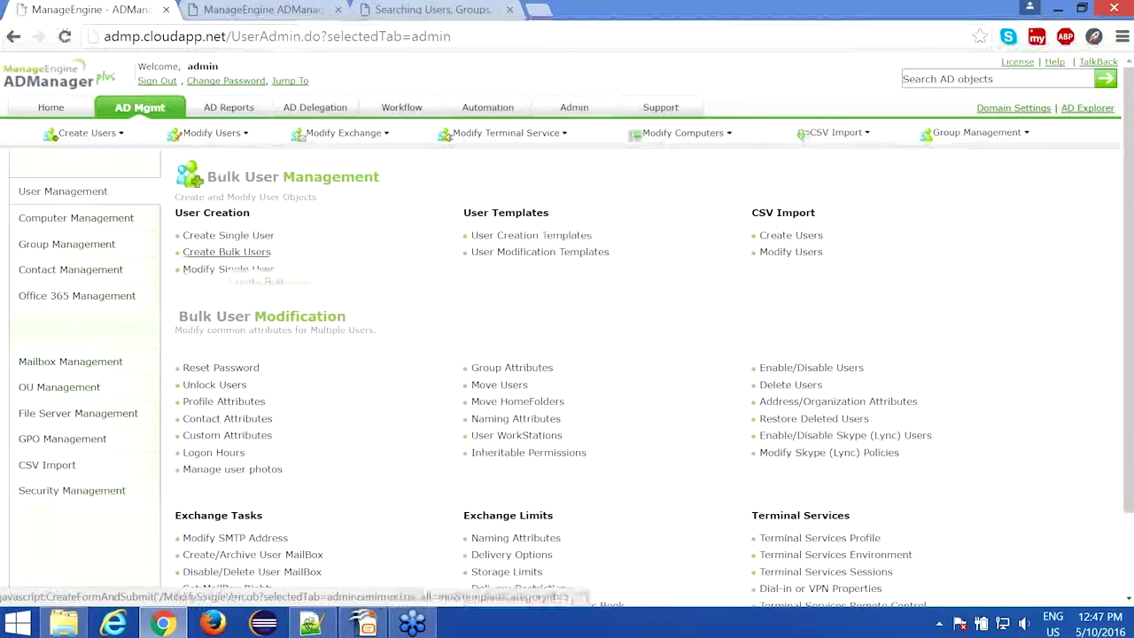
Step: Open Create Bulk Users with workshop.admanagerplus.com as the domain
click(240, 256)
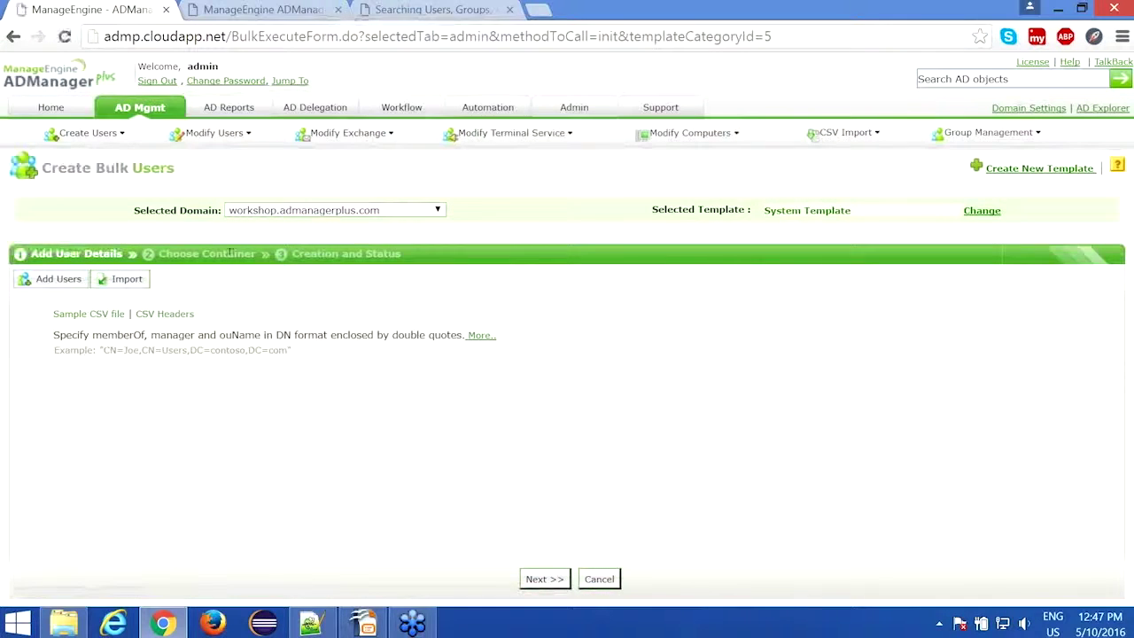
click(296, 215)
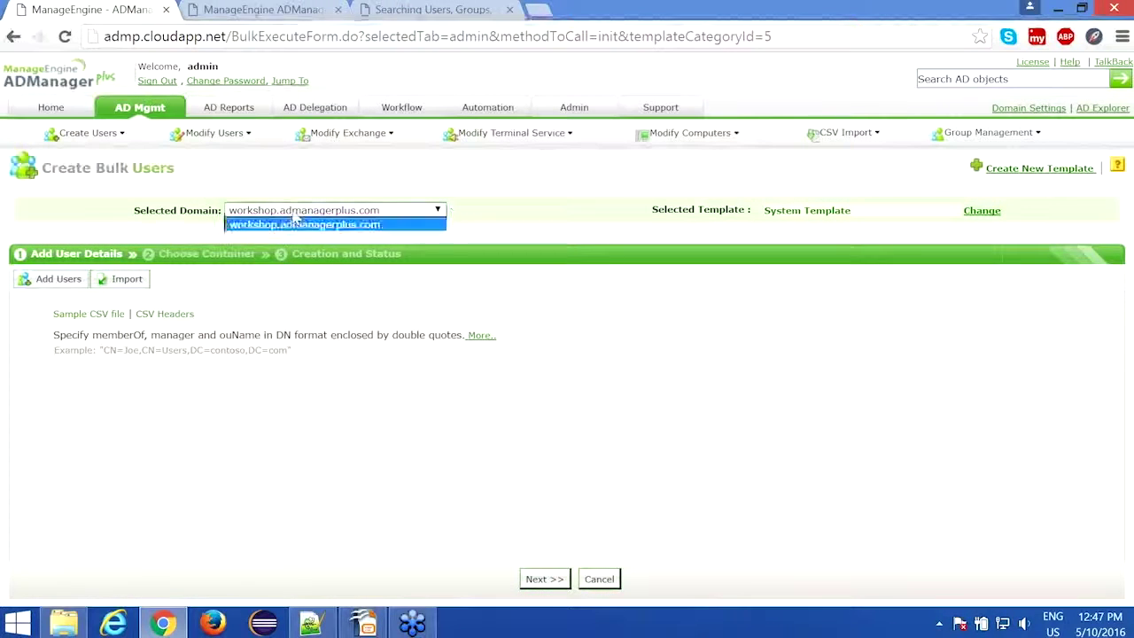
click(296, 224)
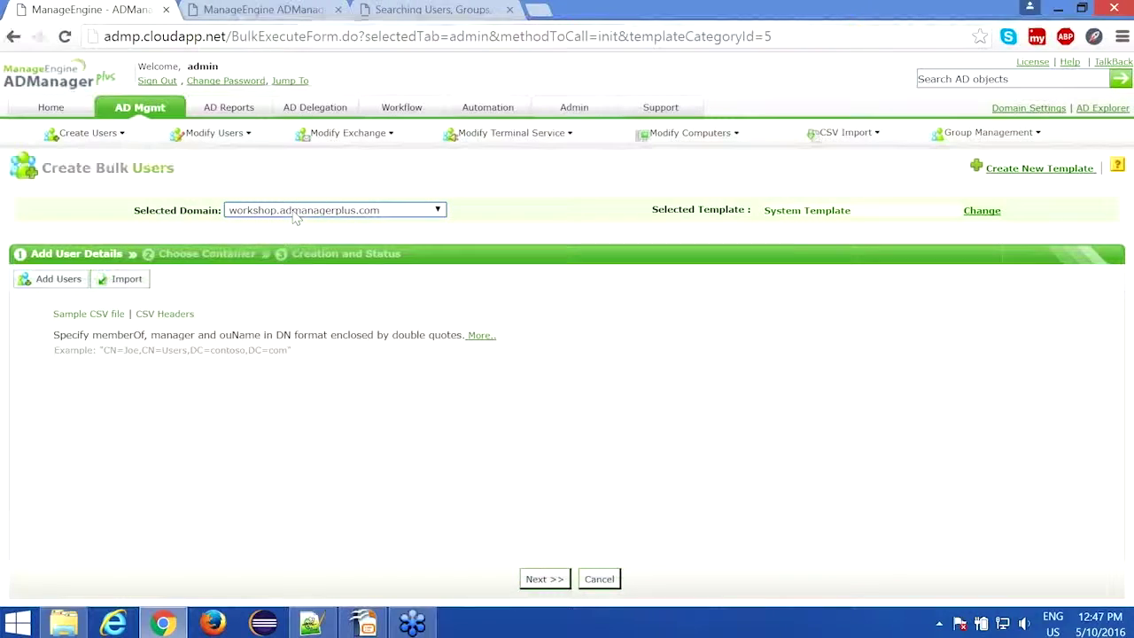
Step: Import createusers.csv, listing the two test users test1 and test2
click(134, 287)
click(137, 321)
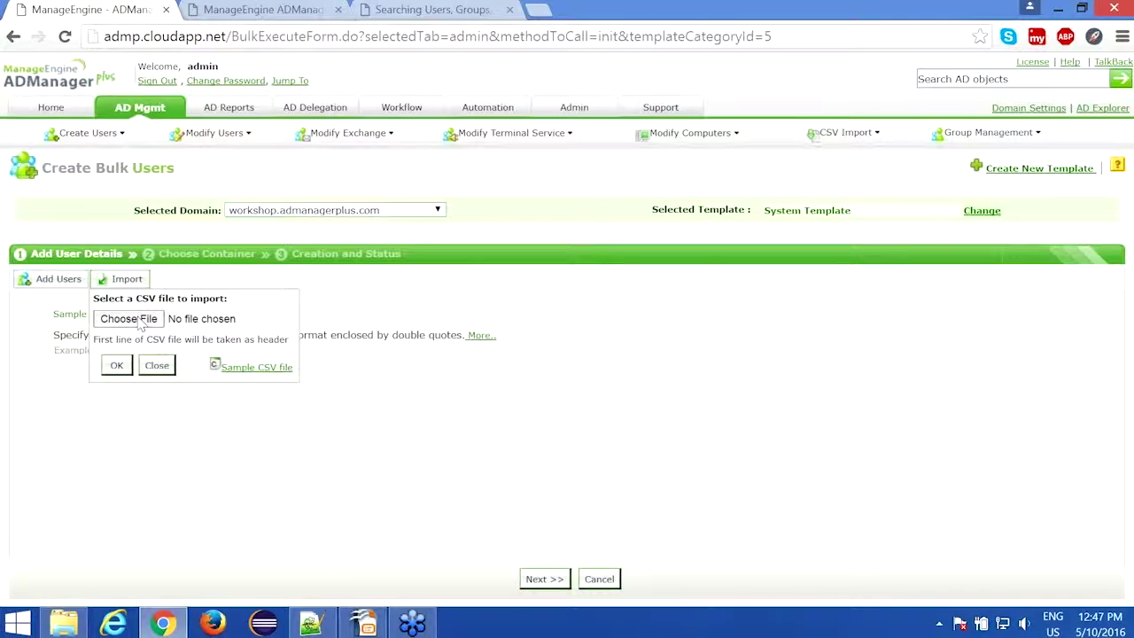
click(223, 218)
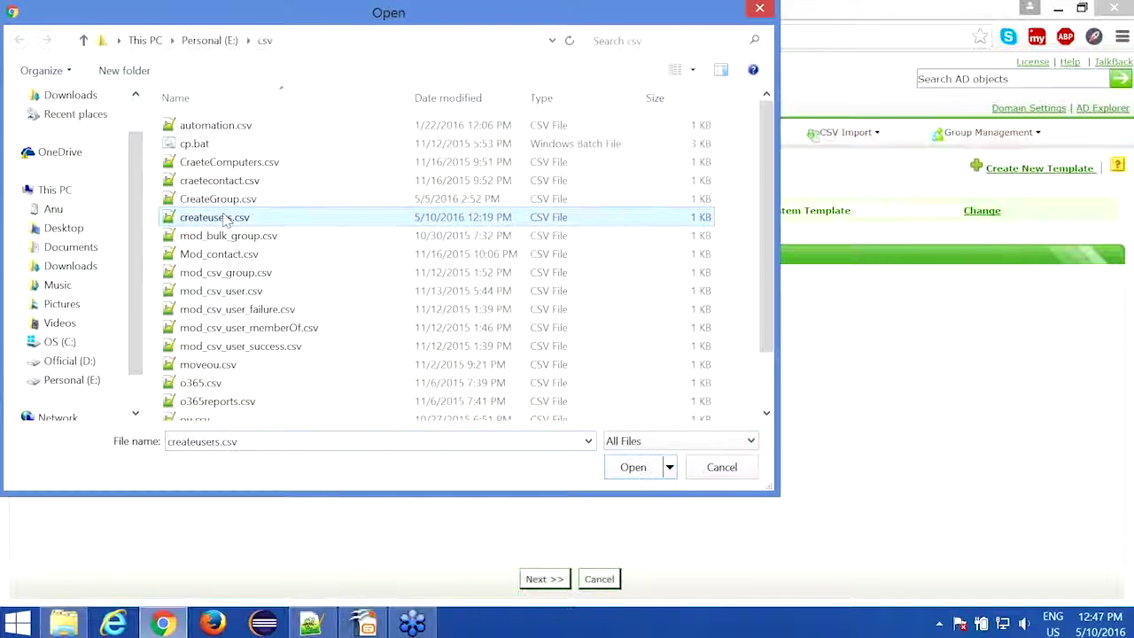
click(613, 467)
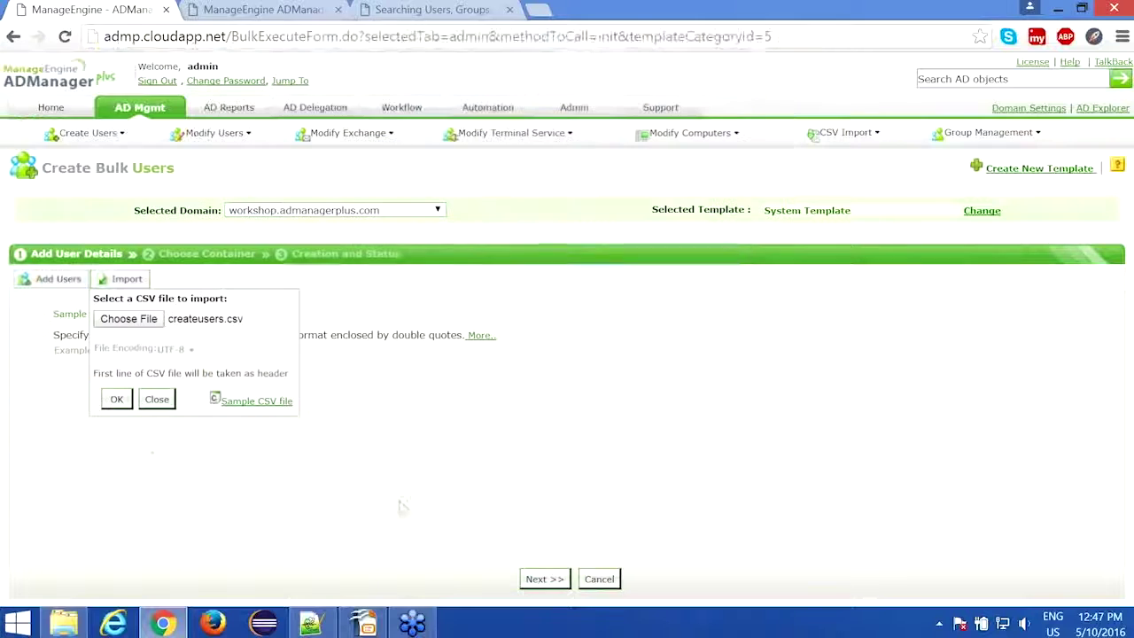
click(116, 400)
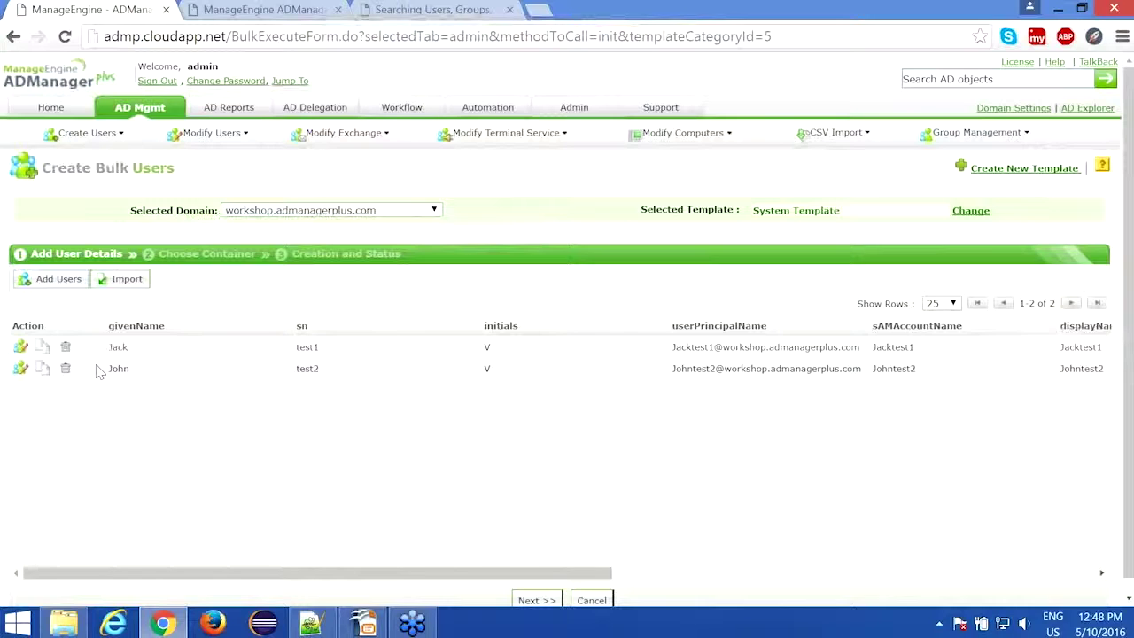
Step: Compare the imported table with createusers.csv, then advance to the Choose Container step
click(324, 624)
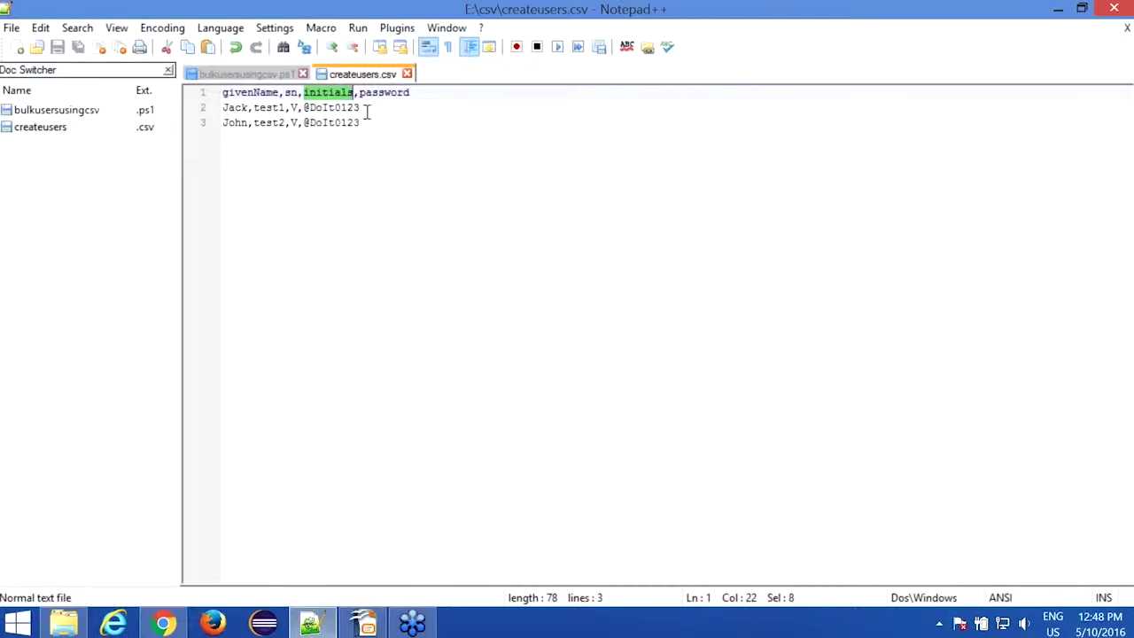
click(304, 626)
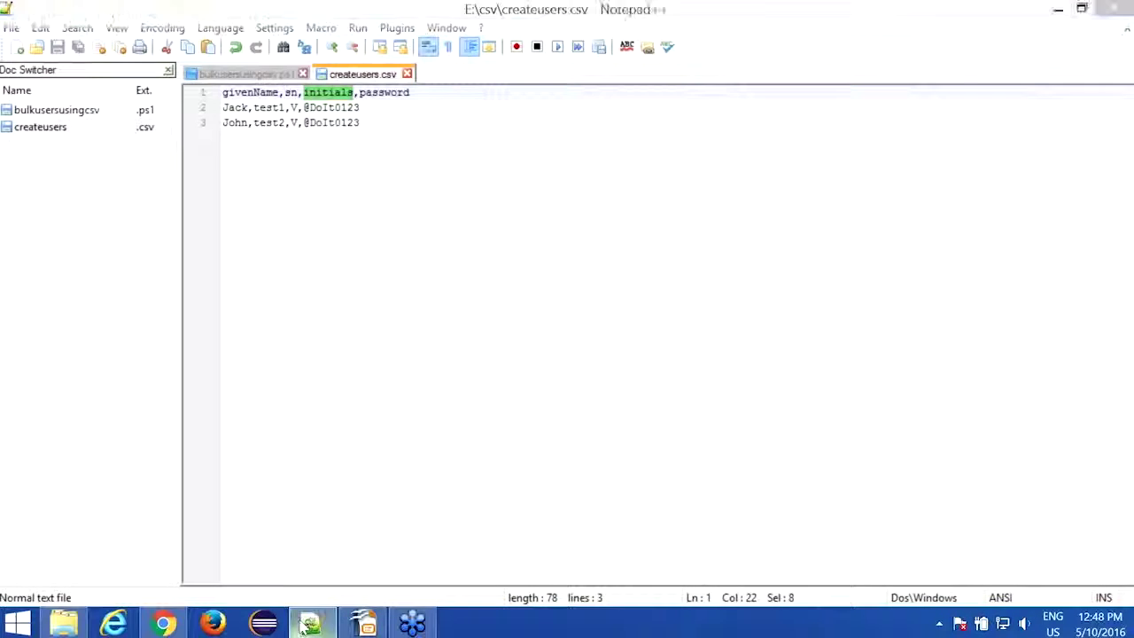
drag(479, 573, 588, 574)
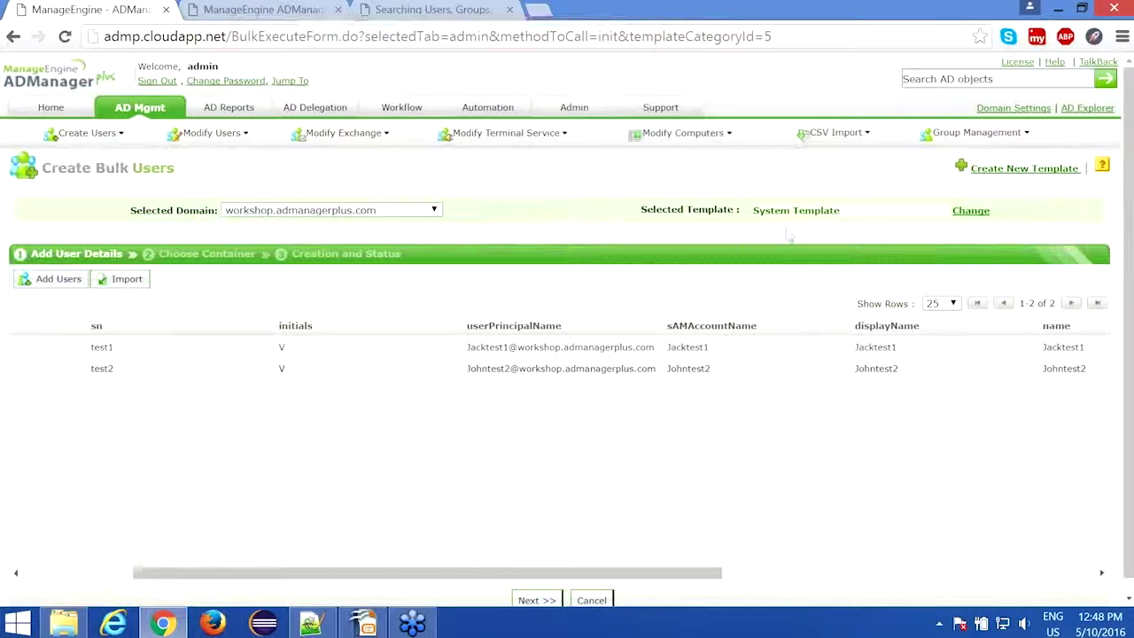
drag(654, 575, 526, 576)
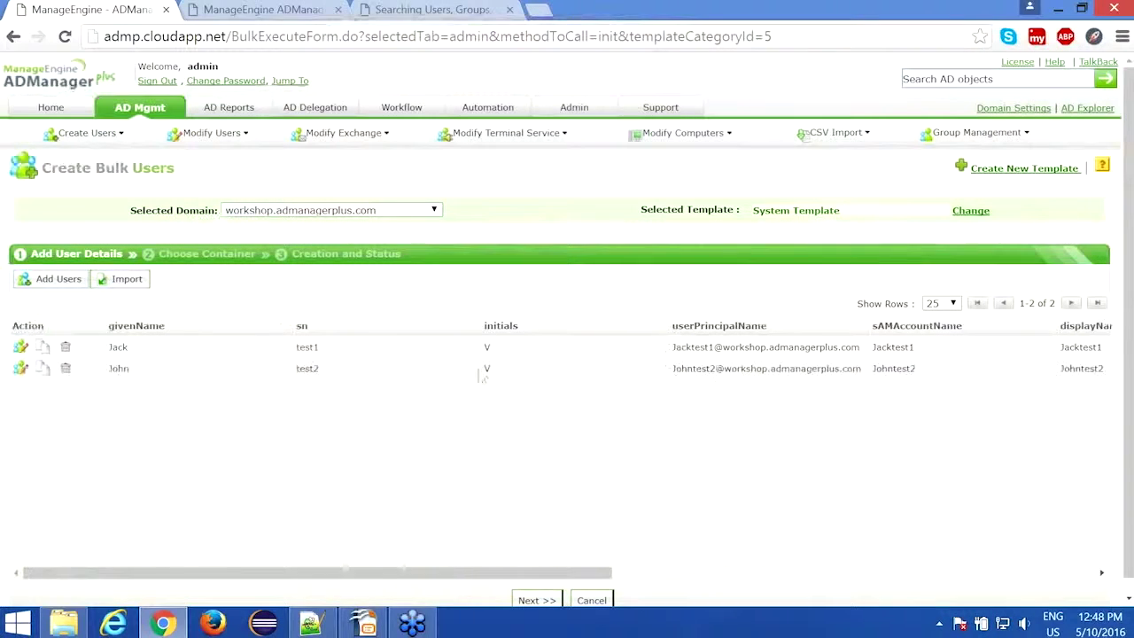
scroll(452, 383, down, 1)
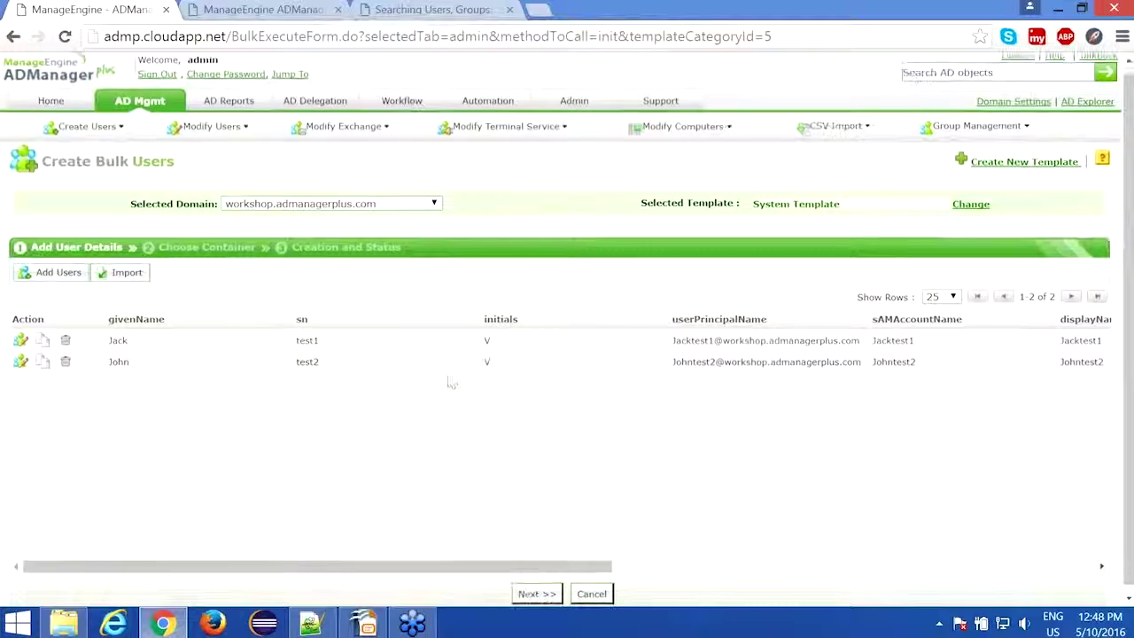
click(535, 586)
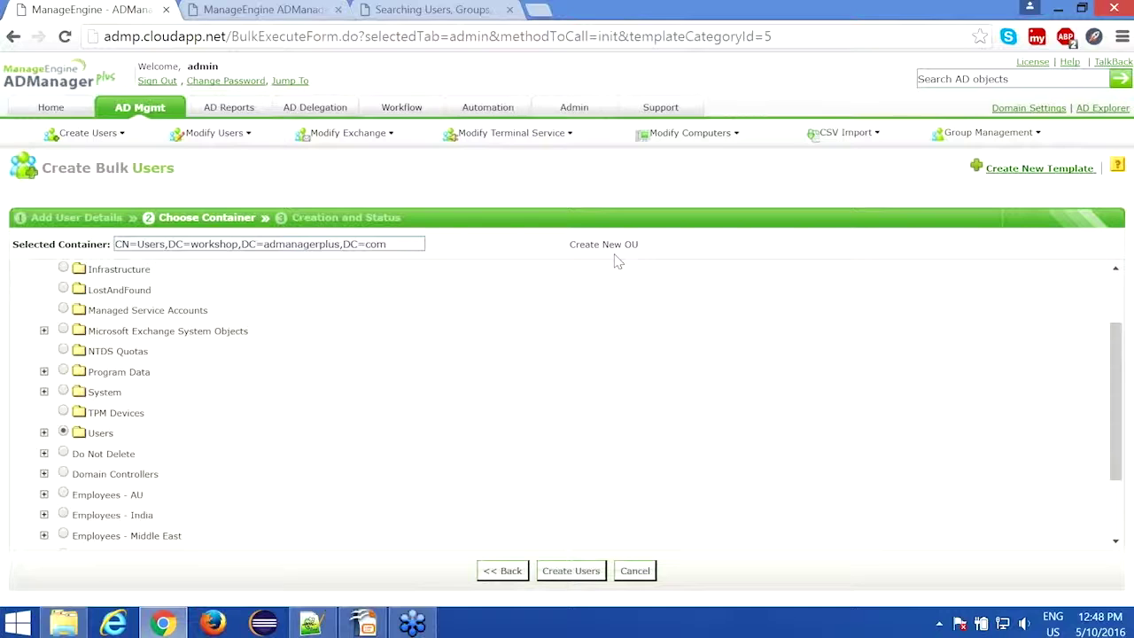
Step: Create the imported users Jacktest1 and Johntest2 in the Employees - Middle East container
scroll(329, 393, down, 2)
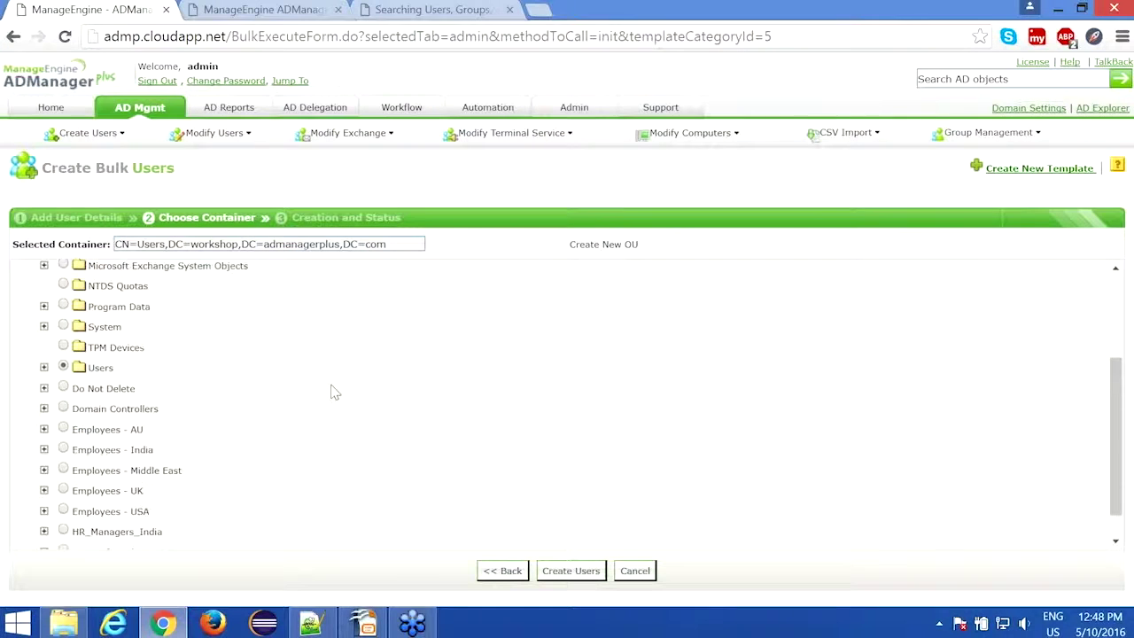
click(63, 446)
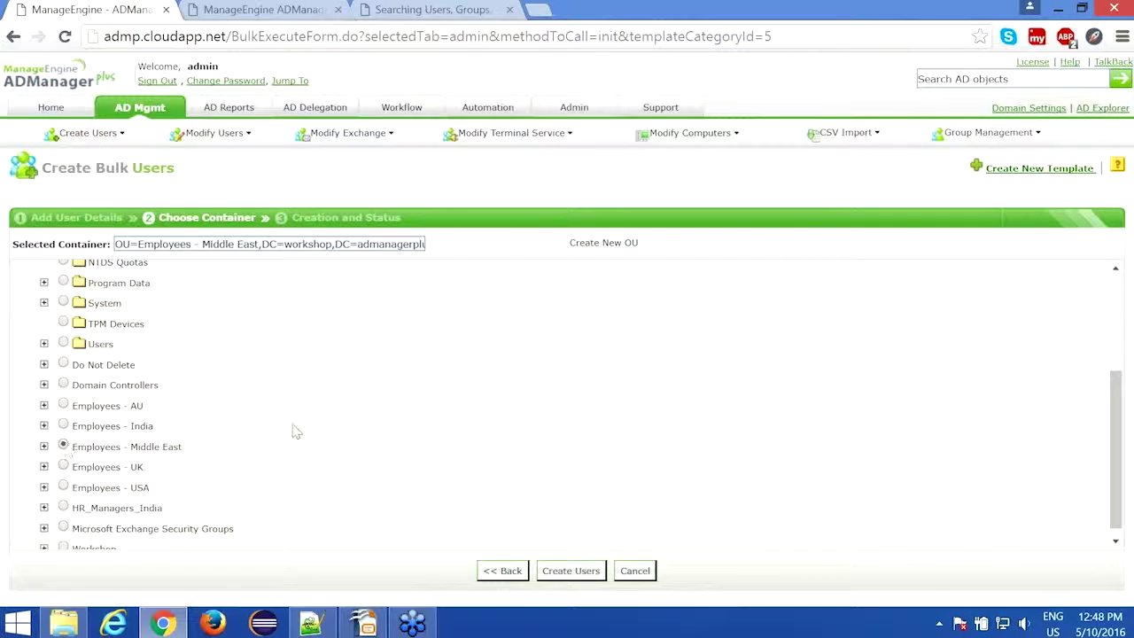
scroll(438, 384, down, 1)
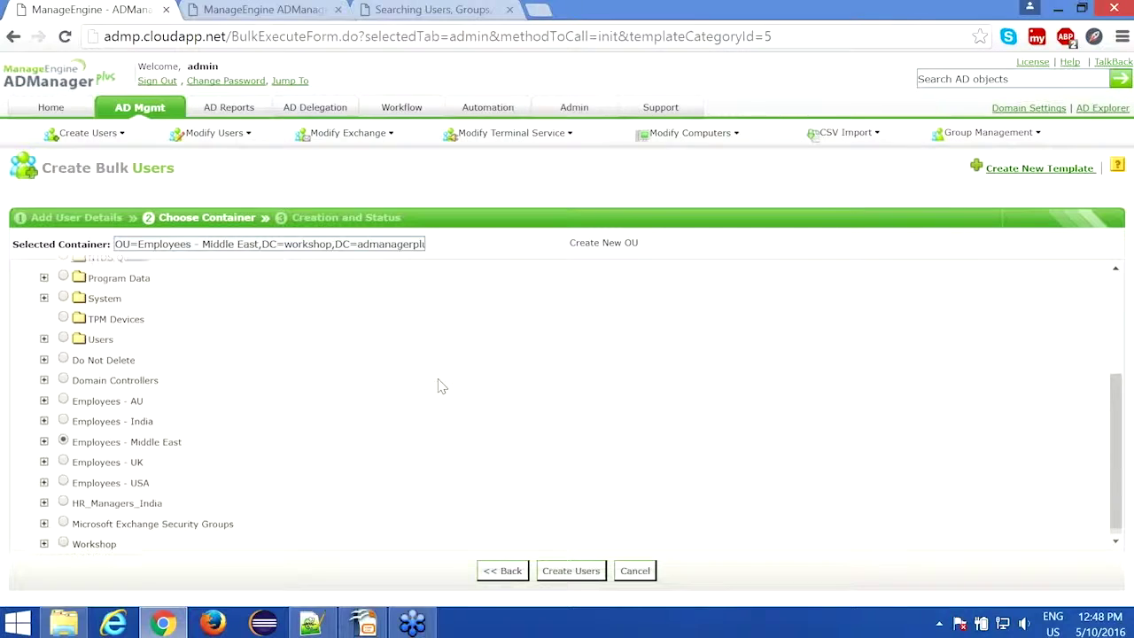
click(570, 572)
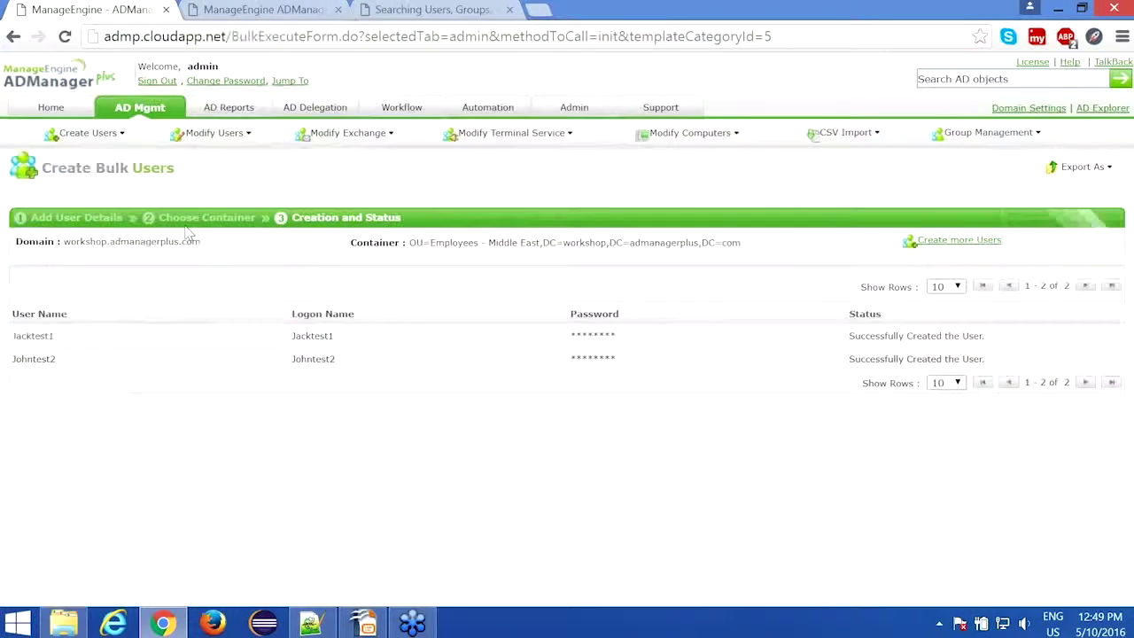
Step: Return to the AD Mgmt tab's Bulk User Management overview
click(142, 110)
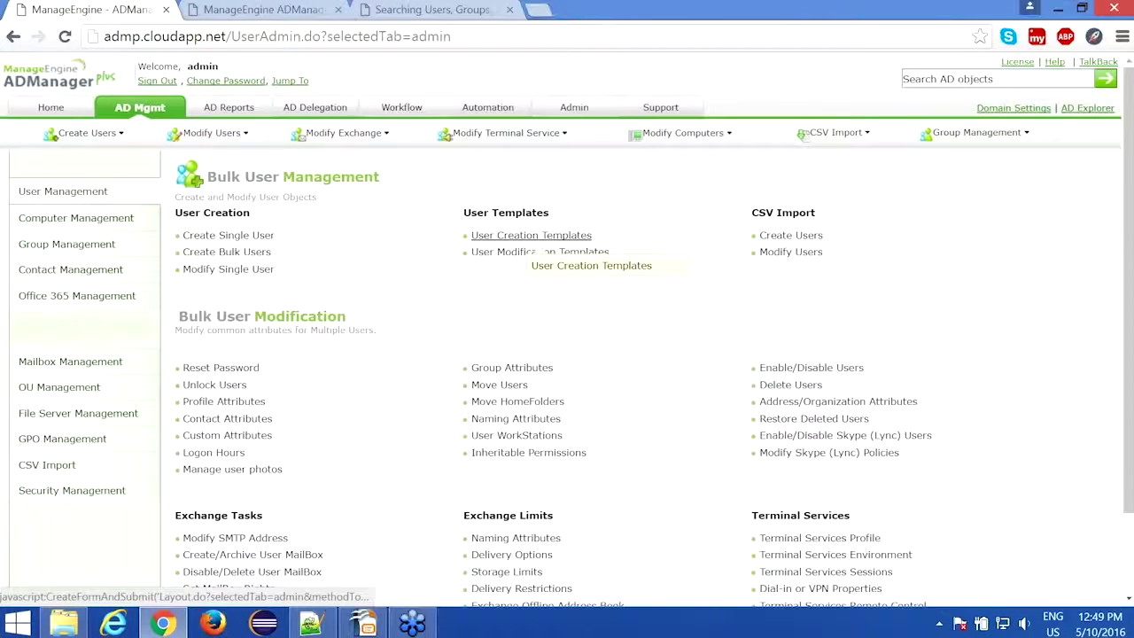
Step: Review the 13 existing user creation templates and start a new template
click(532, 235)
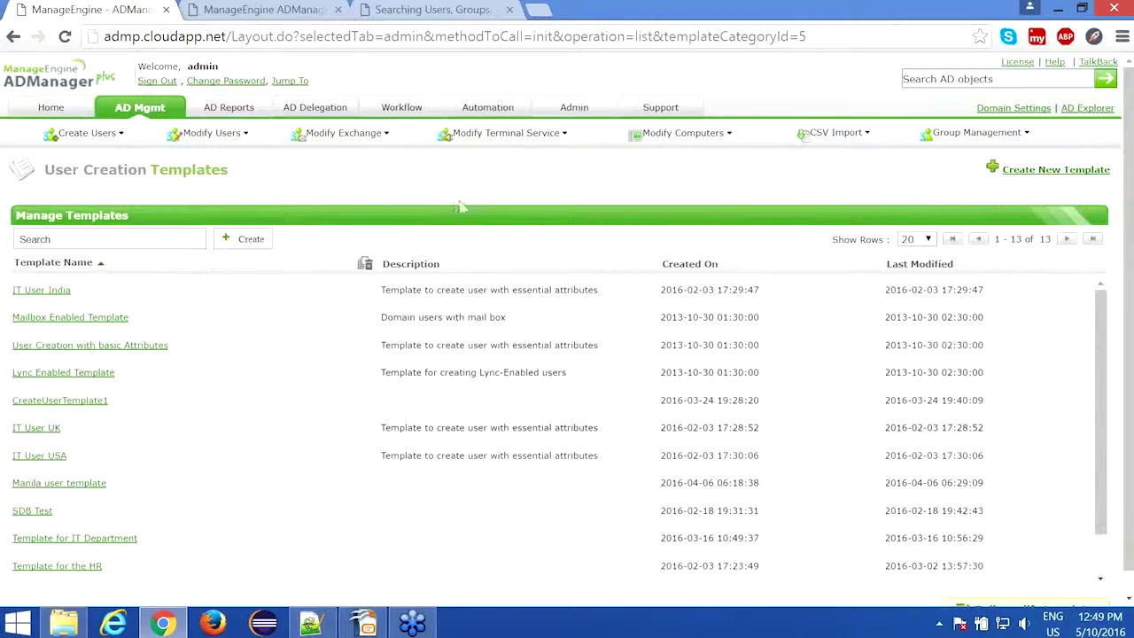
click(1034, 178)
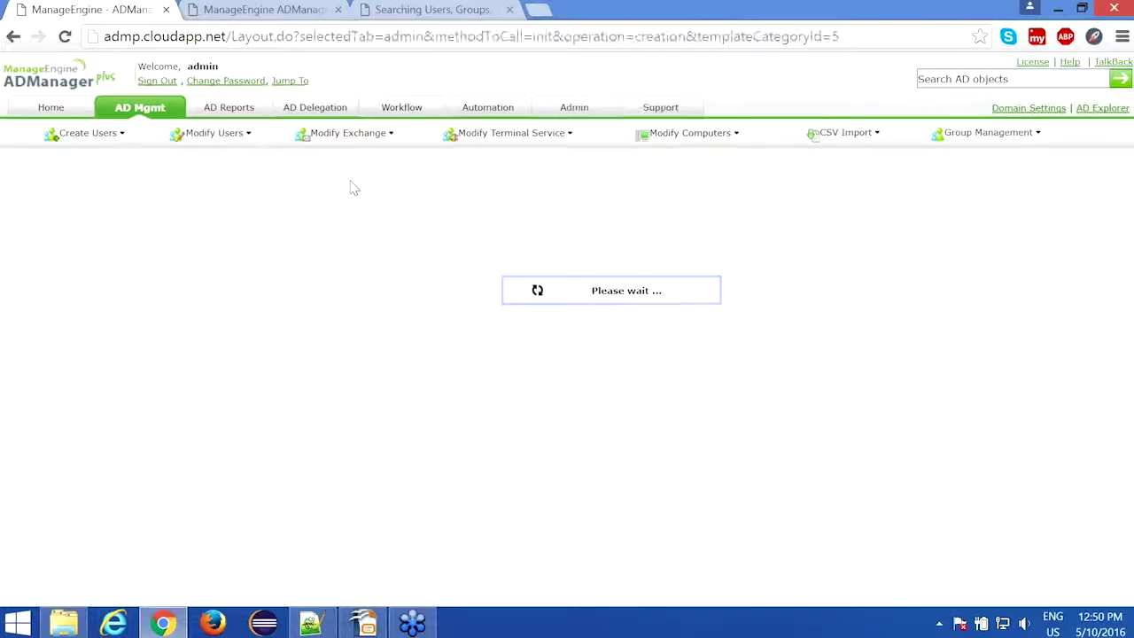
Step: Replace the template name with 'Finanace - Middle East' and look over the General fields
drag(595, 203, 432, 215)
text(E)
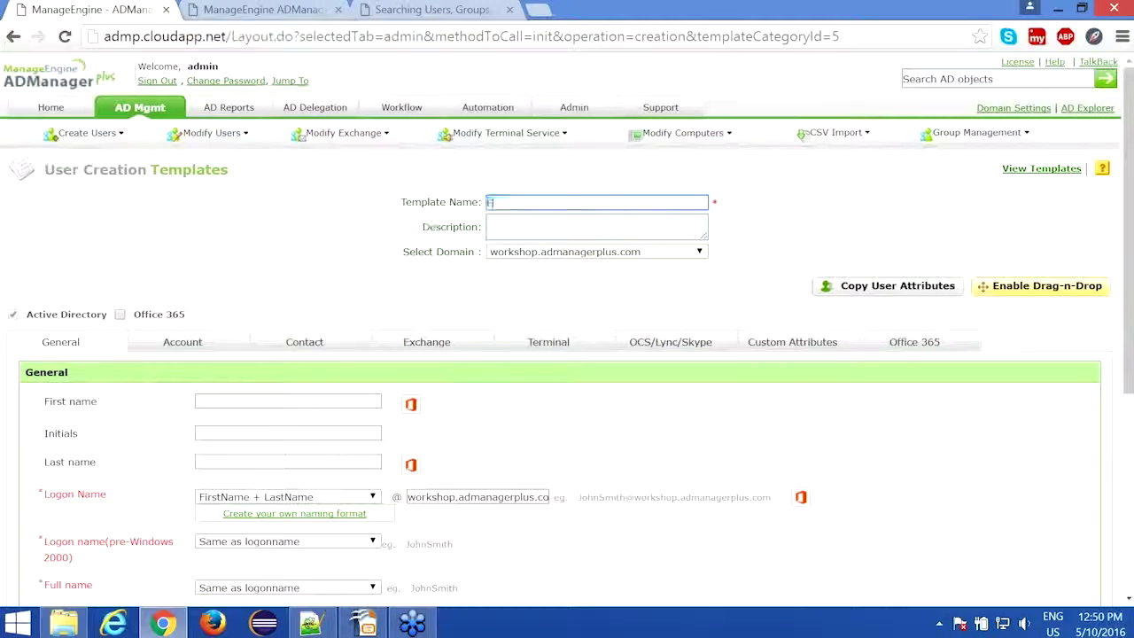
text(inanace Mi)
text(ddle East)
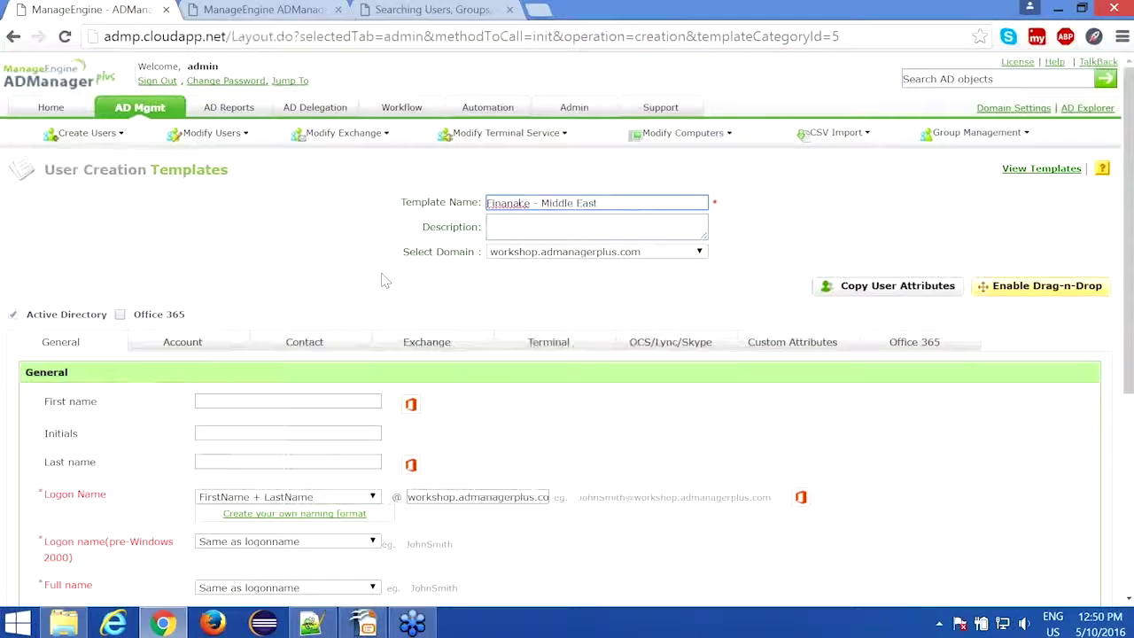
scroll(385, 281, down, 2)
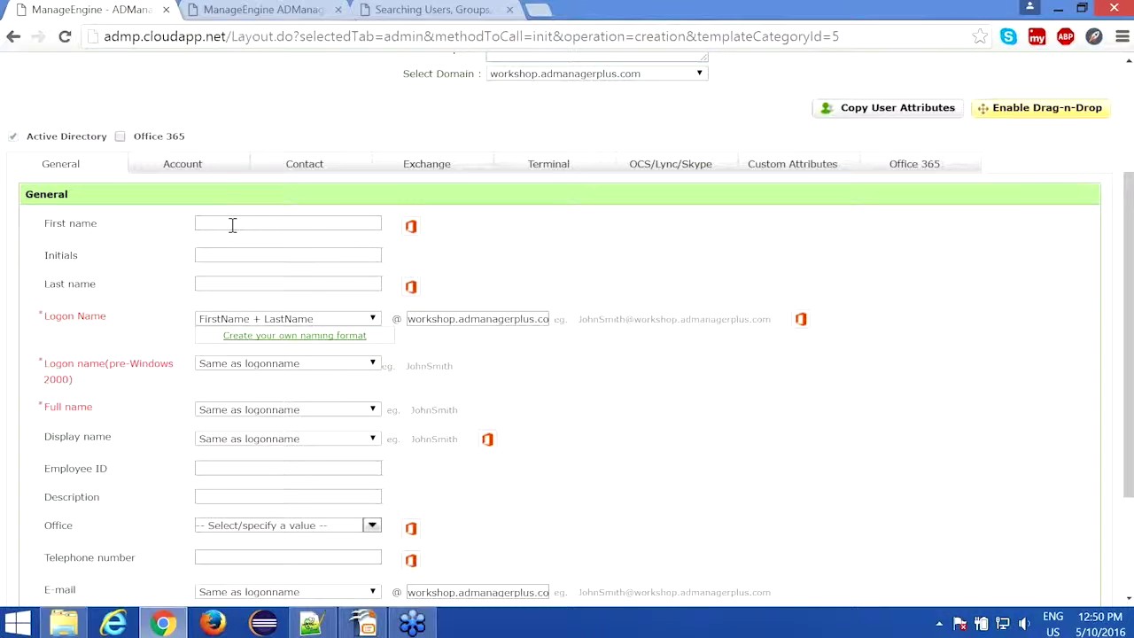
scroll(697, 395, down, 1)
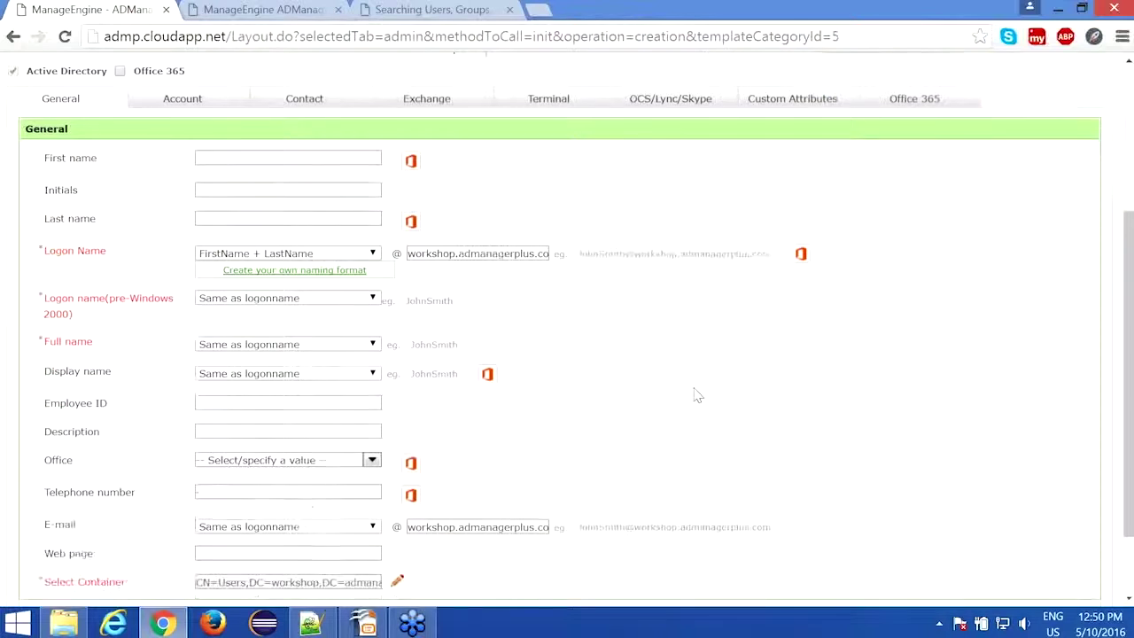
scroll(697, 395, down, 1)
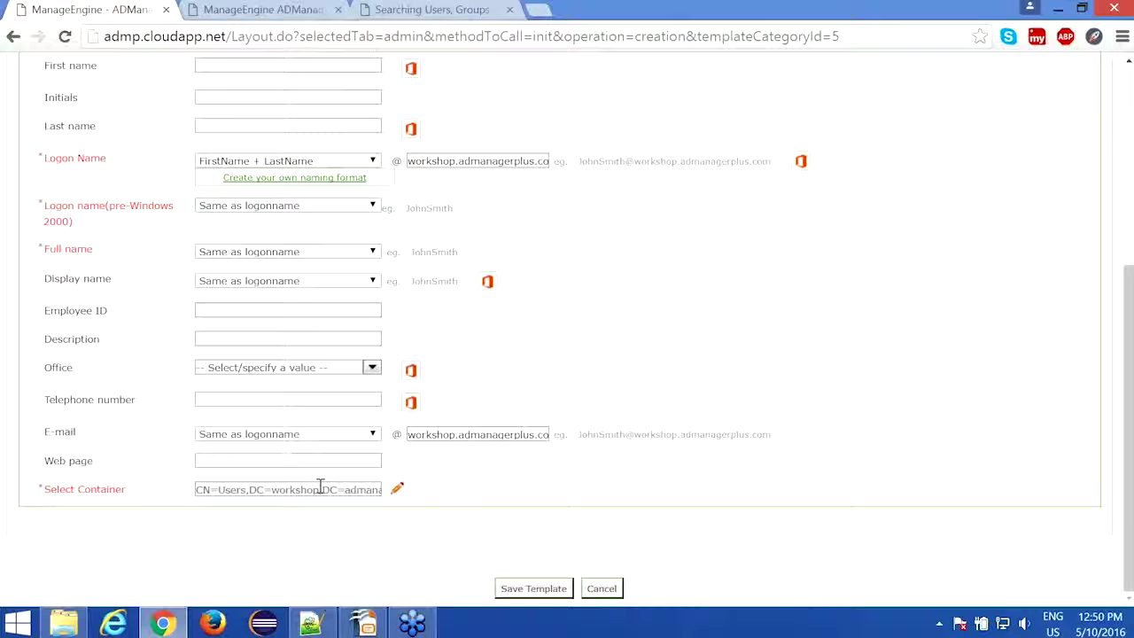
scroll(320, 487, up, 3)
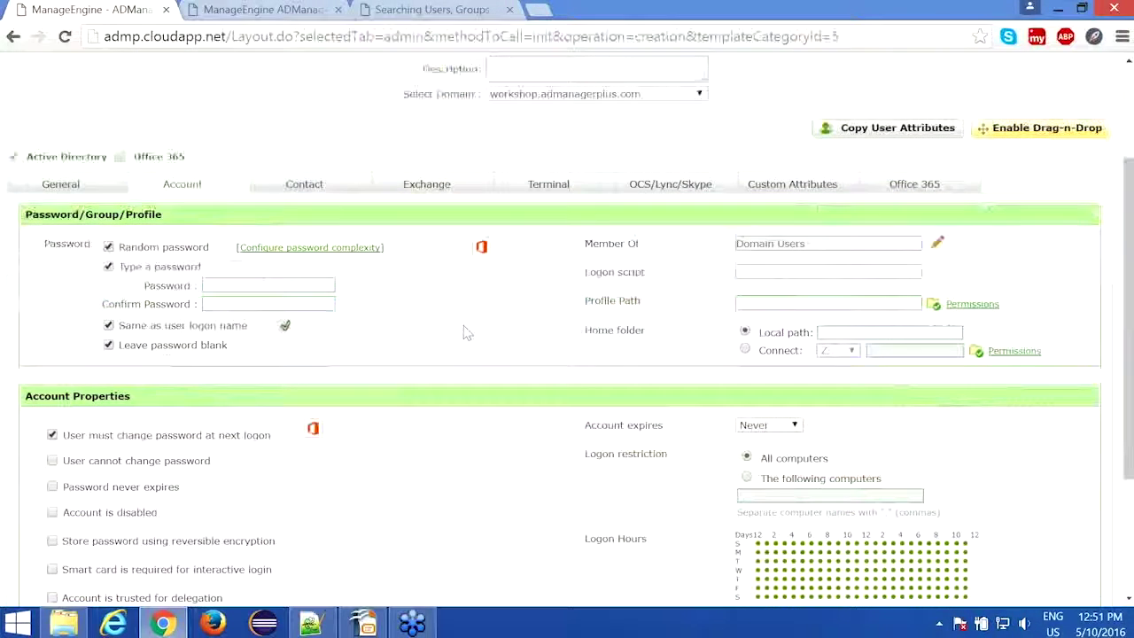
Step: Scroll through the template's Account settings to find Copy User Attributes
scroll(468, 333, up, 1)
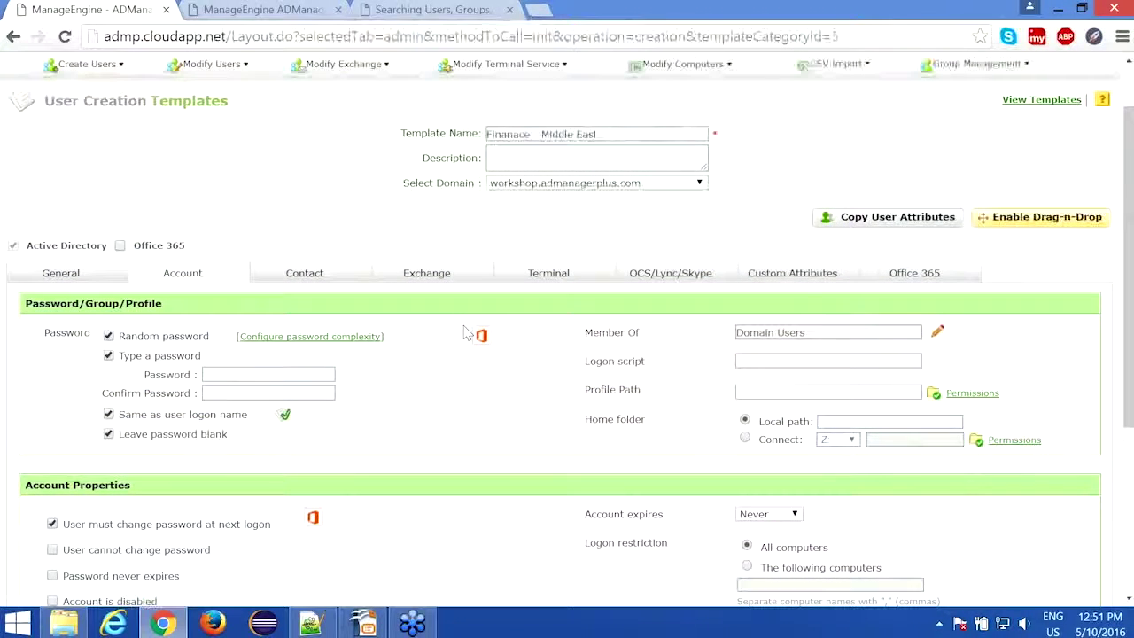
scroll(468, 333, down, 1)
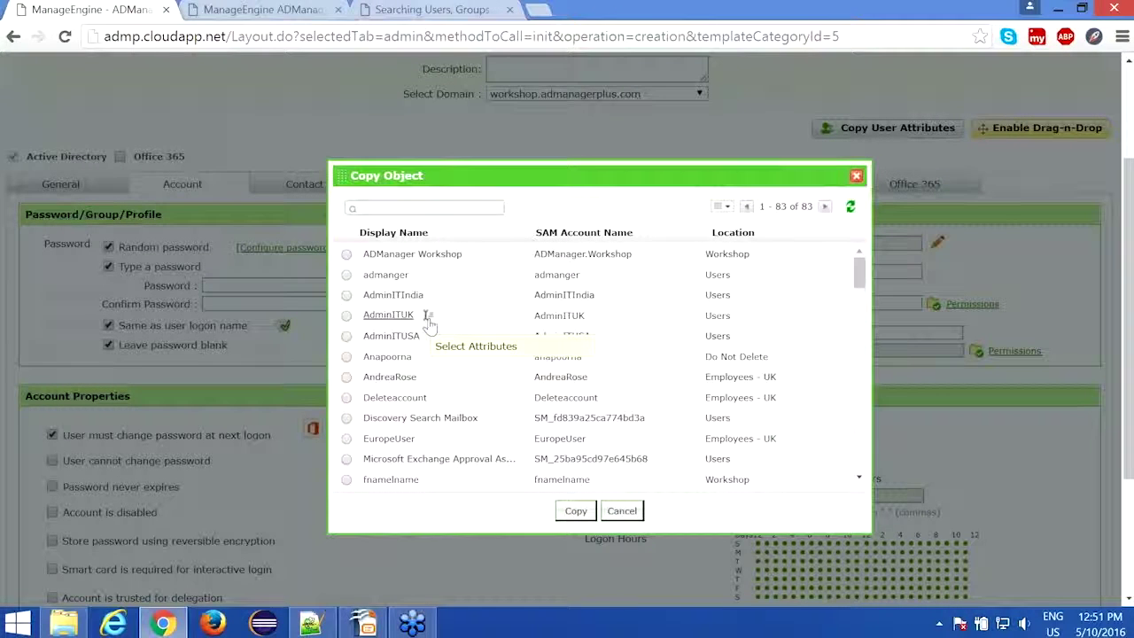
Step: Copy an existing admin user's group memberships (Domain Admins, Enterprise Admins, Domain Users) into the template
click(427, 316)
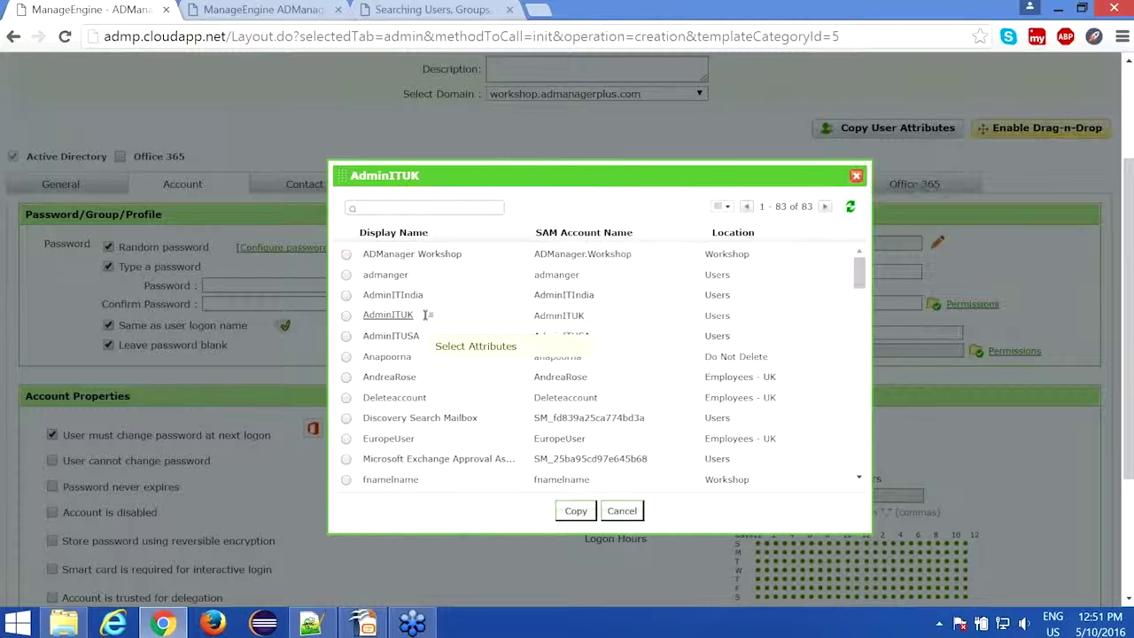
click(704, 206)
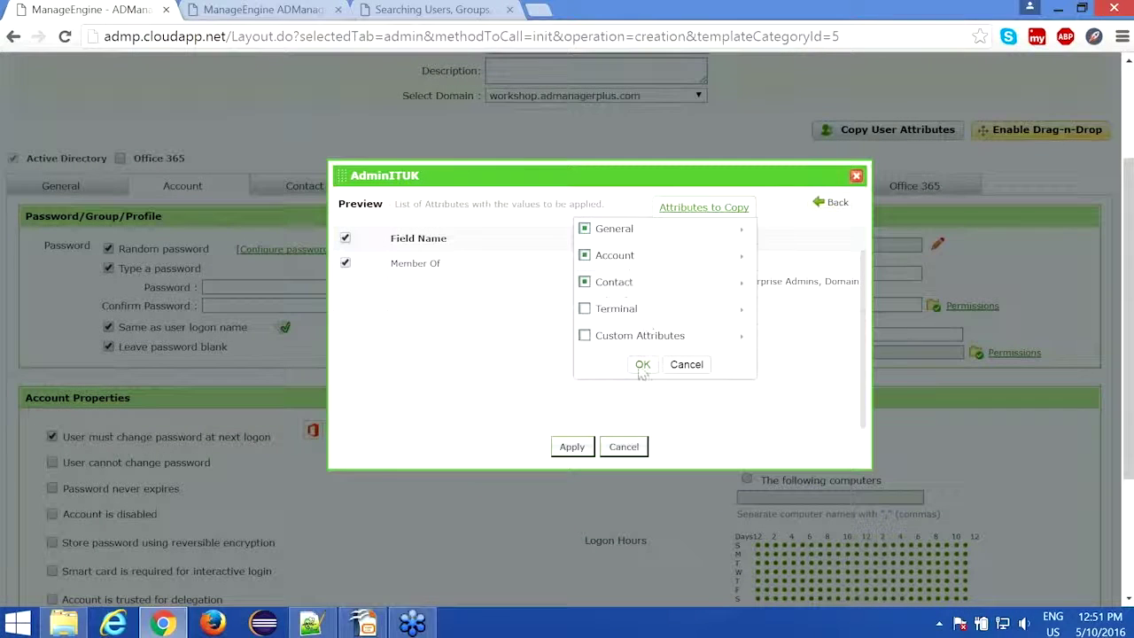
click(641, 362)
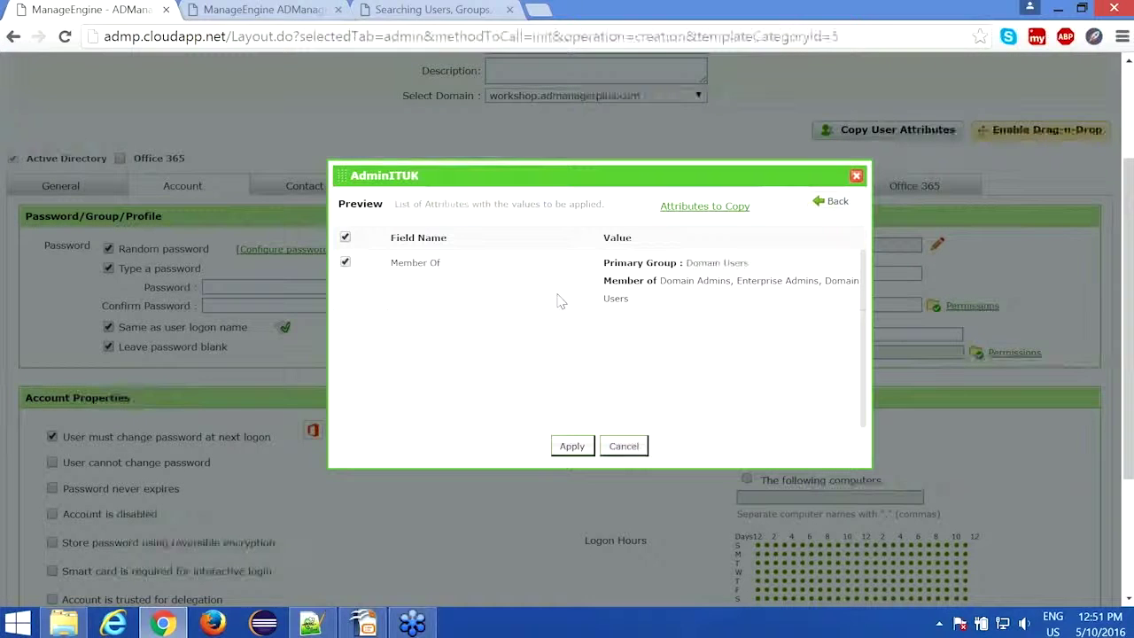
click(565, 450)
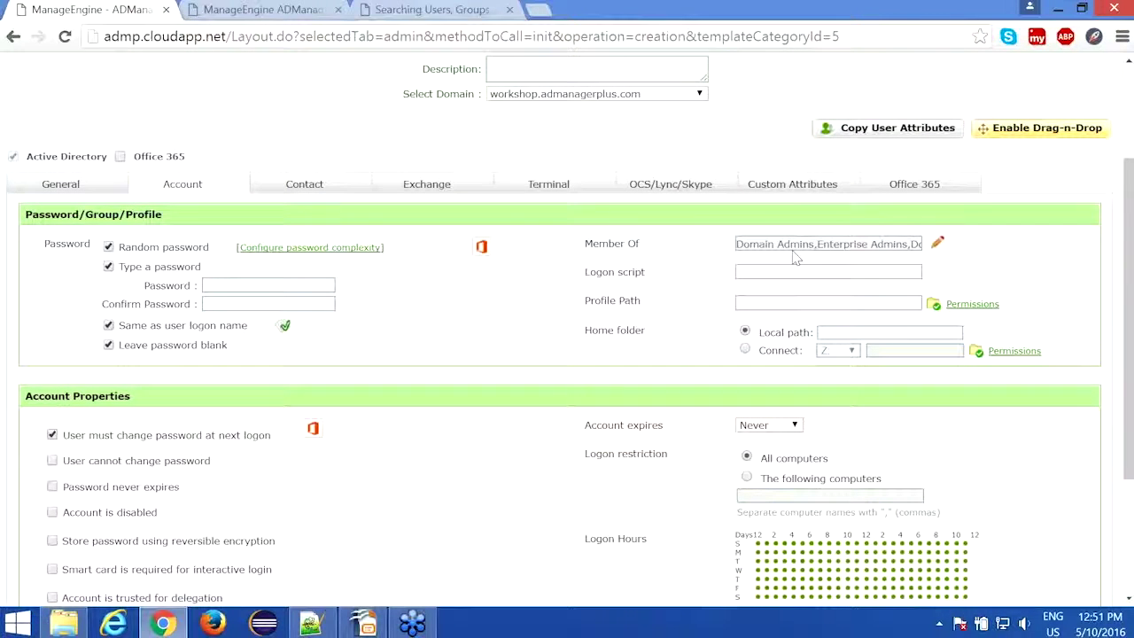
Step: Try a connected drive for the home folder, then revert it to a local path
scroll(114, 104, down, 1)
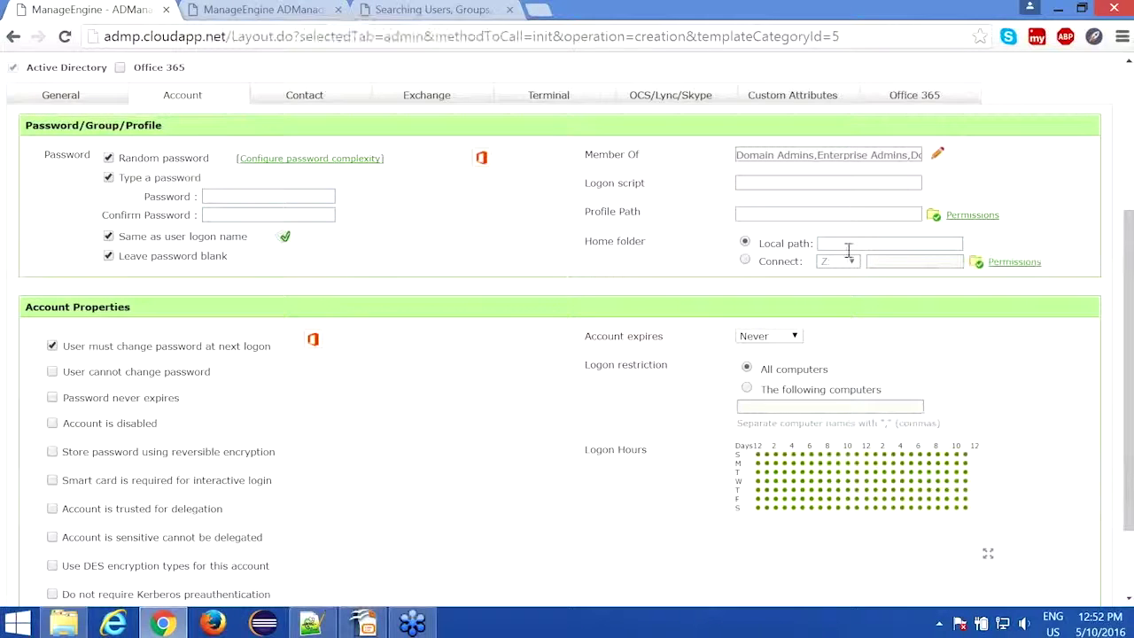
click(745, 260)
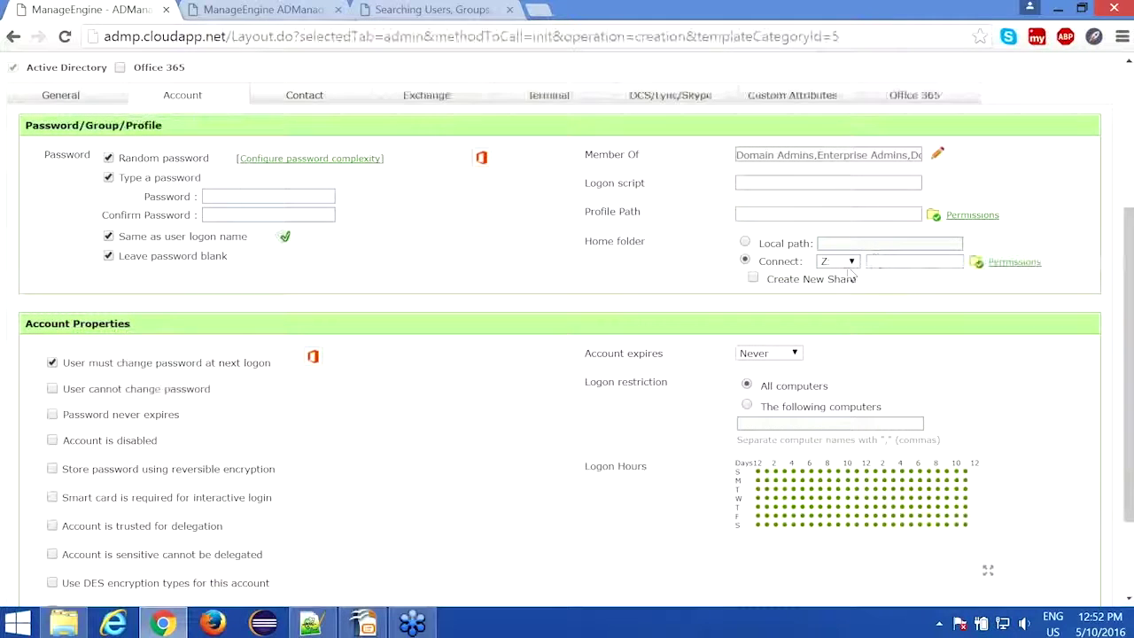
click(745, 242)
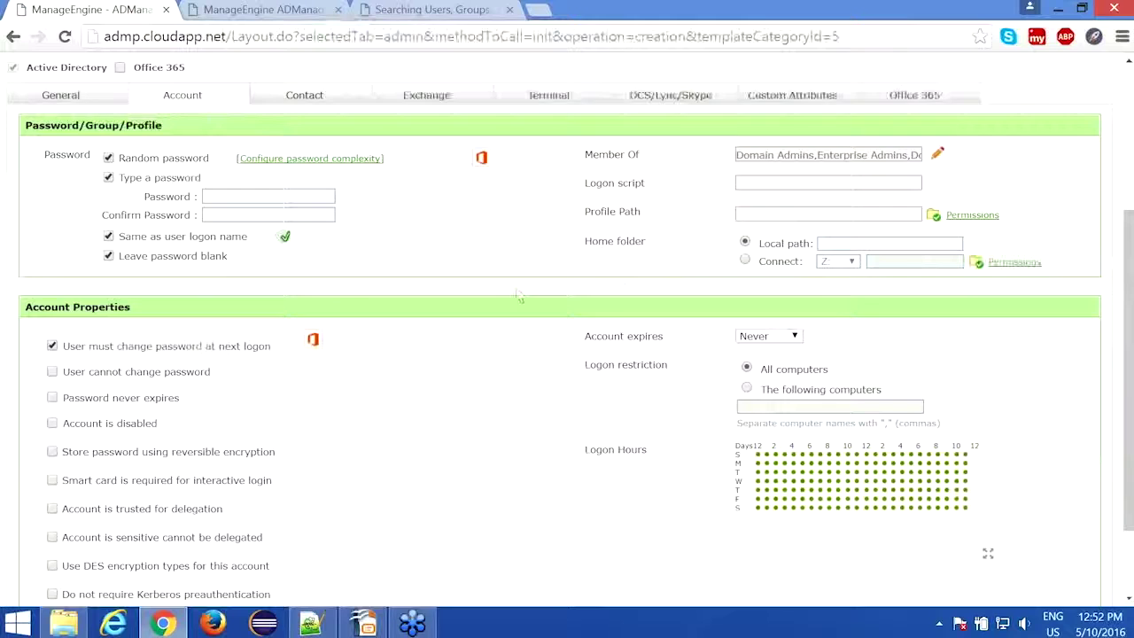
scroll(519, 296, up, 1)
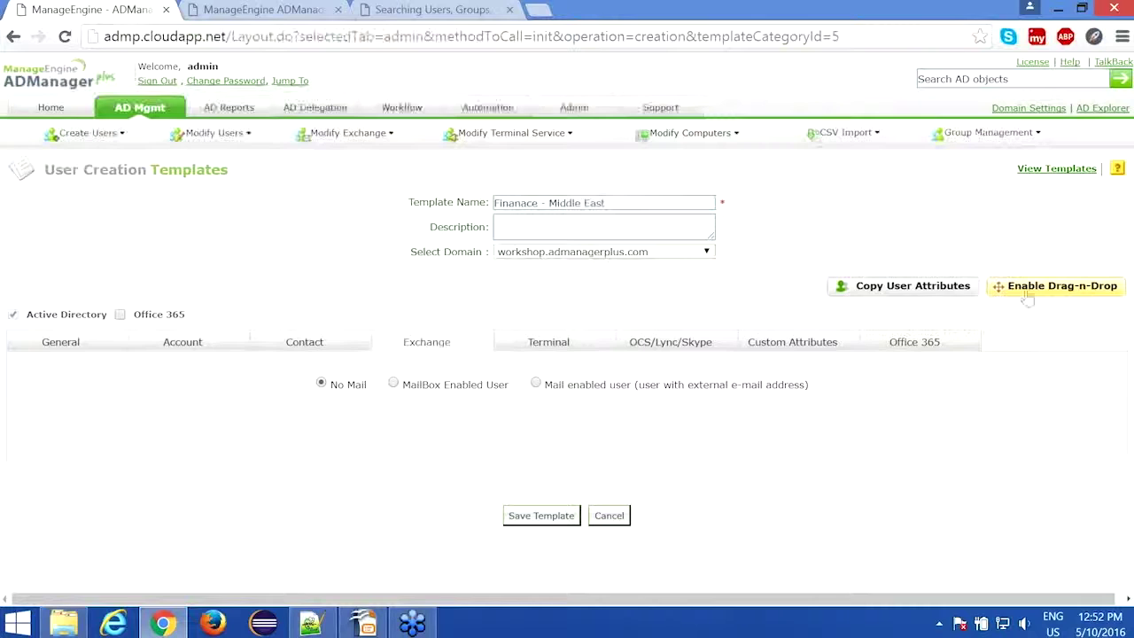
Step: Enable drag-and-drop layout editing and delete the Exchange tab from the template
click(1028, 288)
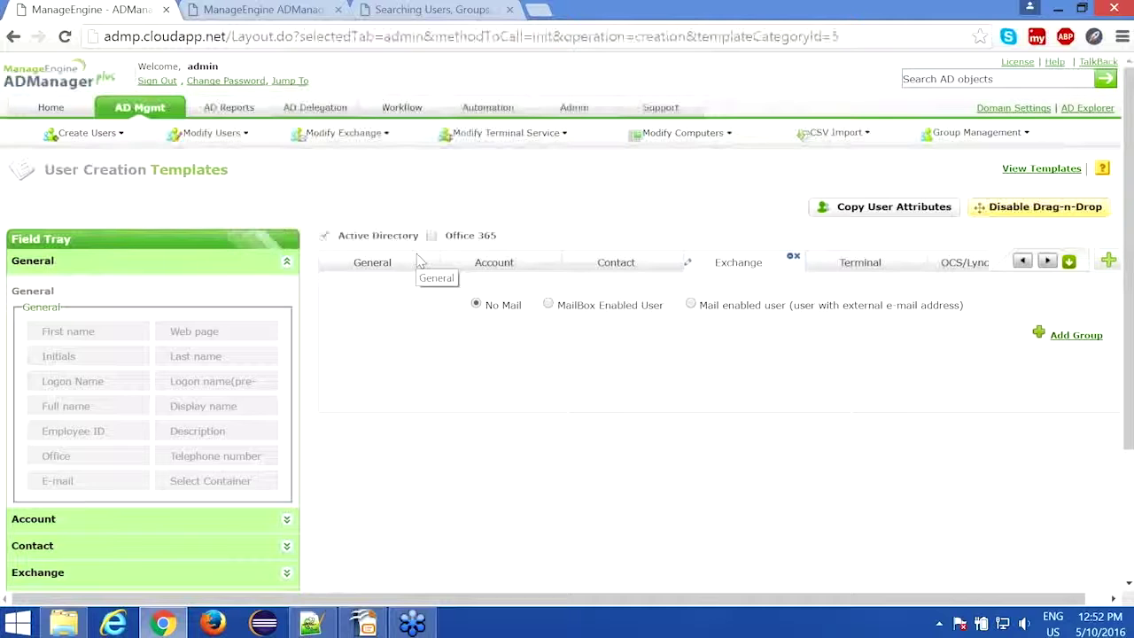
click(376, 272)
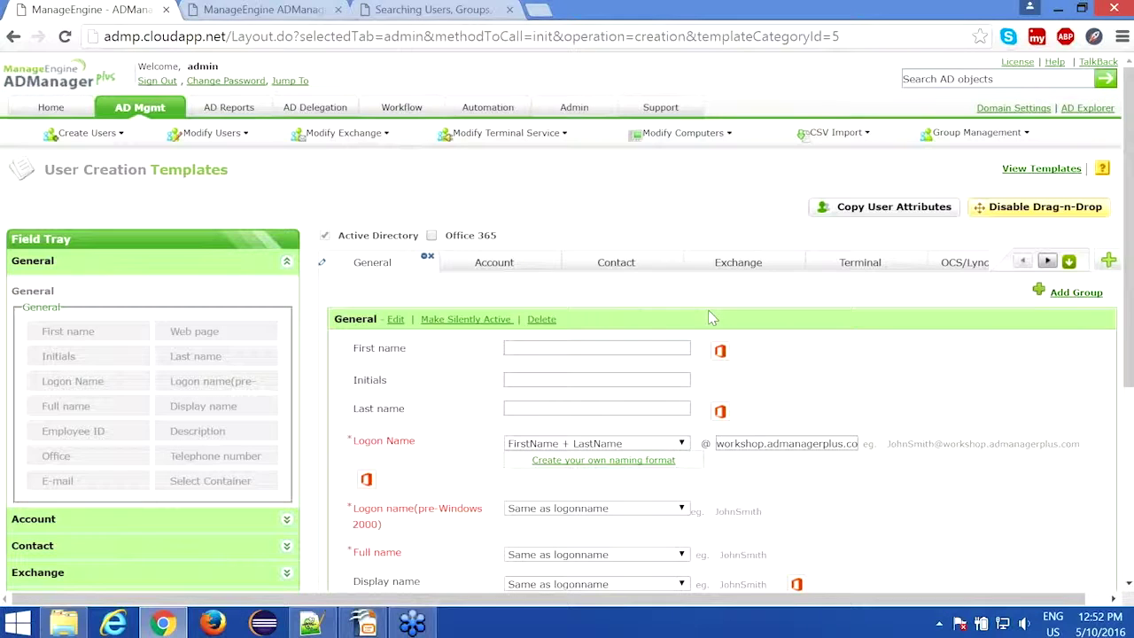
scroll(346, 337, down, 1)
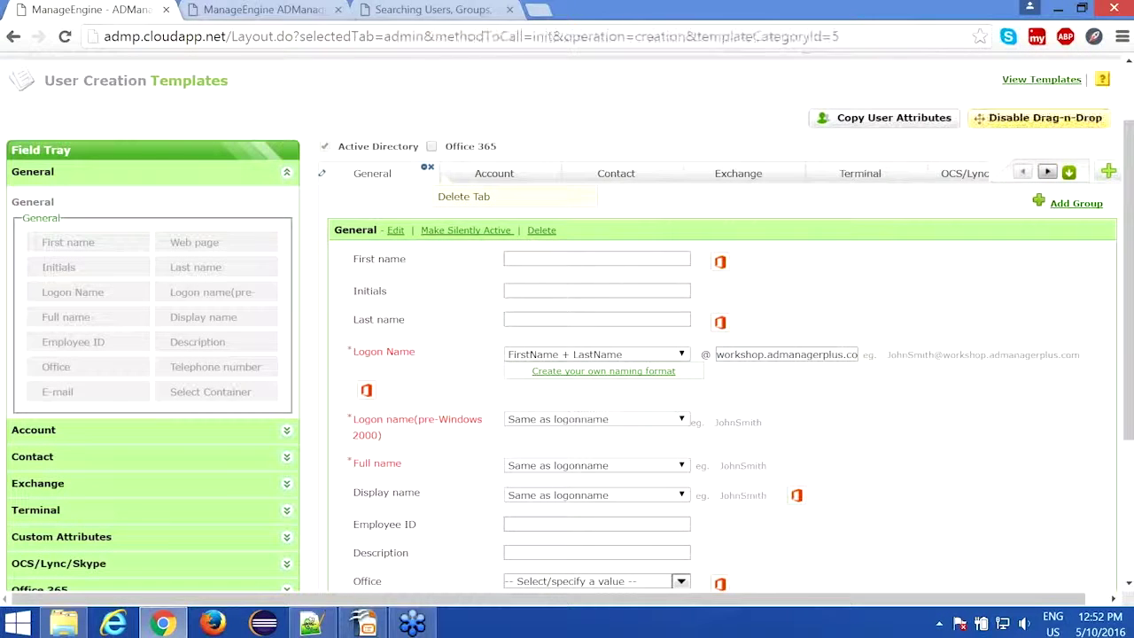
click(713, 181)
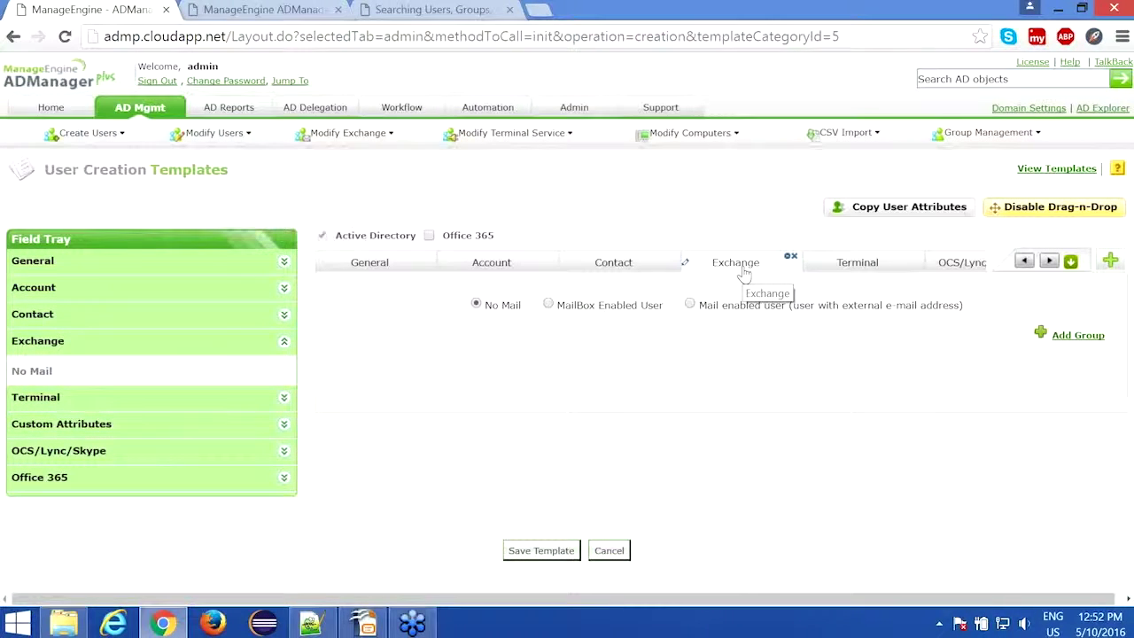
click(791, 258)
click(542, 377)
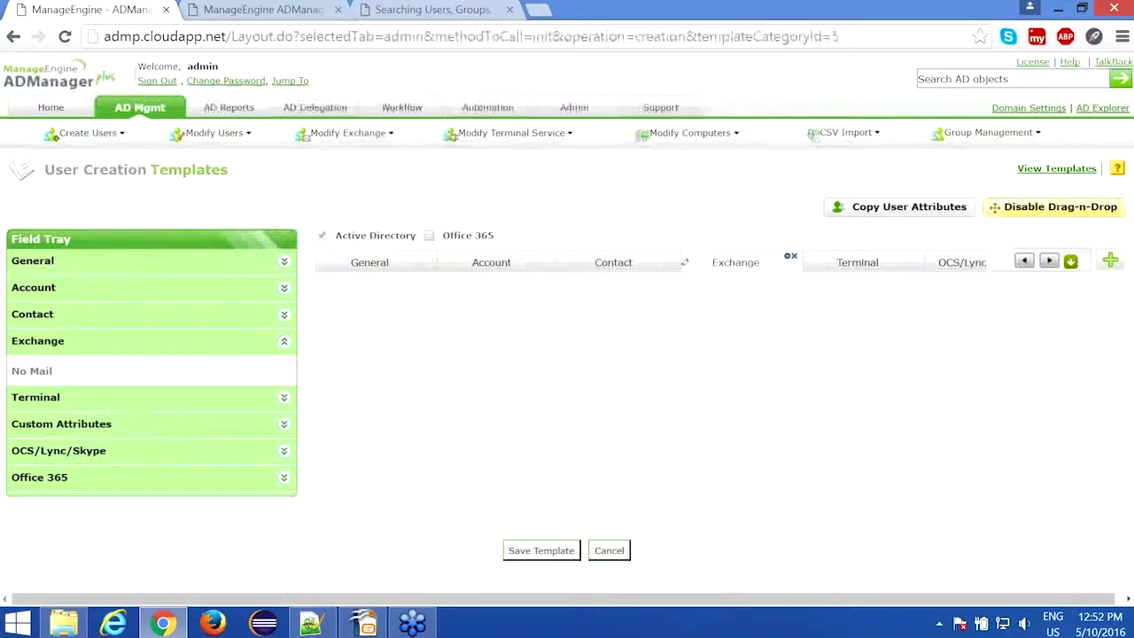
click(480, 263)
scroll(719, 315, down, 4)
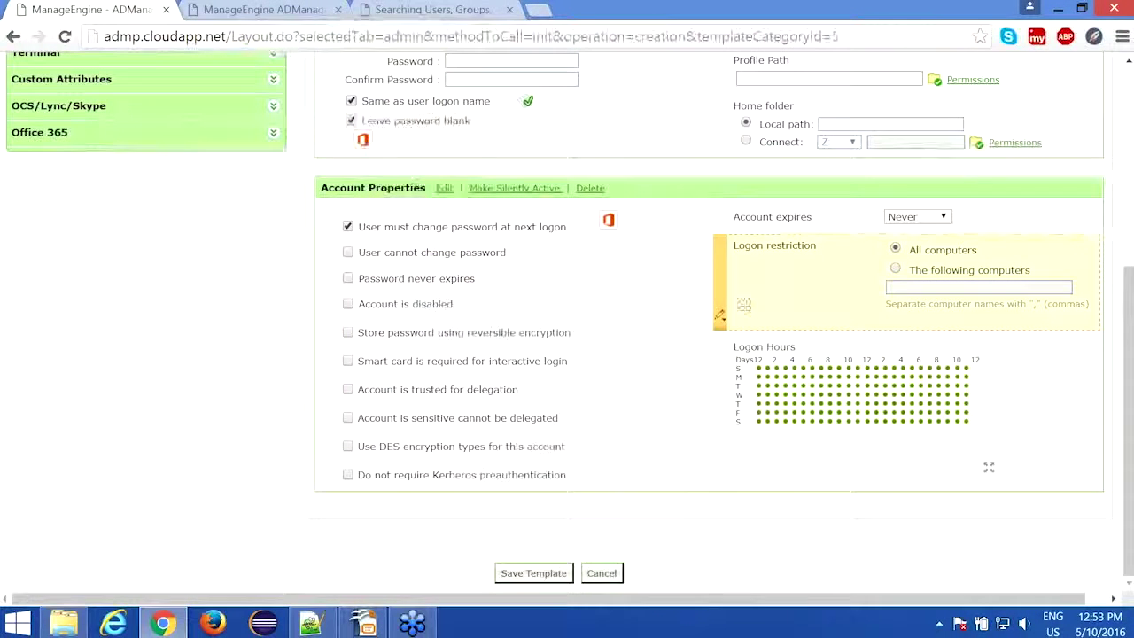
Step: Delete the Logon restriction and Logon Hours fields from Account Properties, confirming each
click(719, 316)
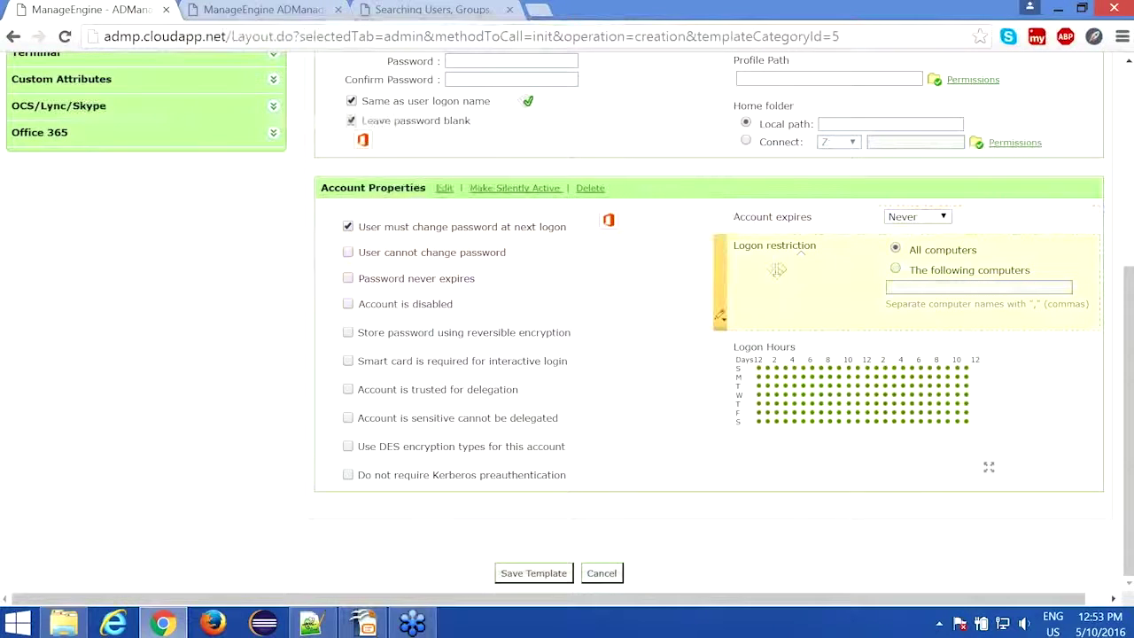
click(720, 316)
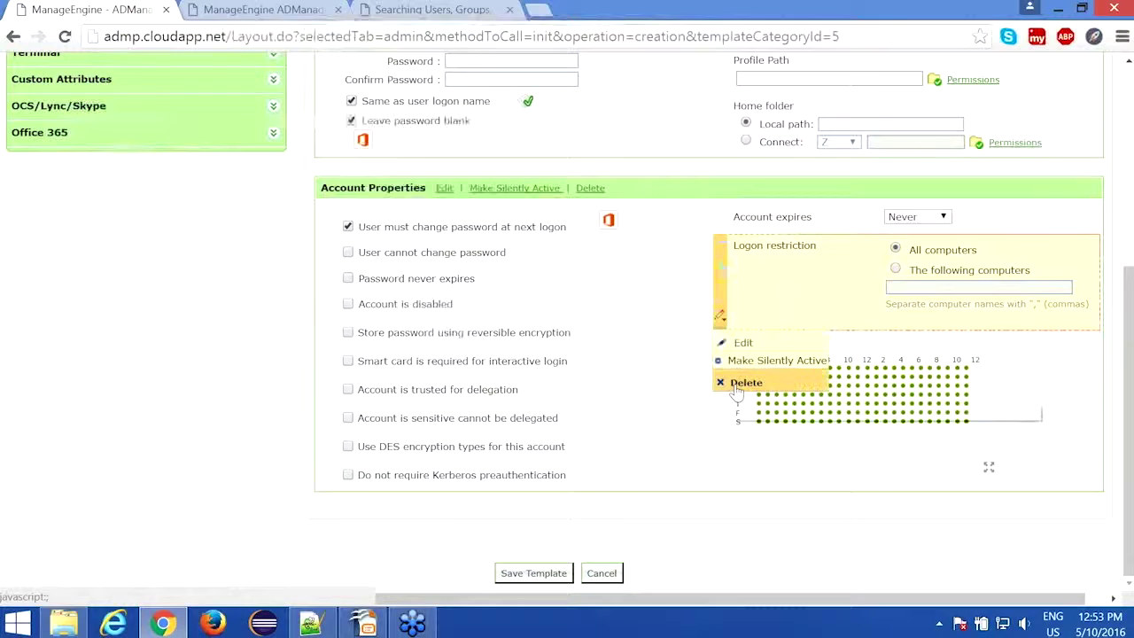
click(739, 383)
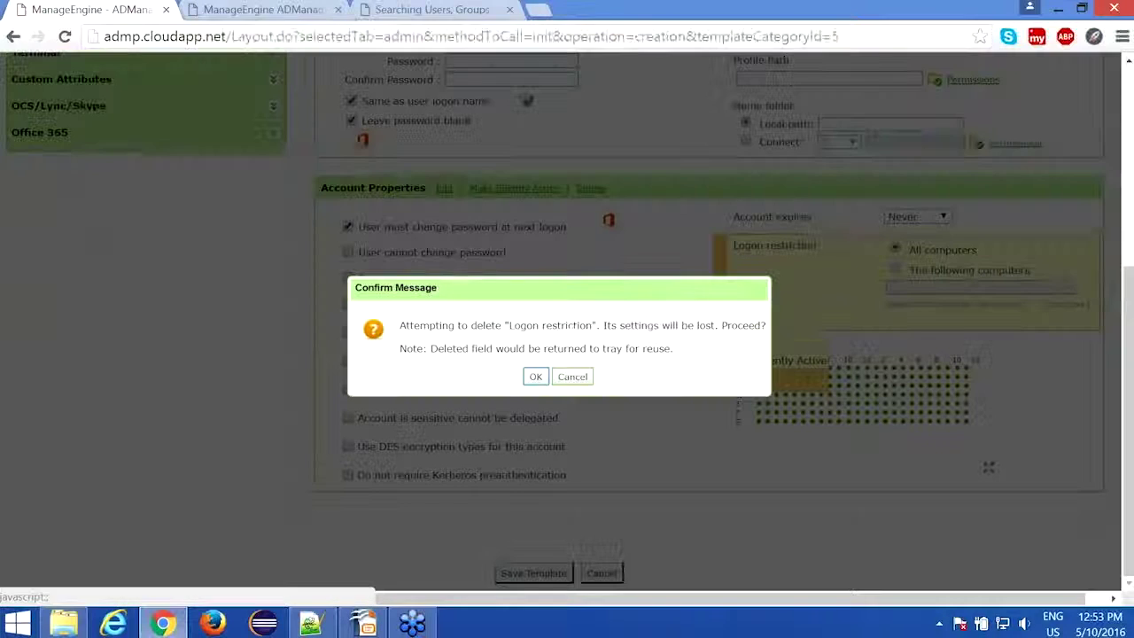
click(535, 376)
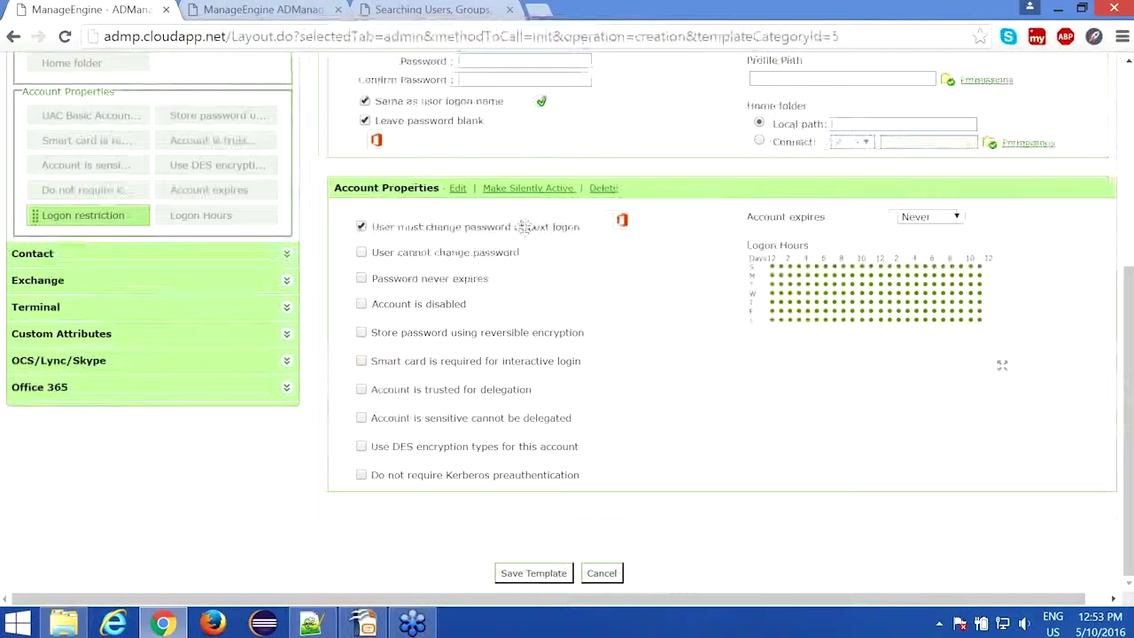
click(733, 359)
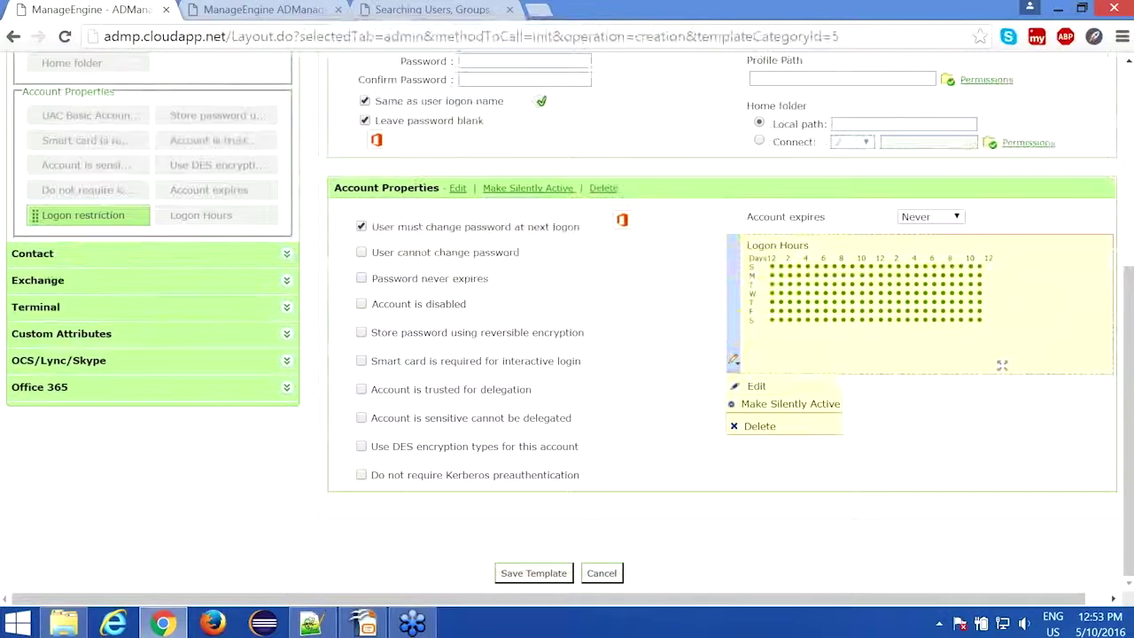
click(753, 427)
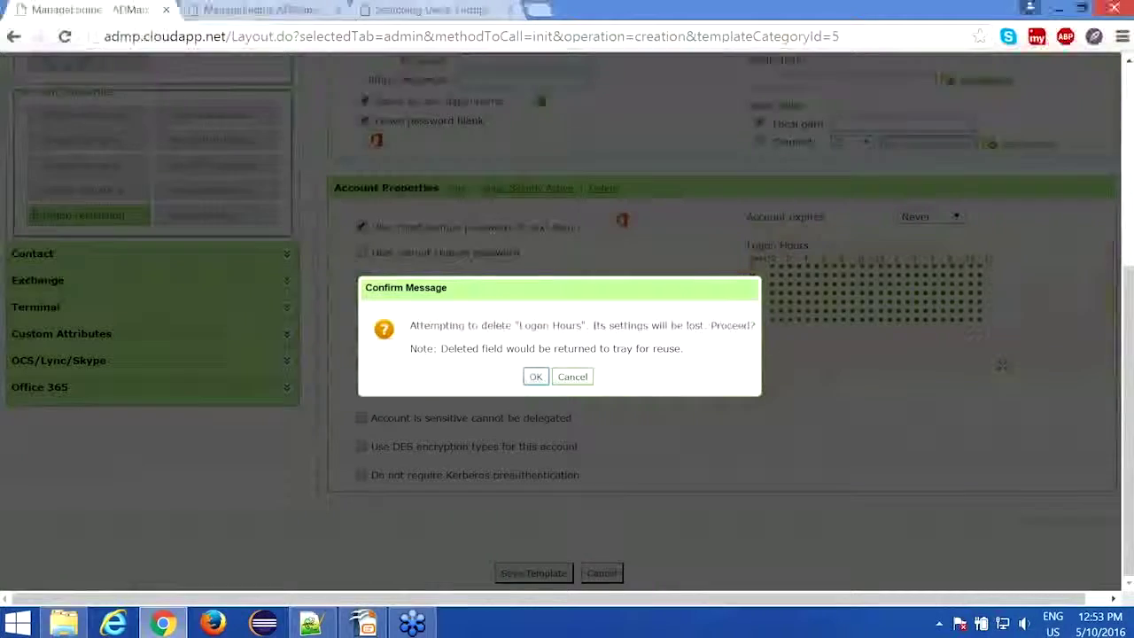
click(535, 379)
scroll(567, 319, up, 3)
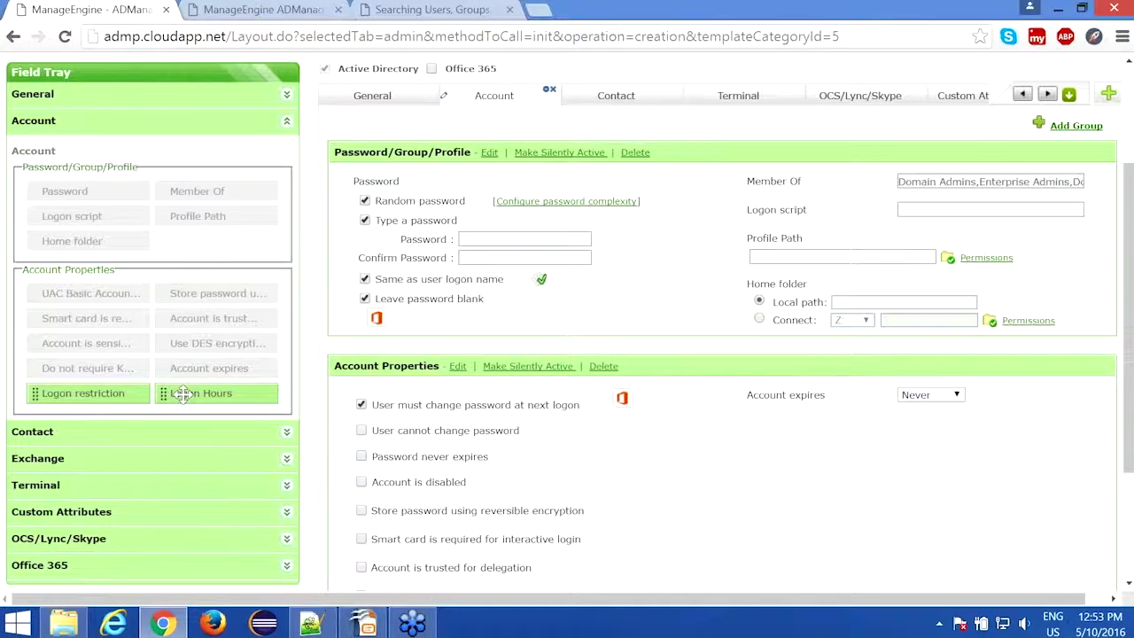
scroll(182, 395, up, 1)
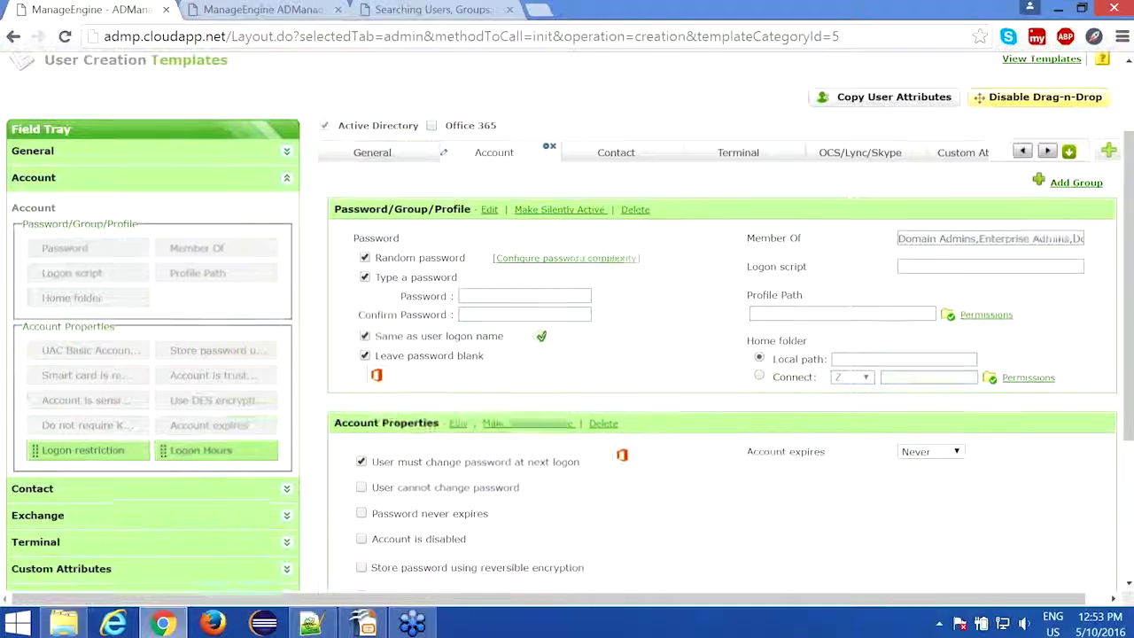
scroll(182, 395, up, 1)
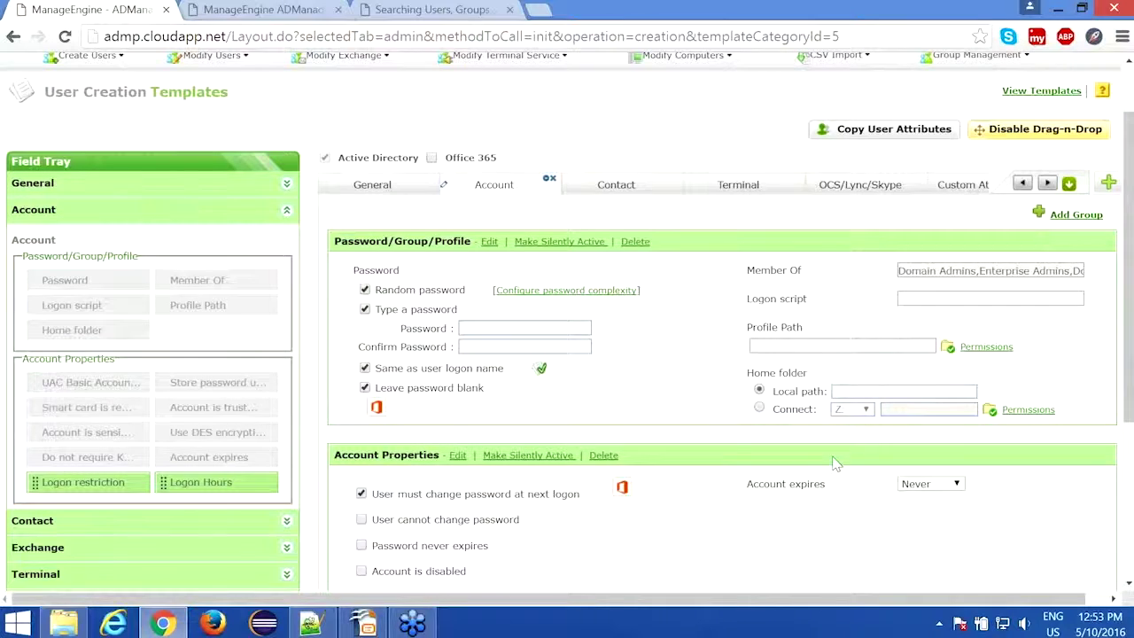
Step: Show the General fields and cancel out of the Description field's settings unchanged
click(372, 185)
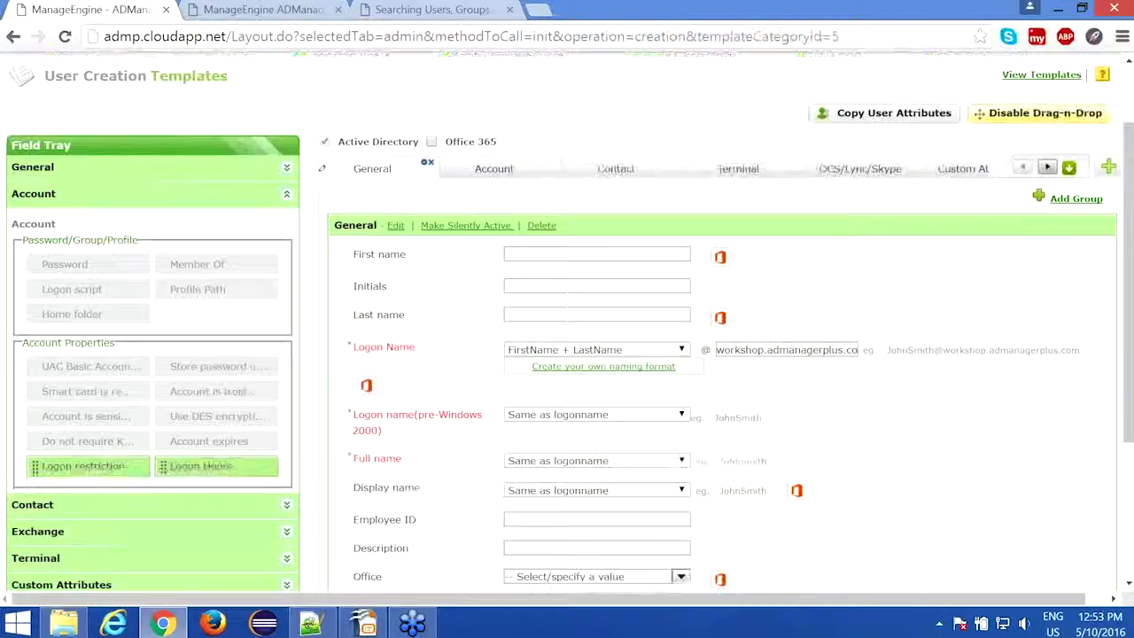
scroll(567, 355, down, 2)
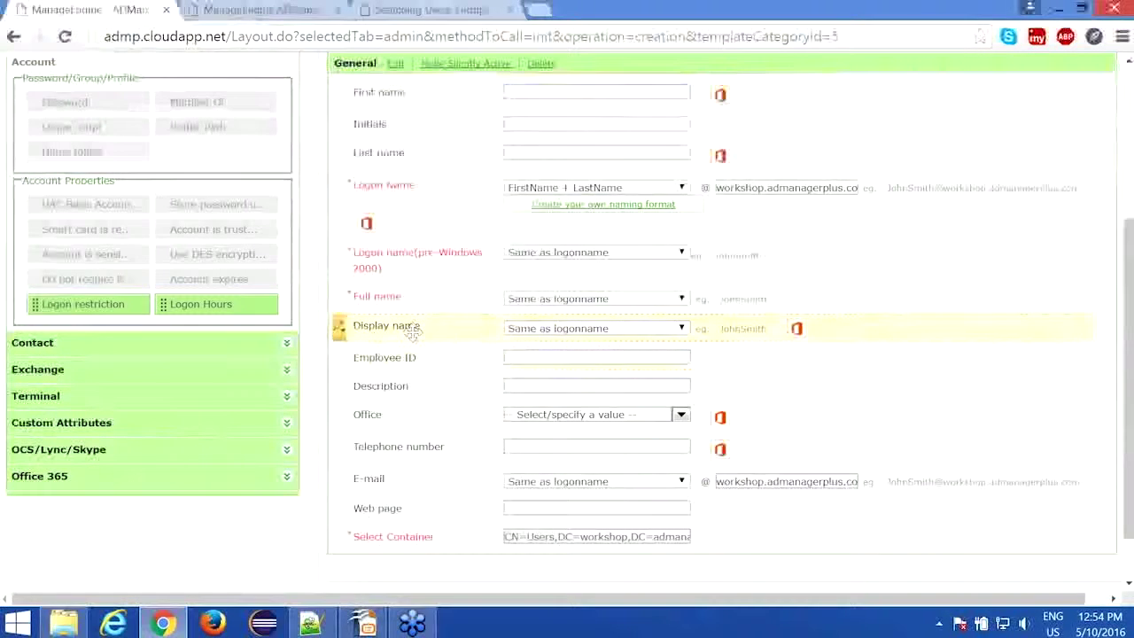
scroll(413, 329, up, 2)
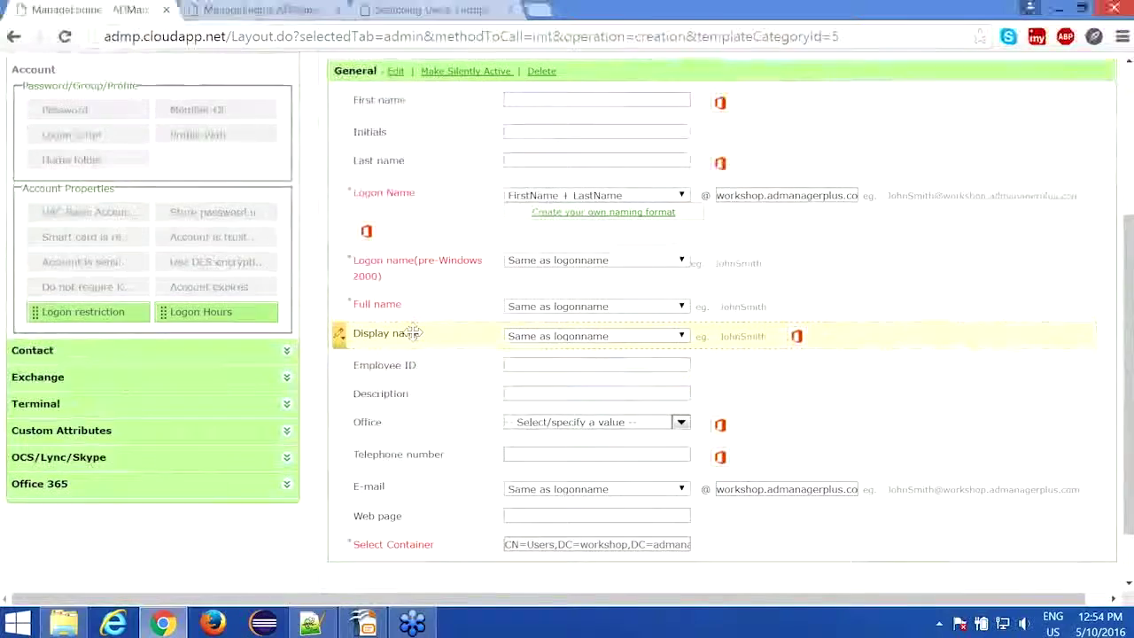
scroll(342, 310, down, 2)
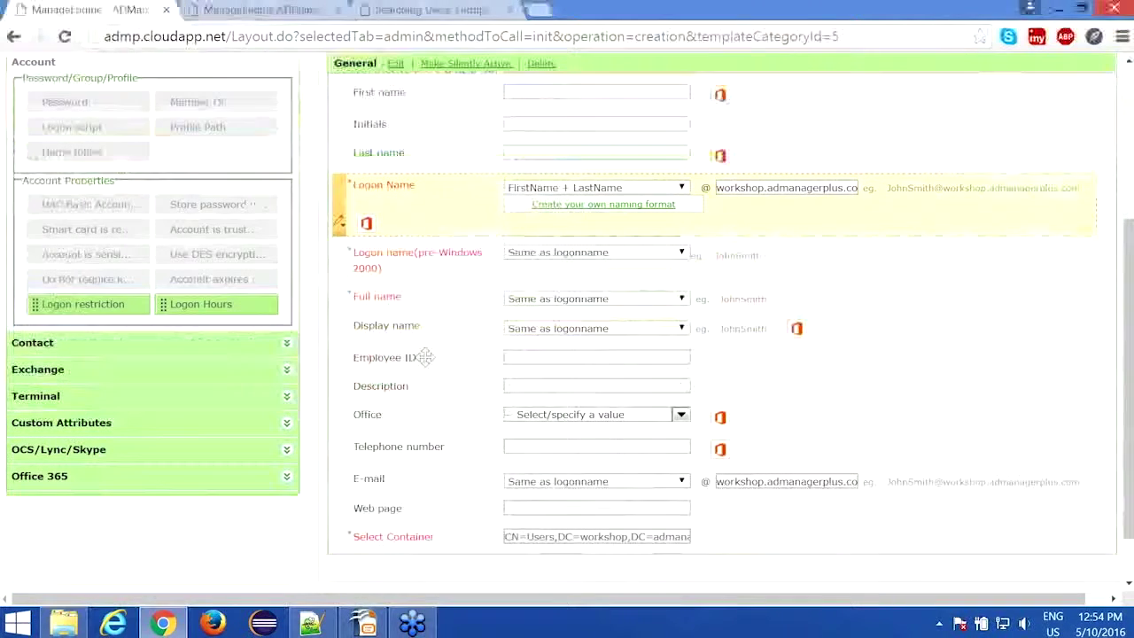
mouse_move(340, 385)
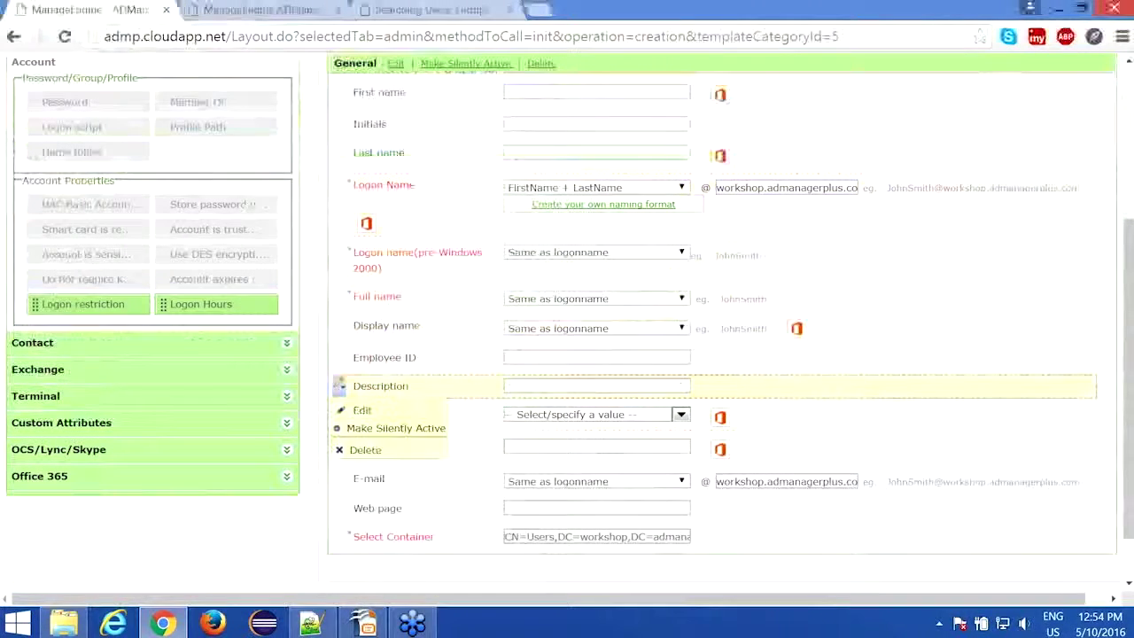
click(350, 411)
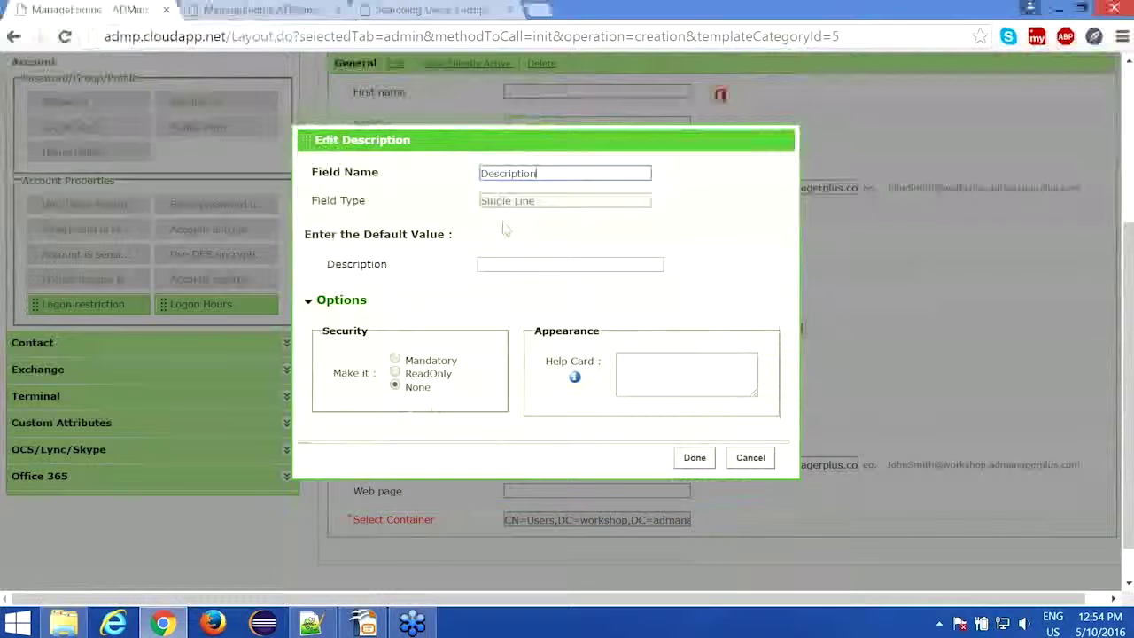
click(750, 458)
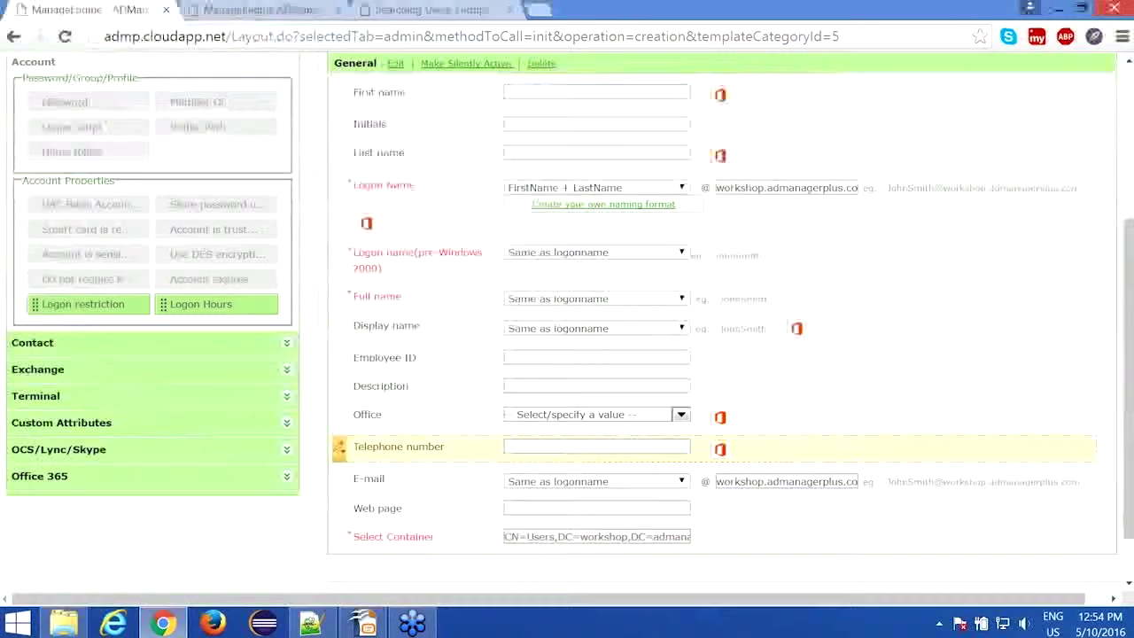
Step: In the Display name settings, keep Same as logonname and toggle Security between Mandatory and Read-only
mouse_move(345, 328)
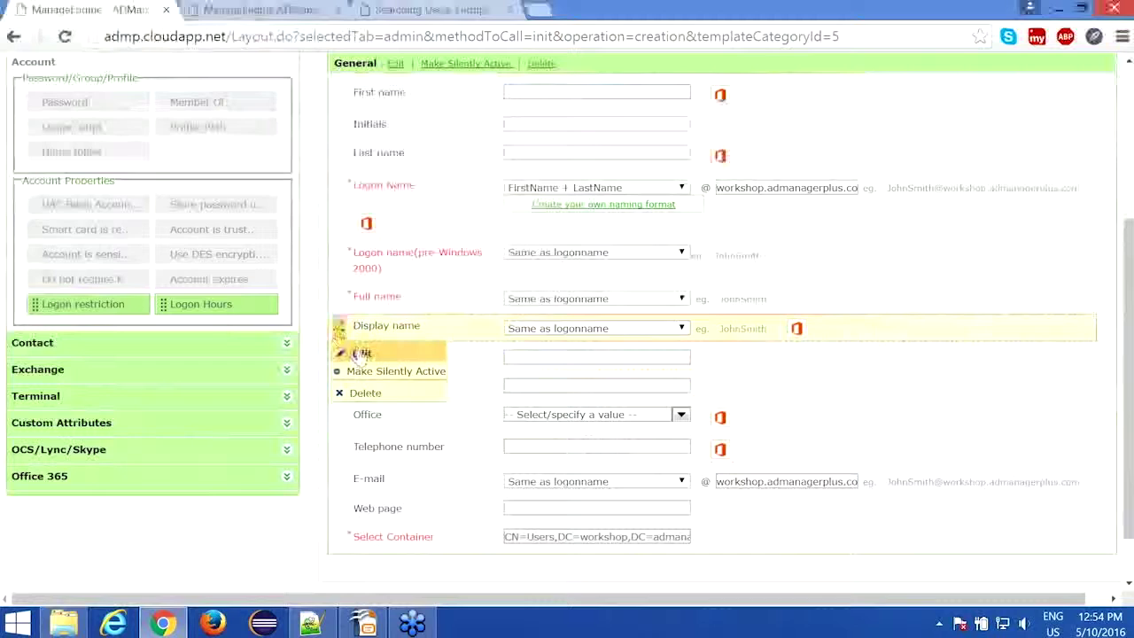
click(352, 352)
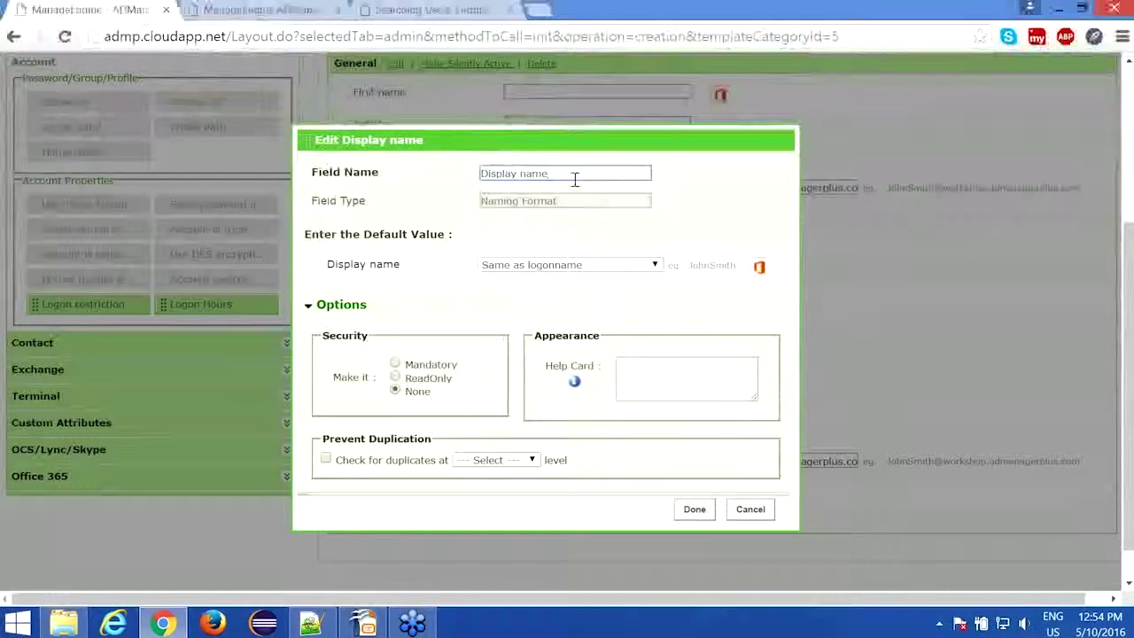
click(583, 266)
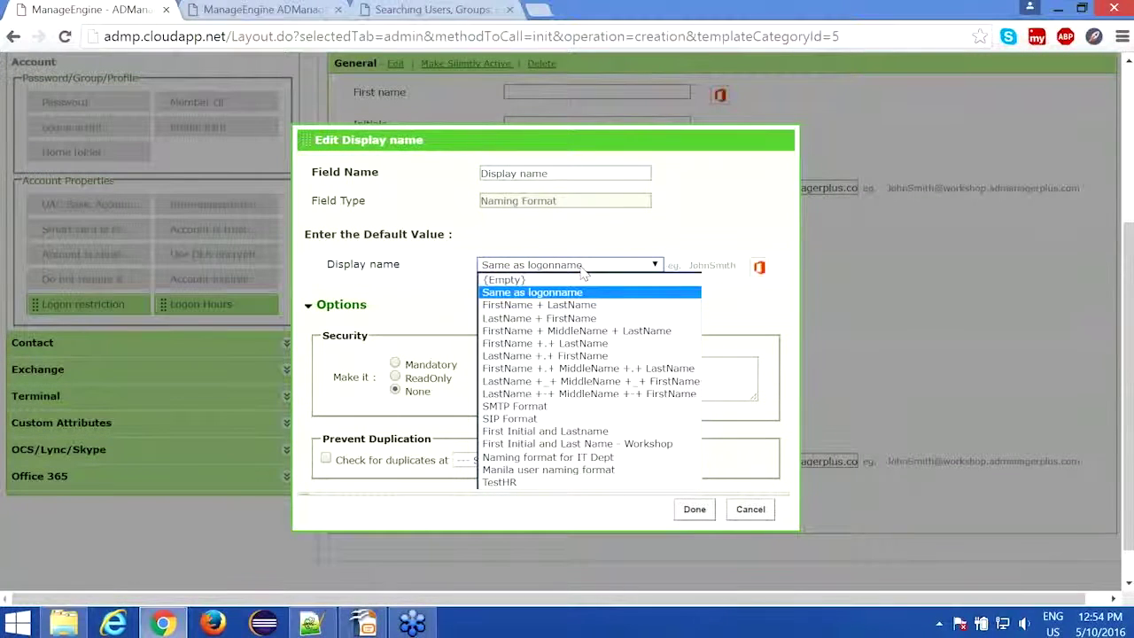
click(582, 269)
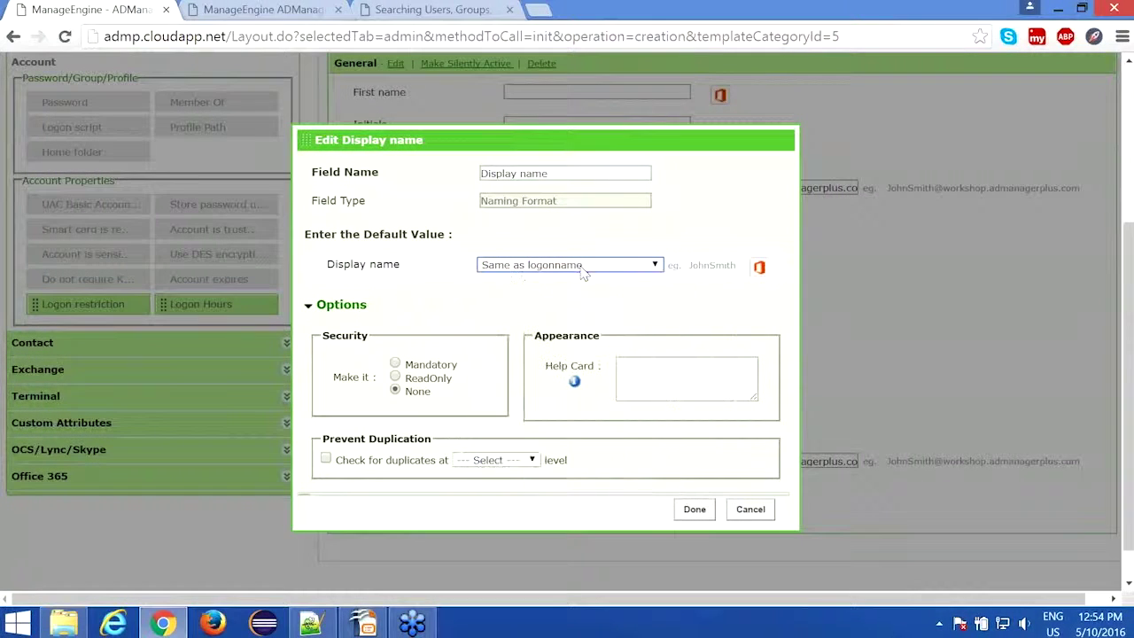
scroll(437, 230, down, 1)
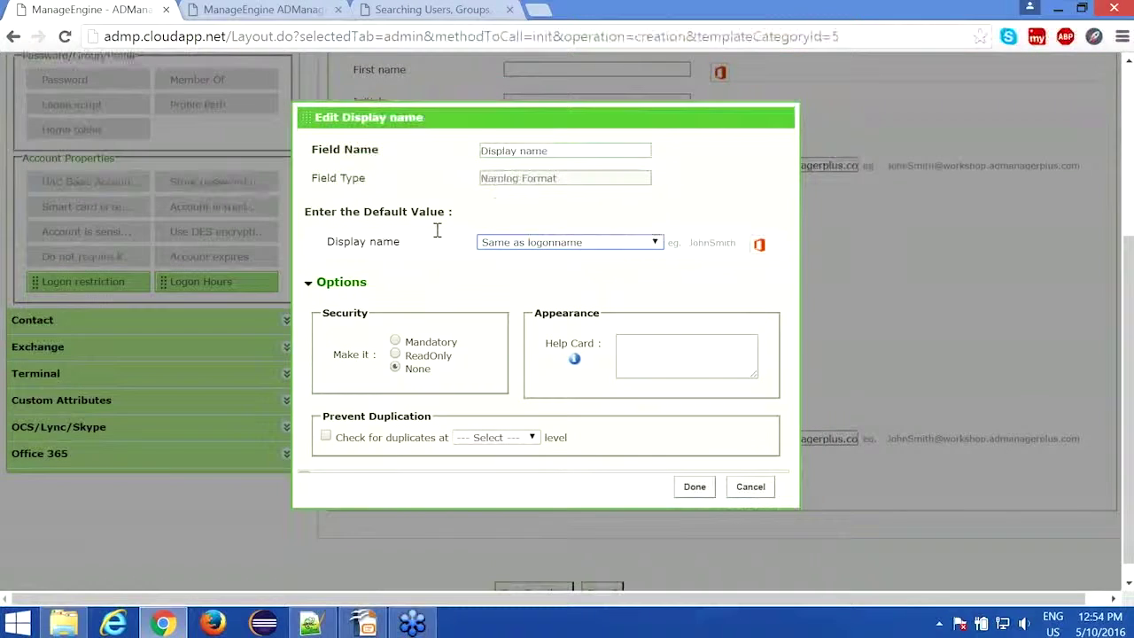
scroll(437, 230, down, 1)
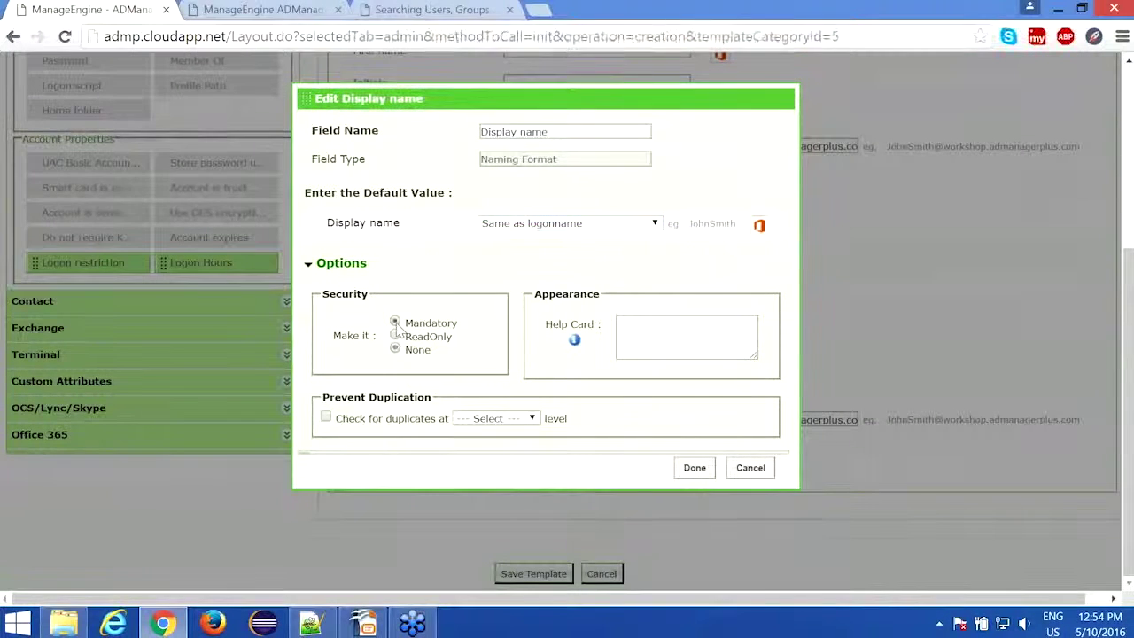
click(396, 324)
click(396, 337)
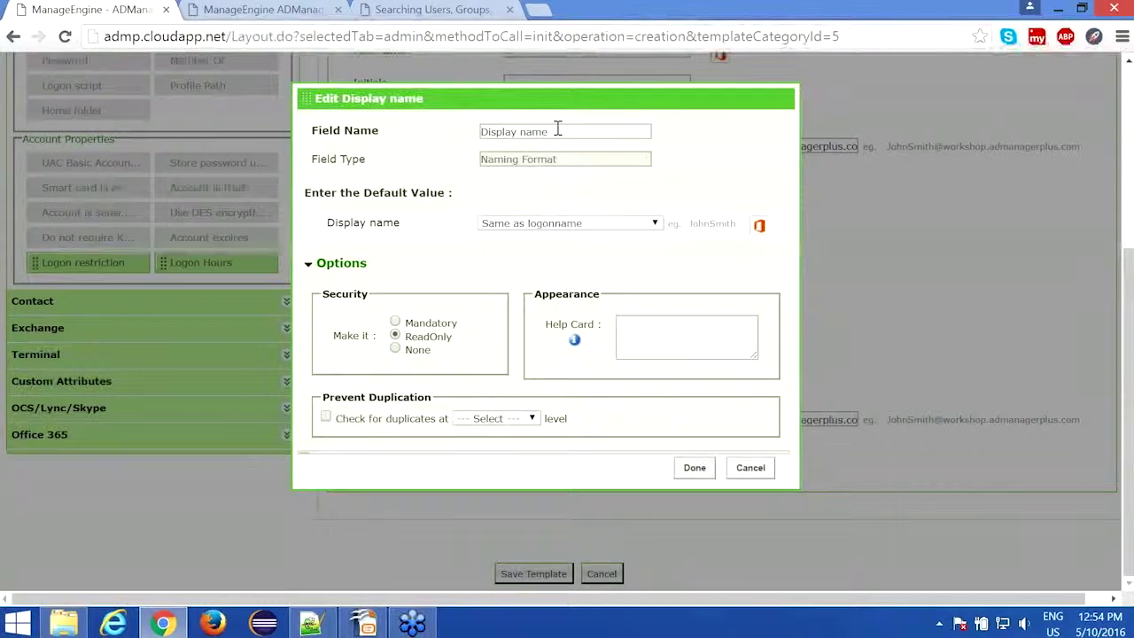
Step: Settle on Same as logonname, set Security to Mandatory, and add help text 'Type your display name'
click(571, 225)
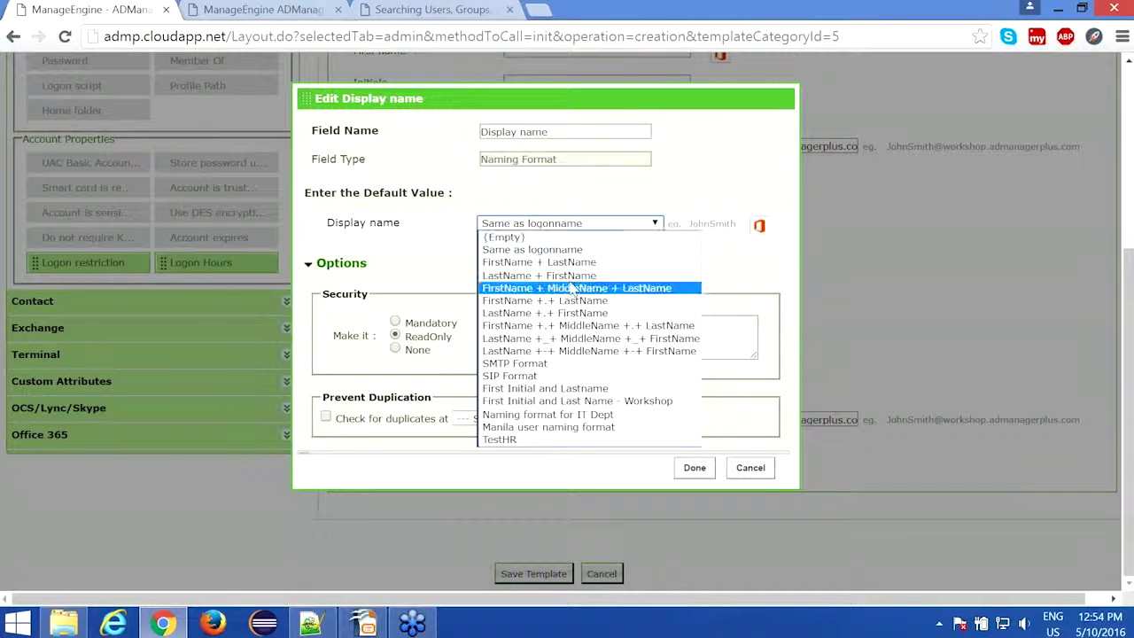
click(572, 275)
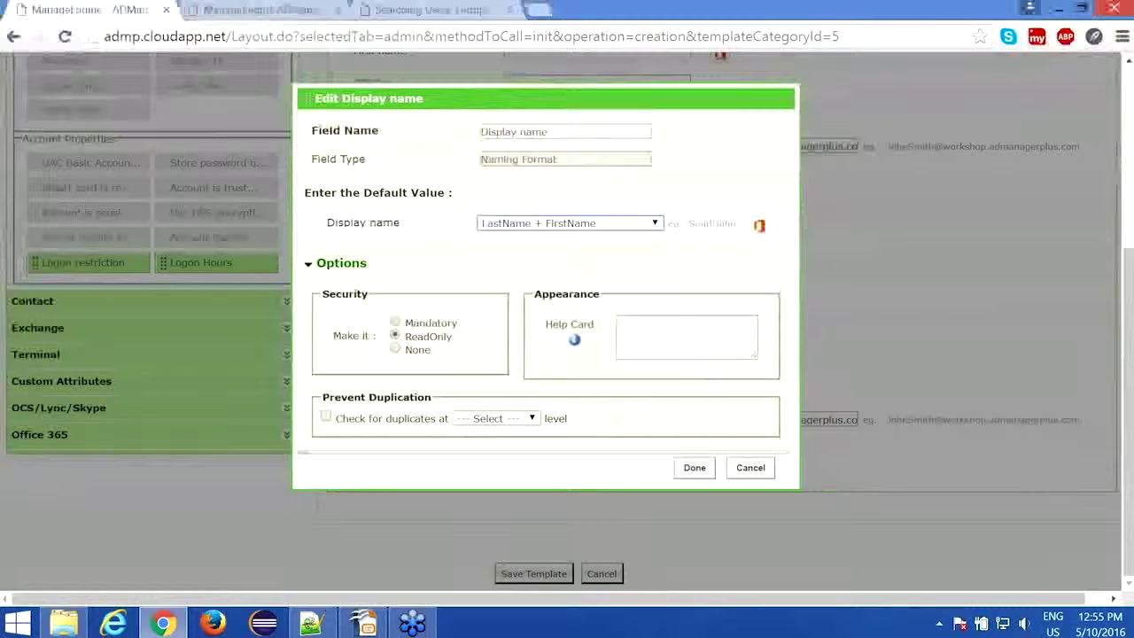
click(510, 227)
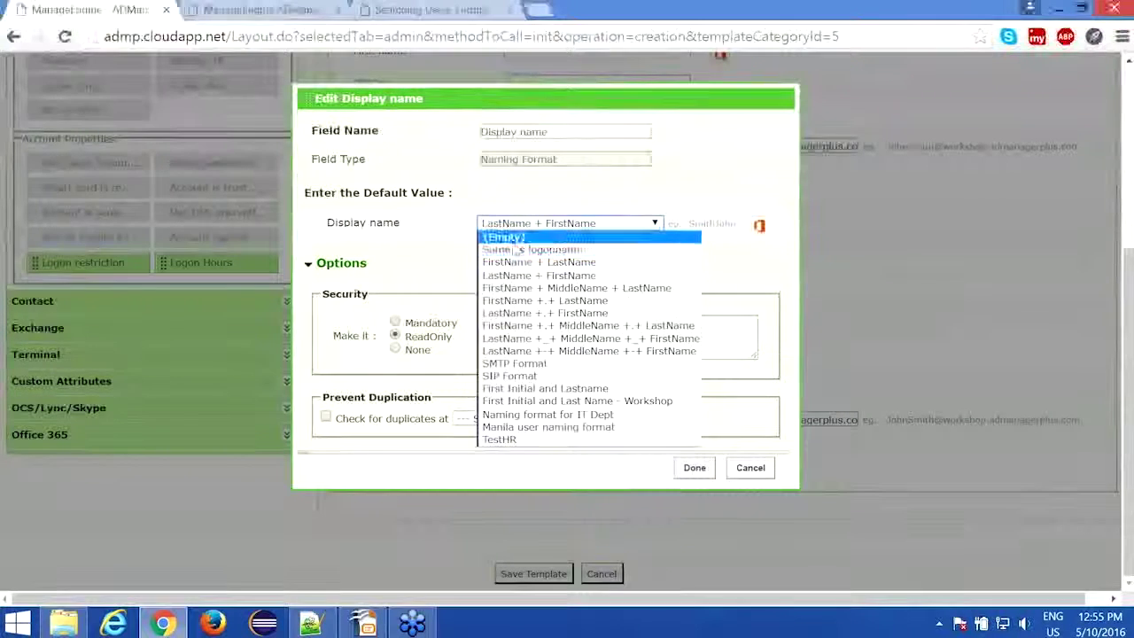
click(514, 250)
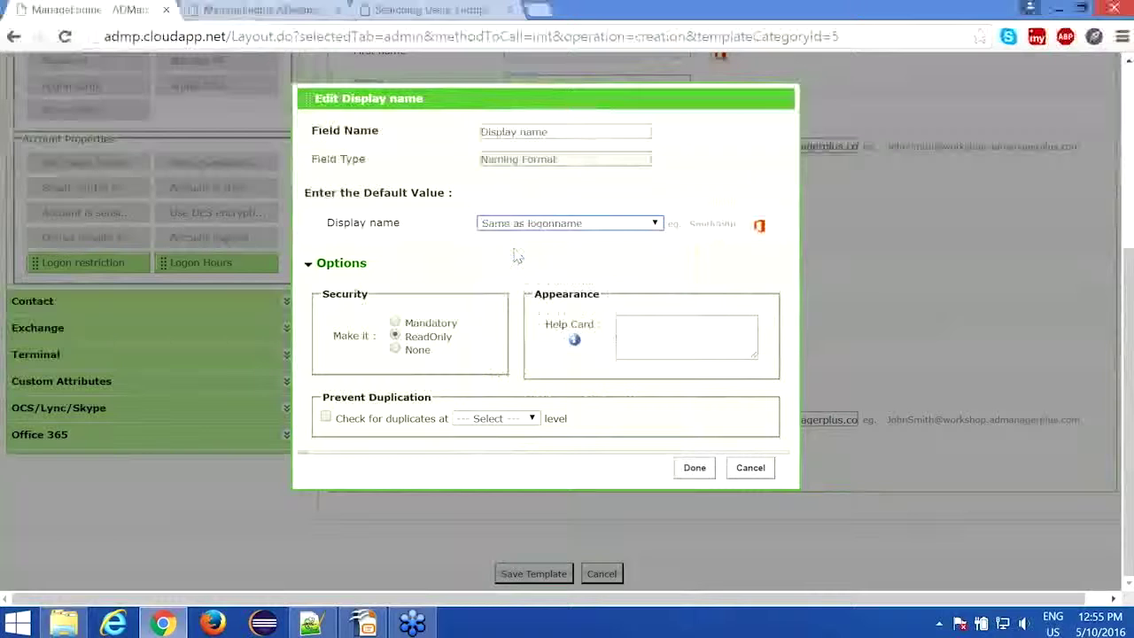
click(396, 324)
click(654, 341)
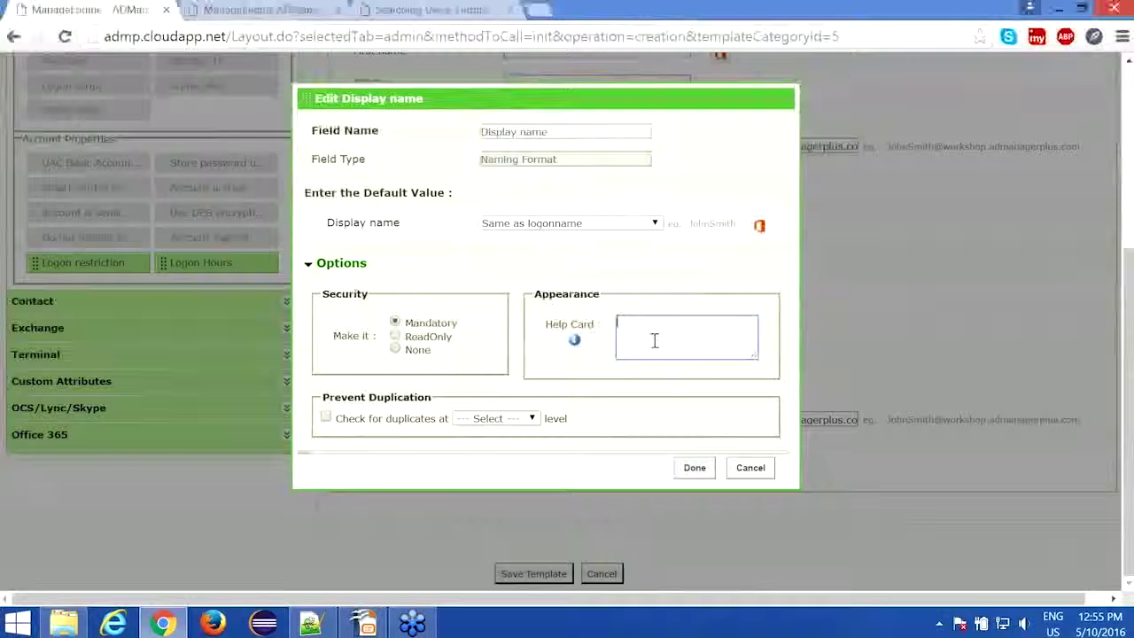
text(Type your d)
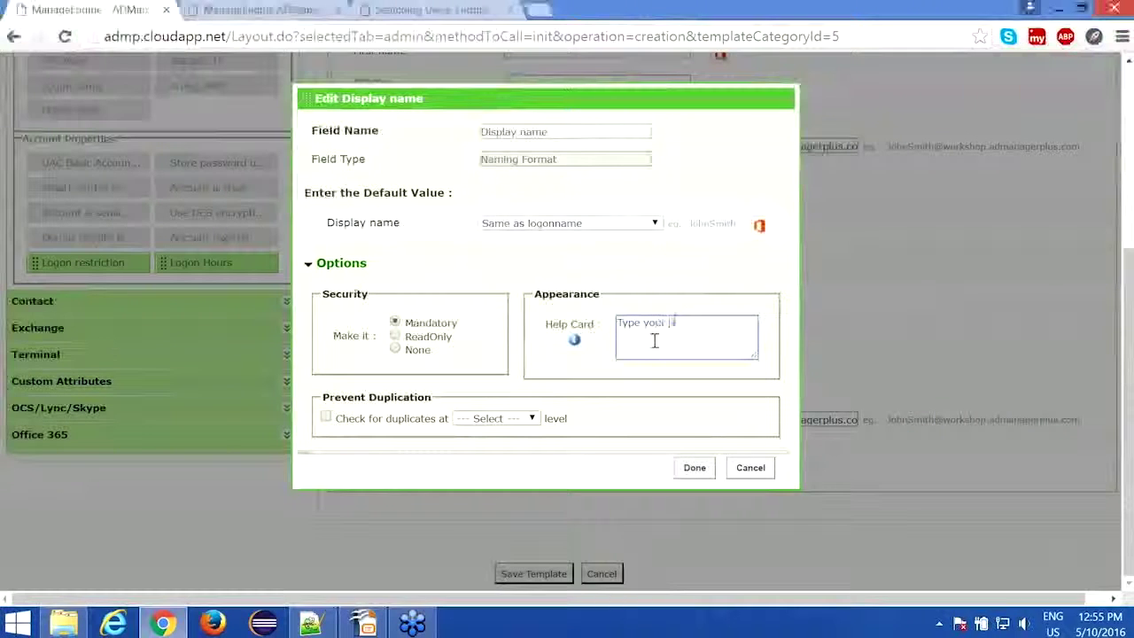
text(isplay name)
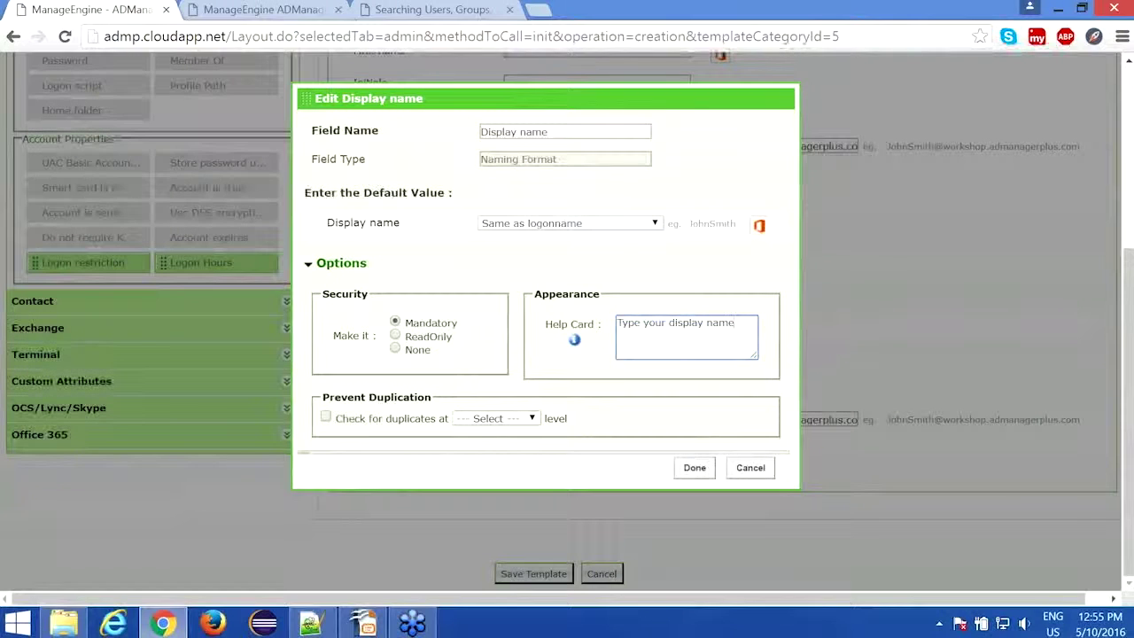
Step: Turn on duplicate checking for the display name at Domain level
click(326, 417)
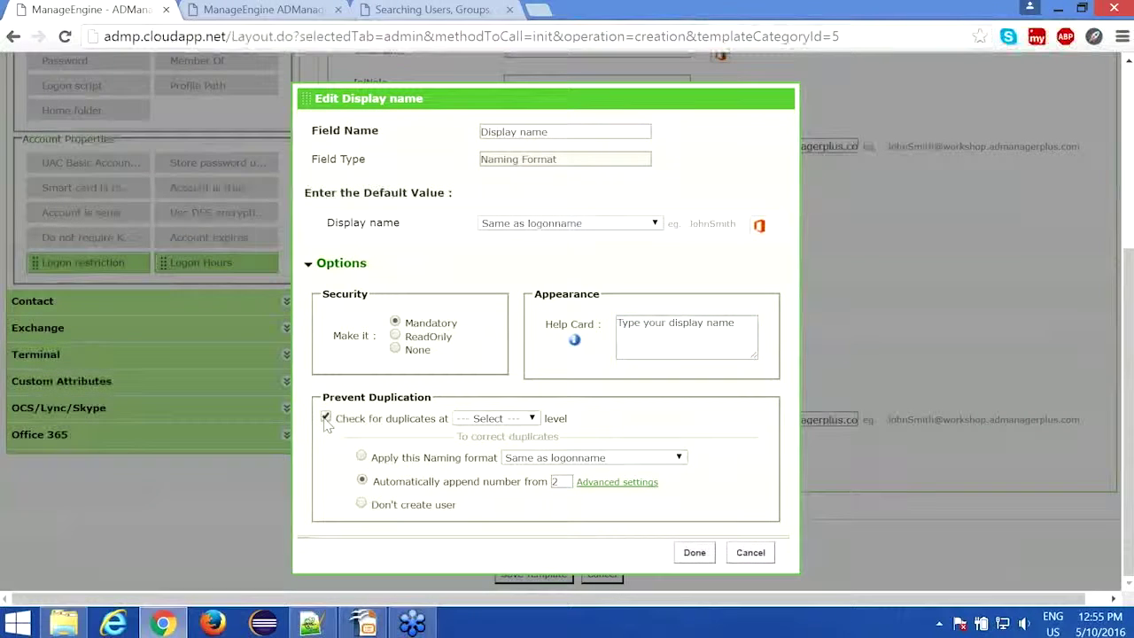
click(516, 419)
click(521, 446)
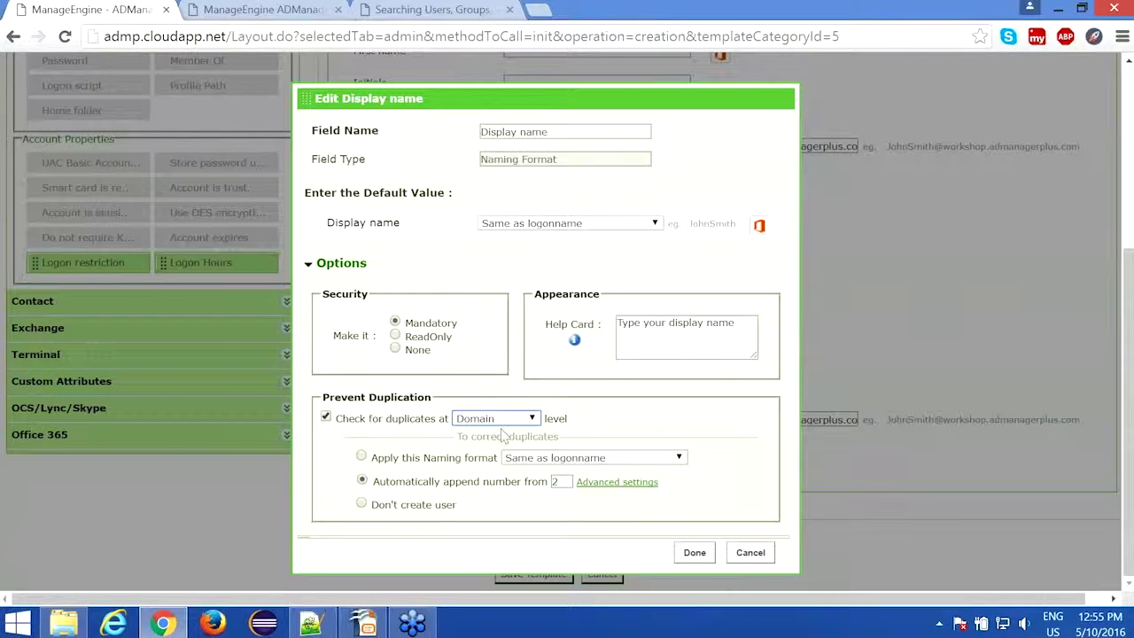
Step: Resolve duplicate display names by applying the LastName + FirstName naming format, and confirm
click(362, 457)
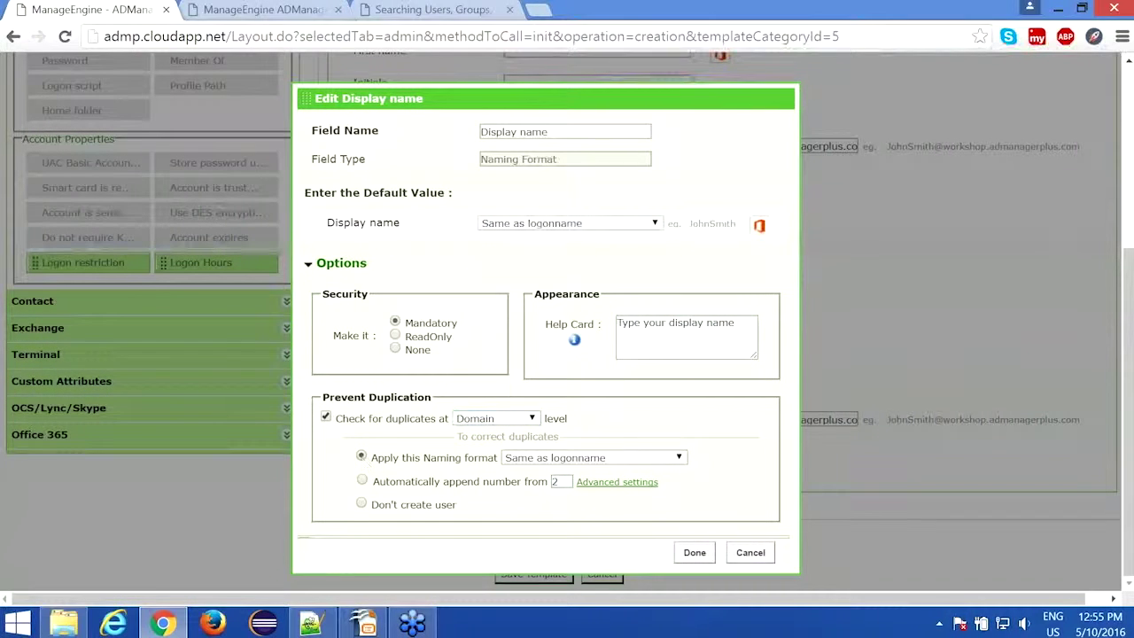
click(542, 459)
click(542, 467)
click(362, 481)
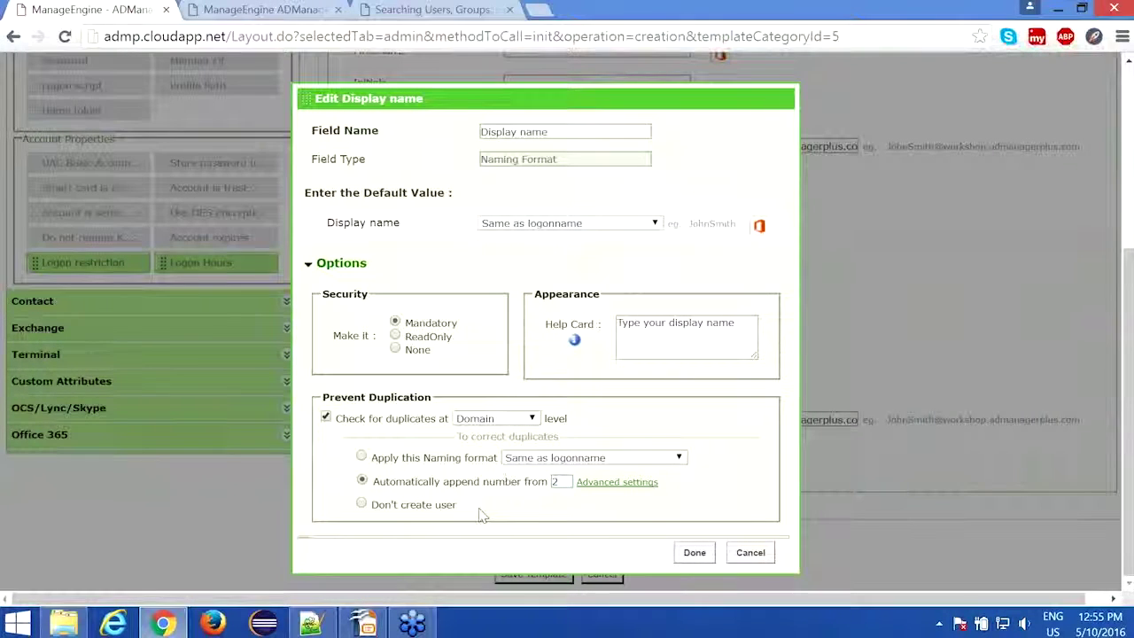
click(362, 506)
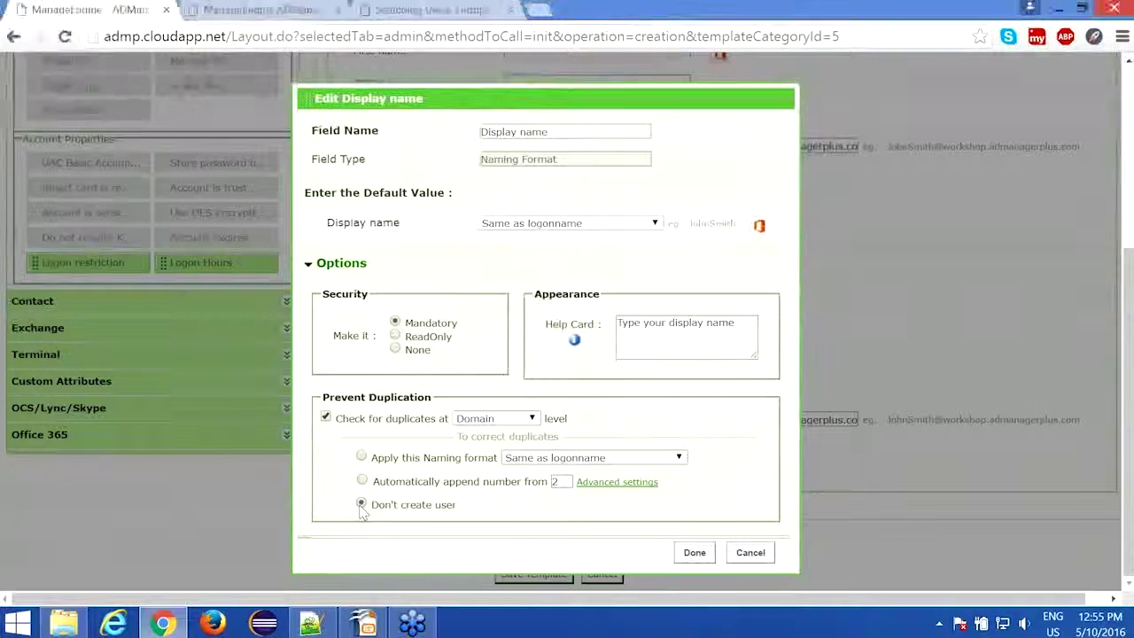
click(362, 457)
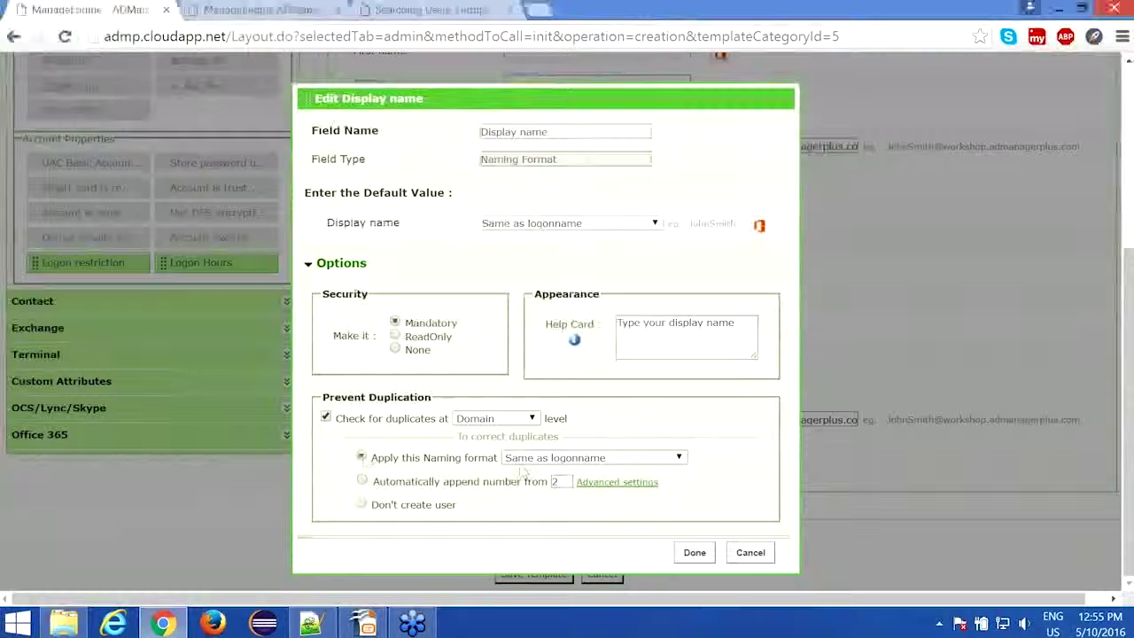
click(557, 458)
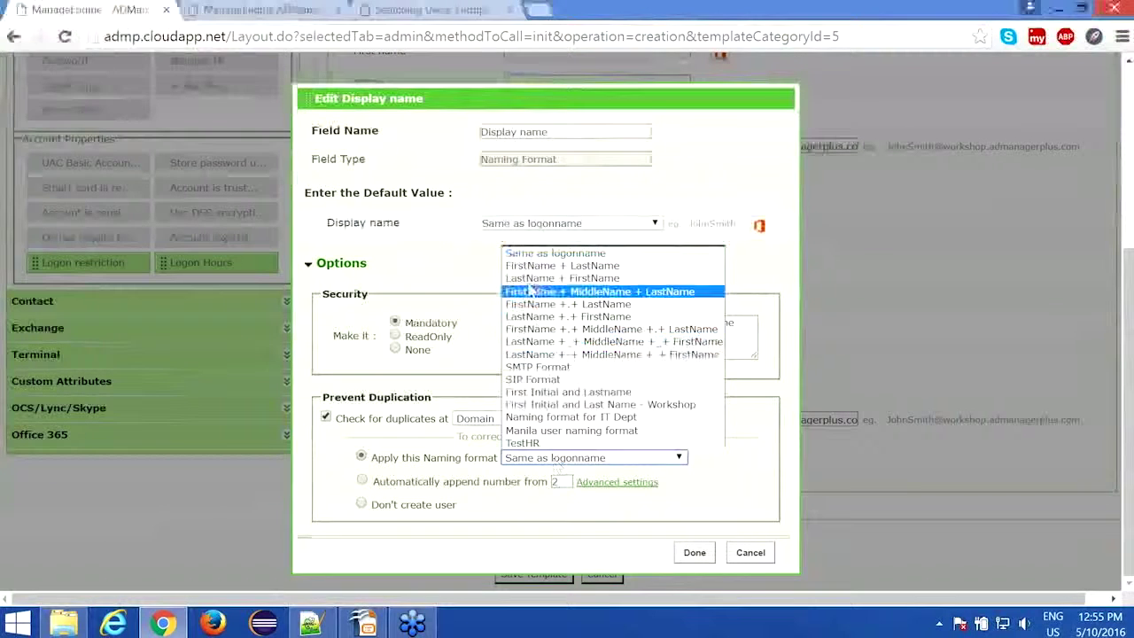
click(562, 277)
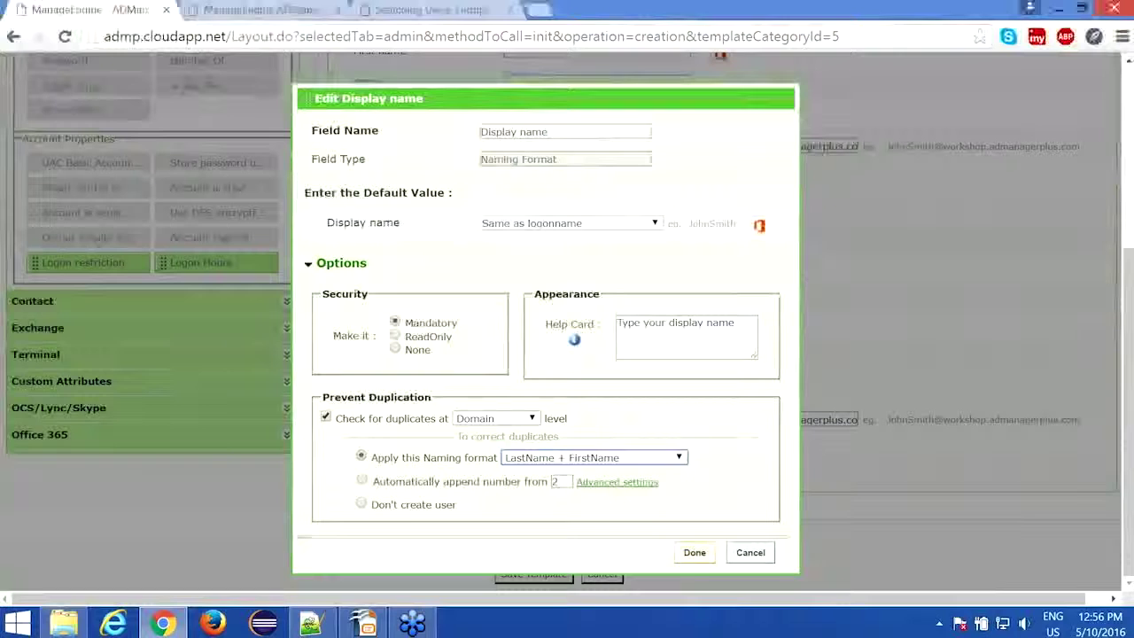
click(695, 553)
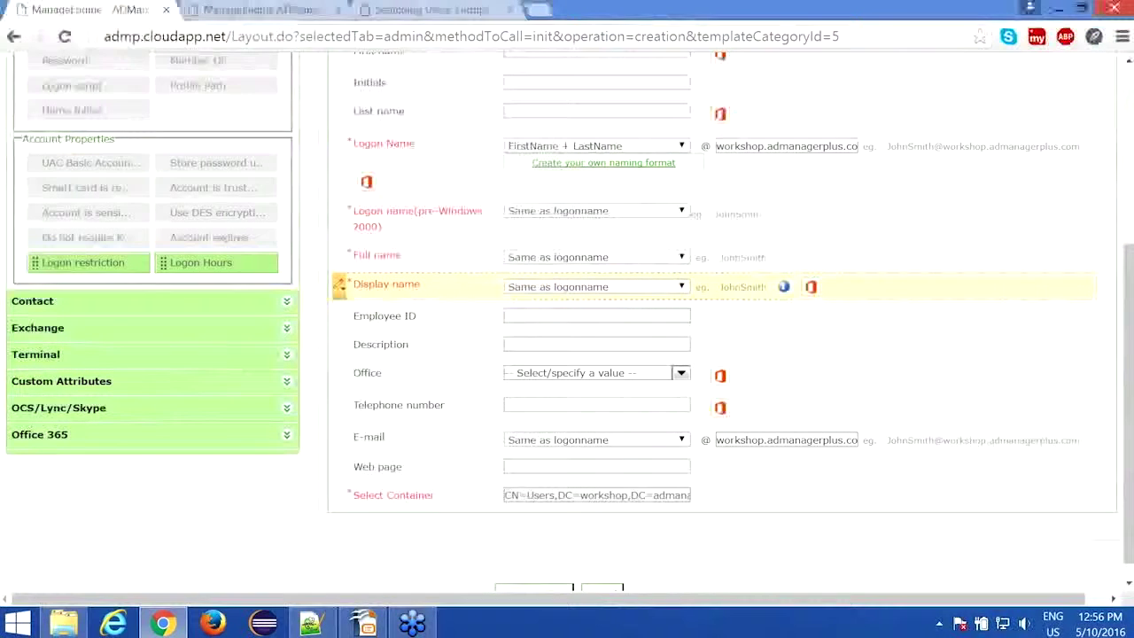
Step: Save the 'Finanace - Middle East' user creation template from the bottom of the form
scroll(567, 323, up, 1)
scroll(567, 322, up, 3)
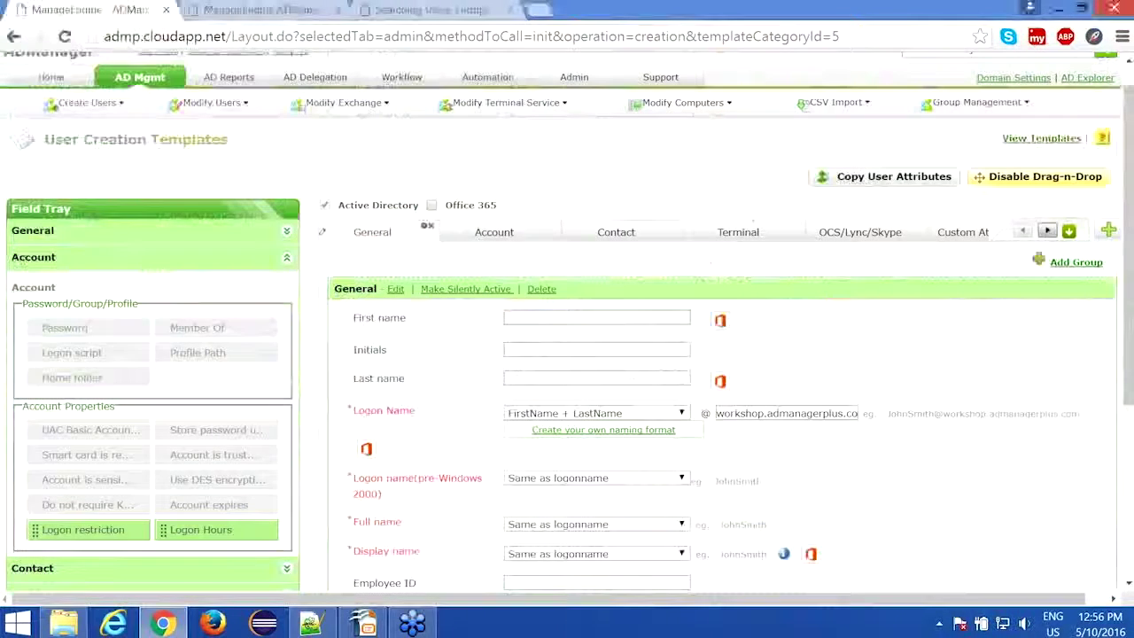
scroll(567, 323, down, 1)
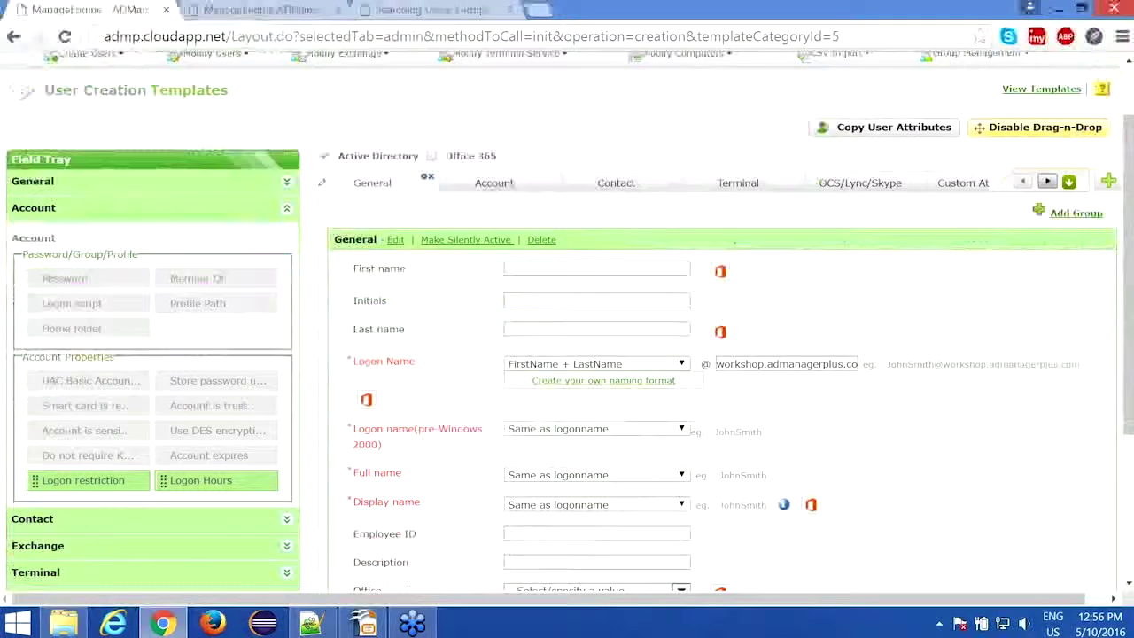
scroll(534, 580, down, 3)
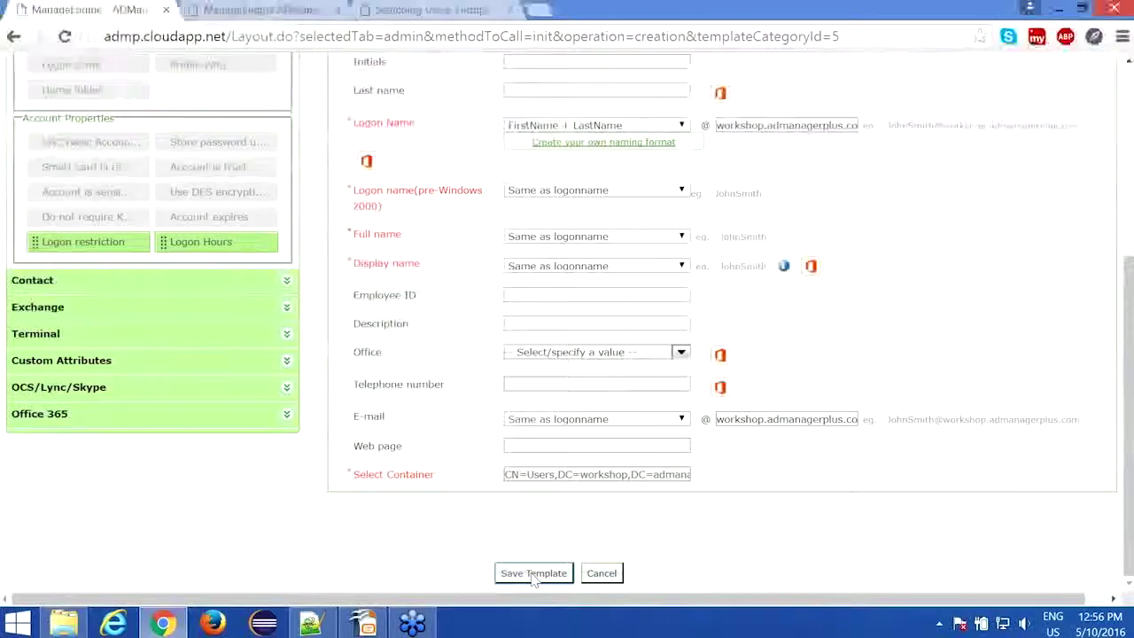
click(534, 574)
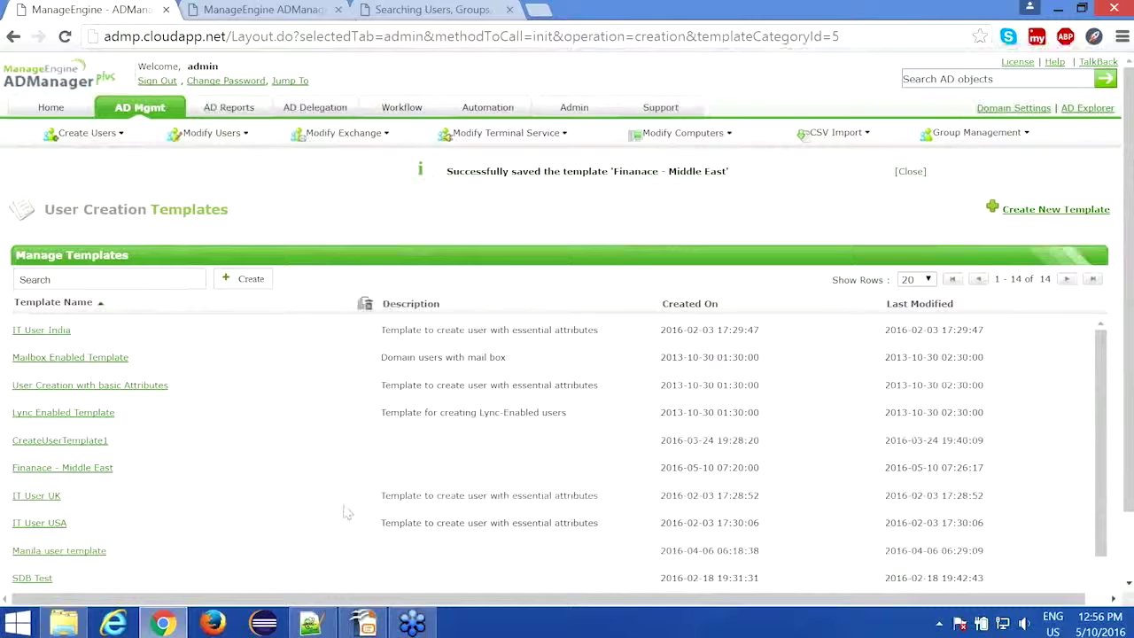
mouse_move(324, 626)
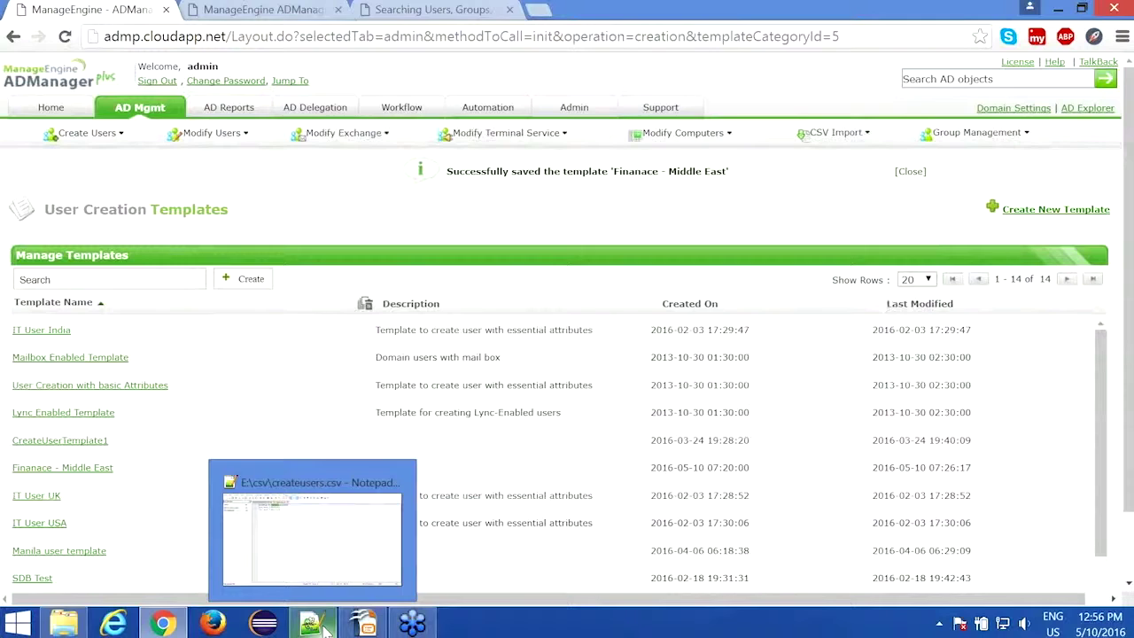
Step: In createusers.csv, append a ',templateName' column to the header line
click(326, 629)
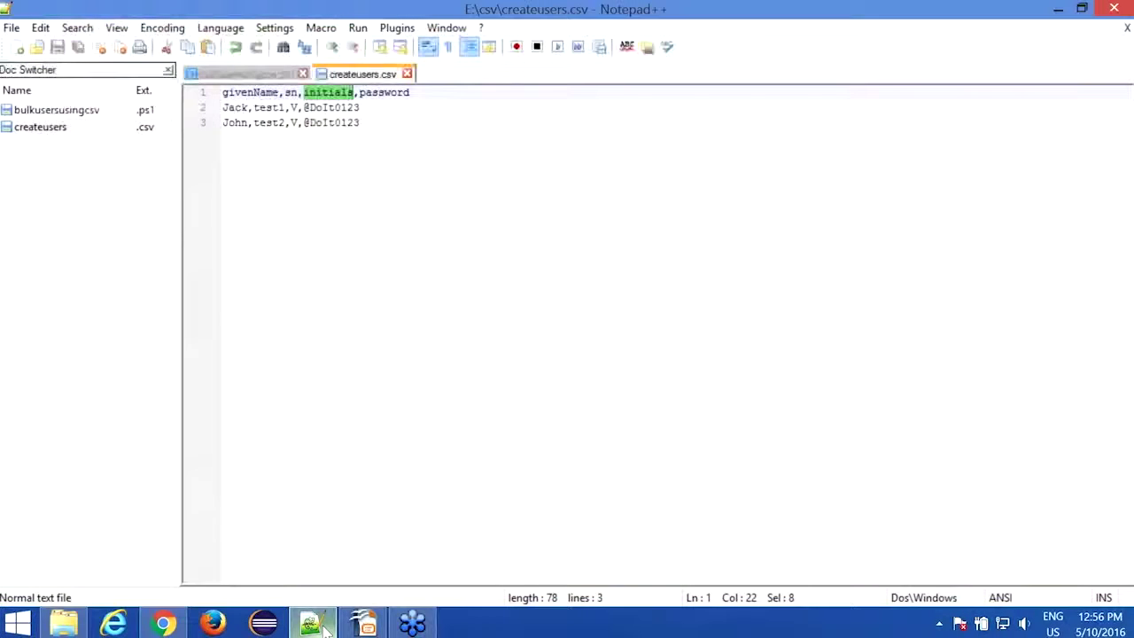
click(376, 107)
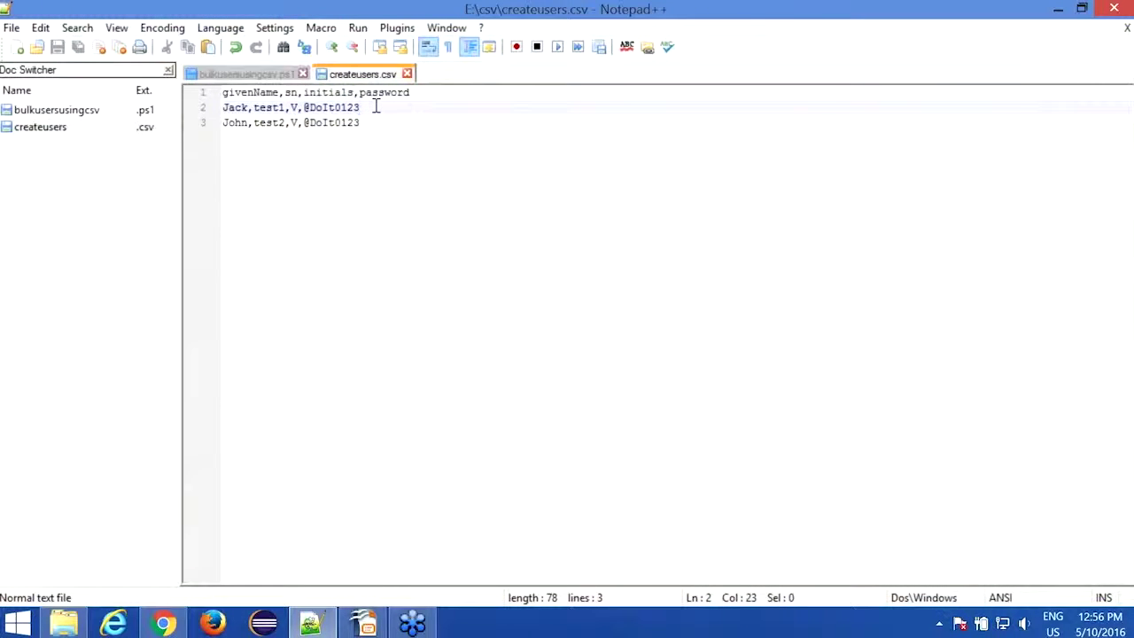
click(437, 93)
text(,t)
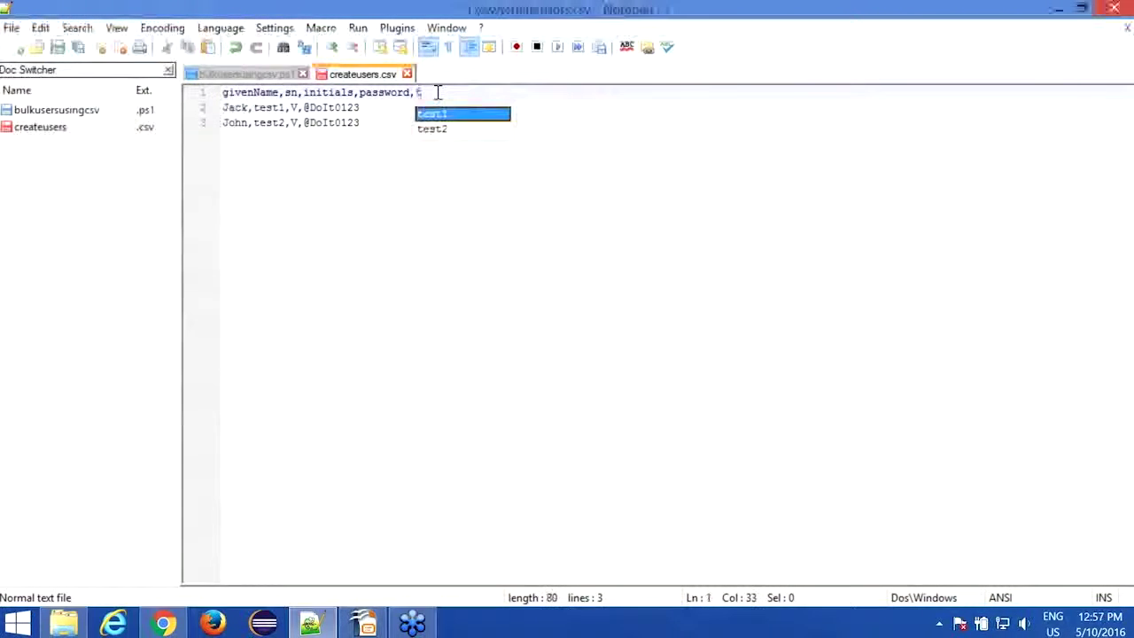
text(emplateName)
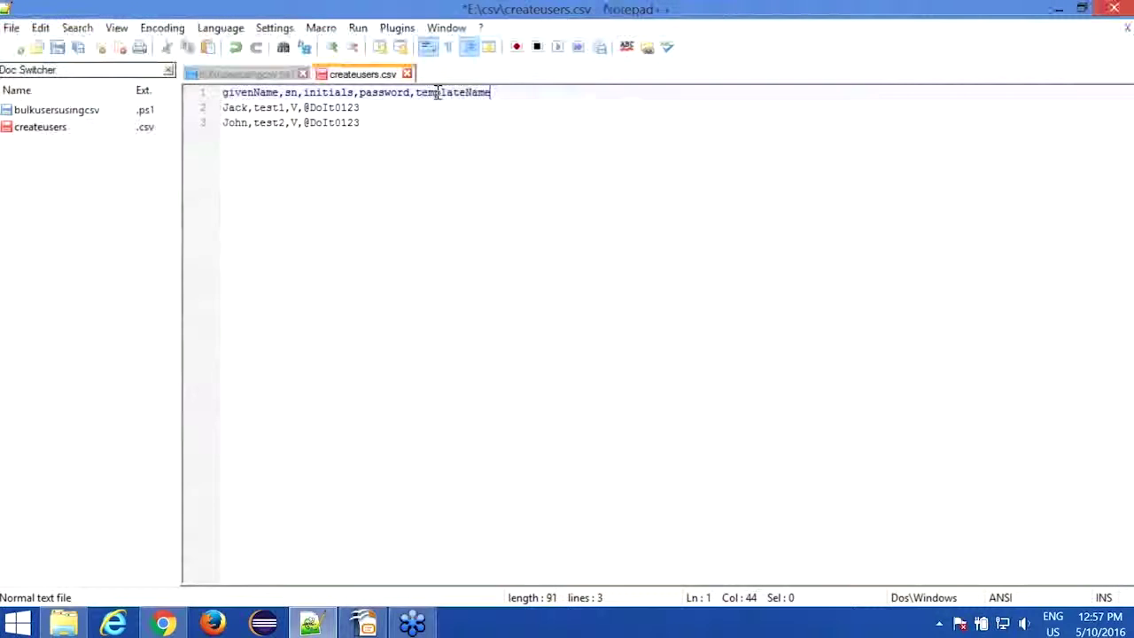
Step: Add the Finance - Middle East and 'IT - Middle East' template values to the two user rows
key(Down)
text(,)
key(BackSpace)
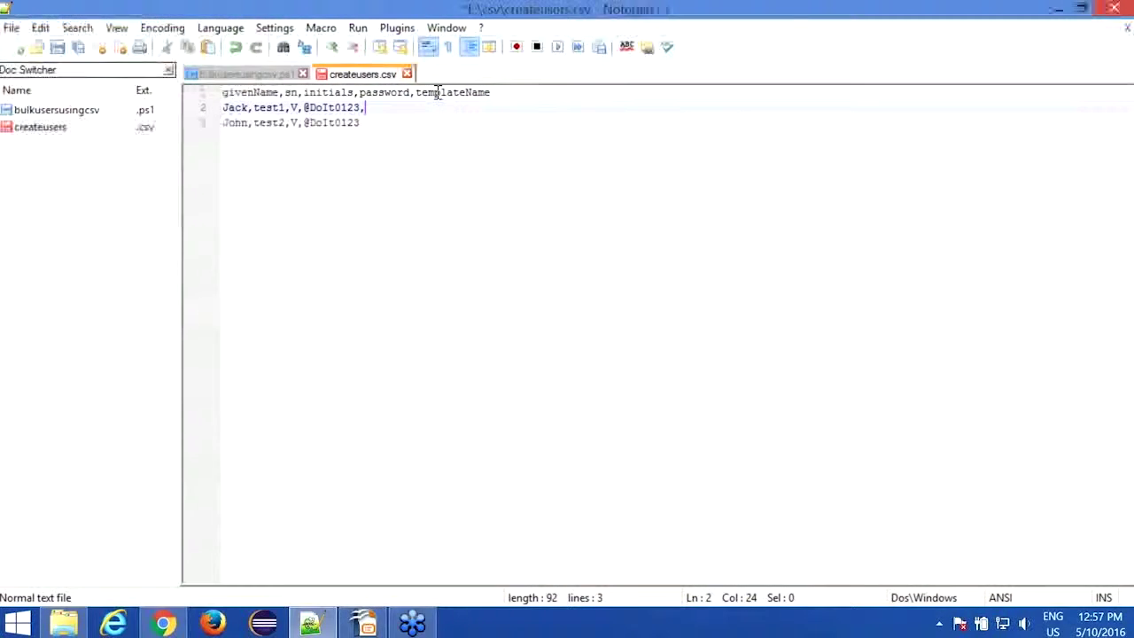
text(Fin)
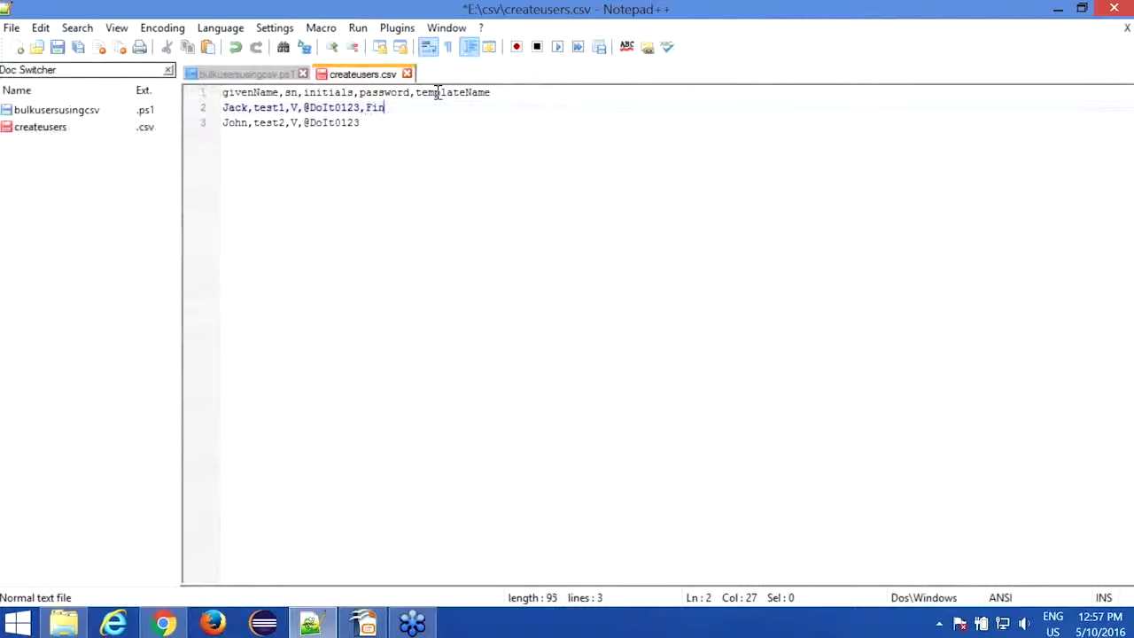
text(anance )
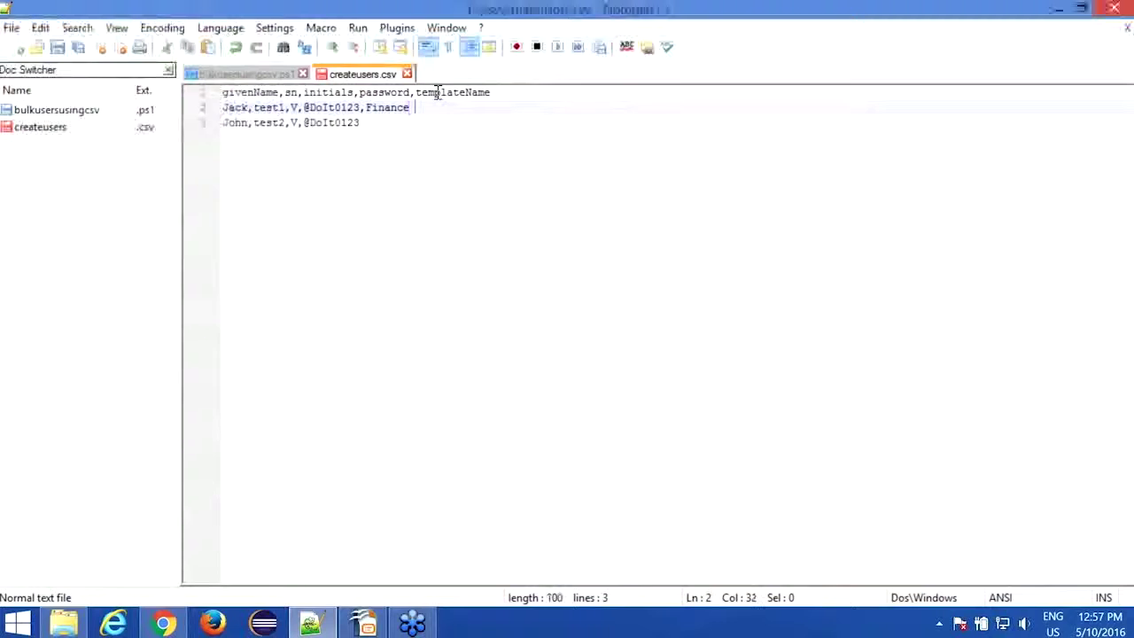
text(- Midde)
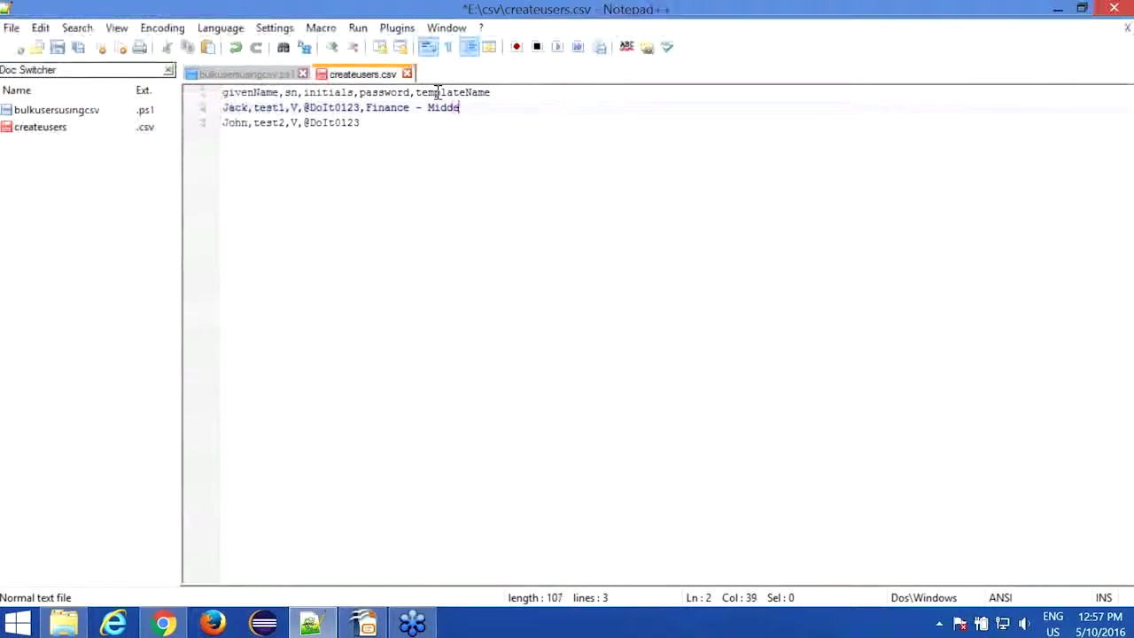
key(BackSpace)
text(le Name)
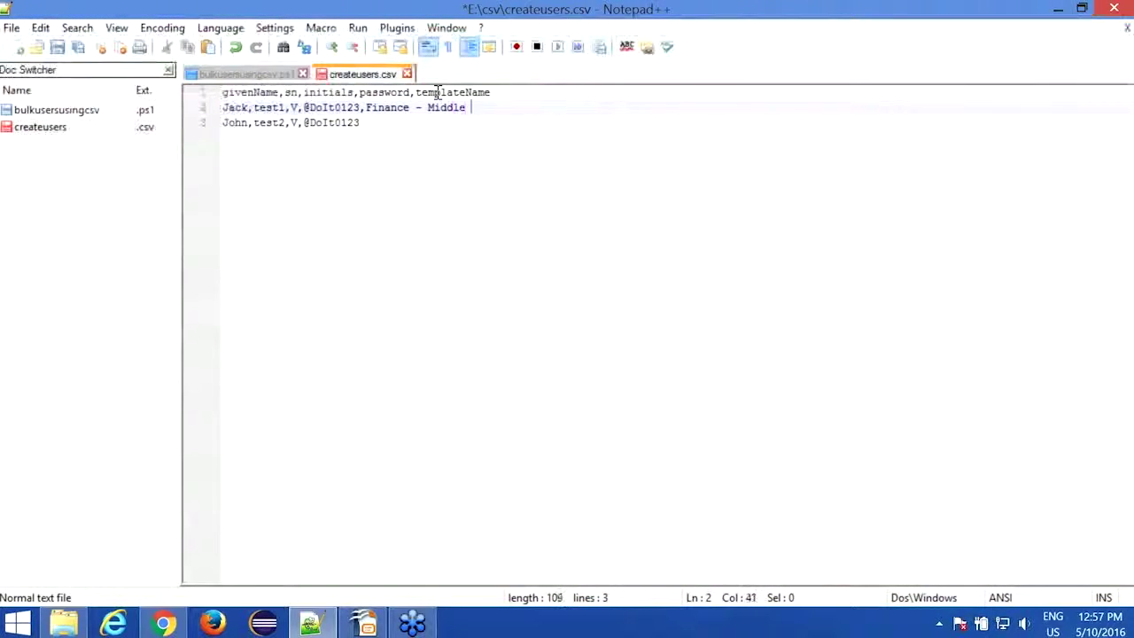
click(400, 122)
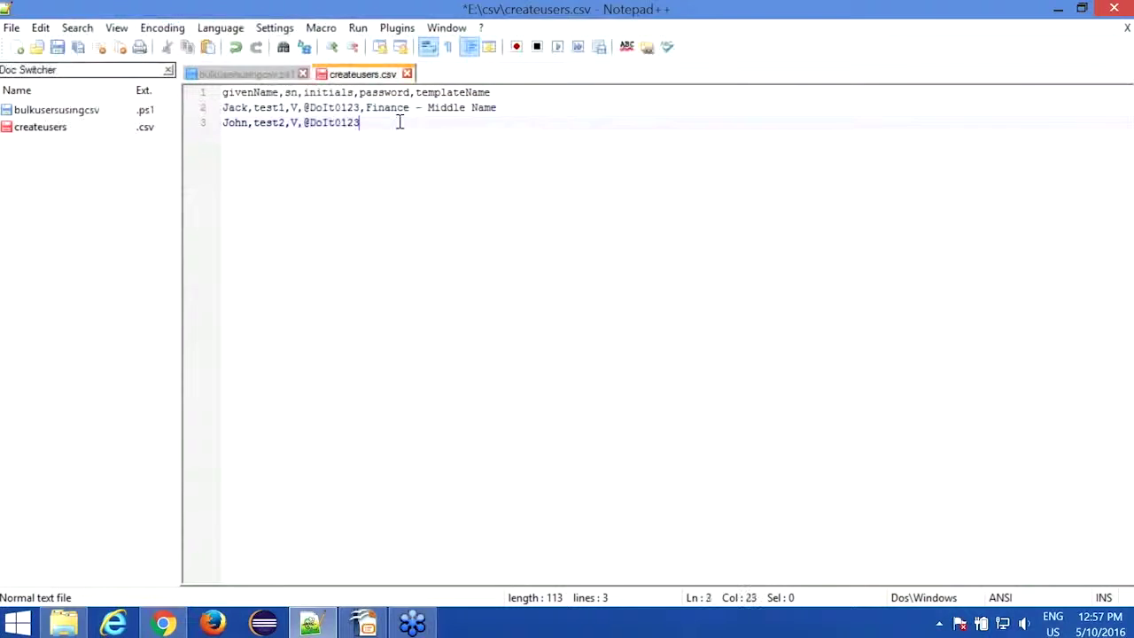
text(,IT - M)
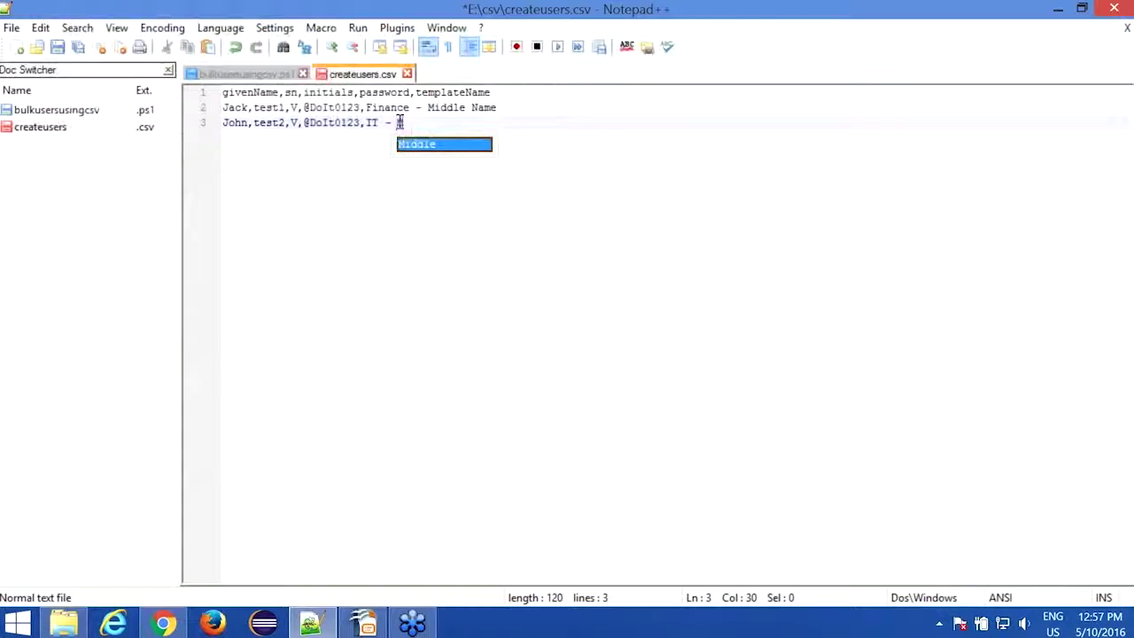
text(iddle East)
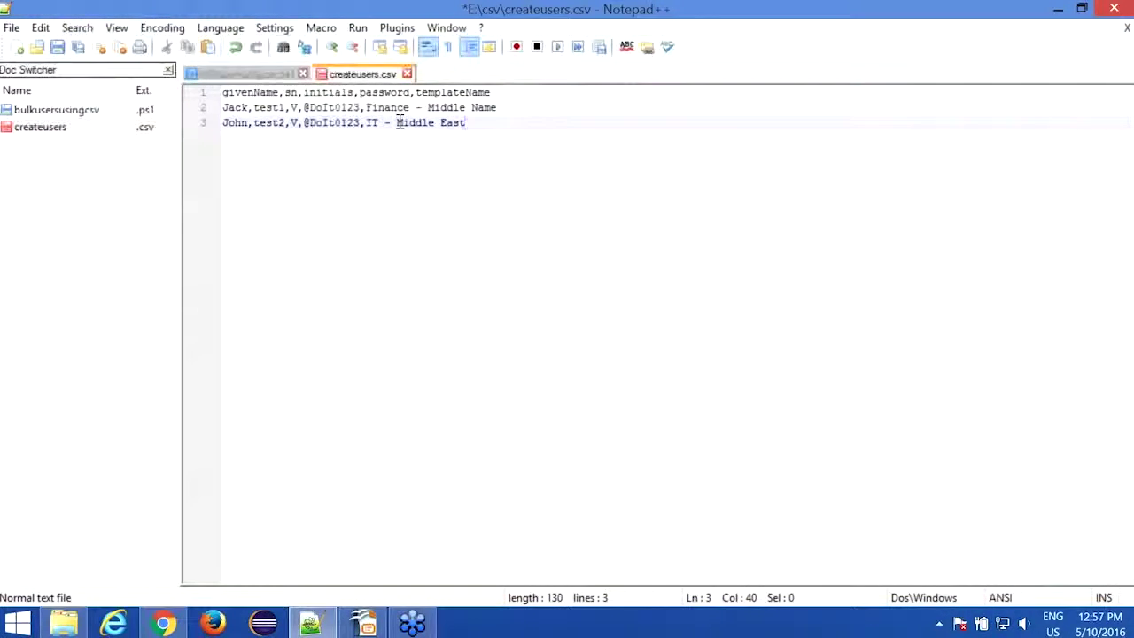
Step: Correct the first row's value to end in 'East', save createusers.csv, and return to ADManager
double_click(486, 108)
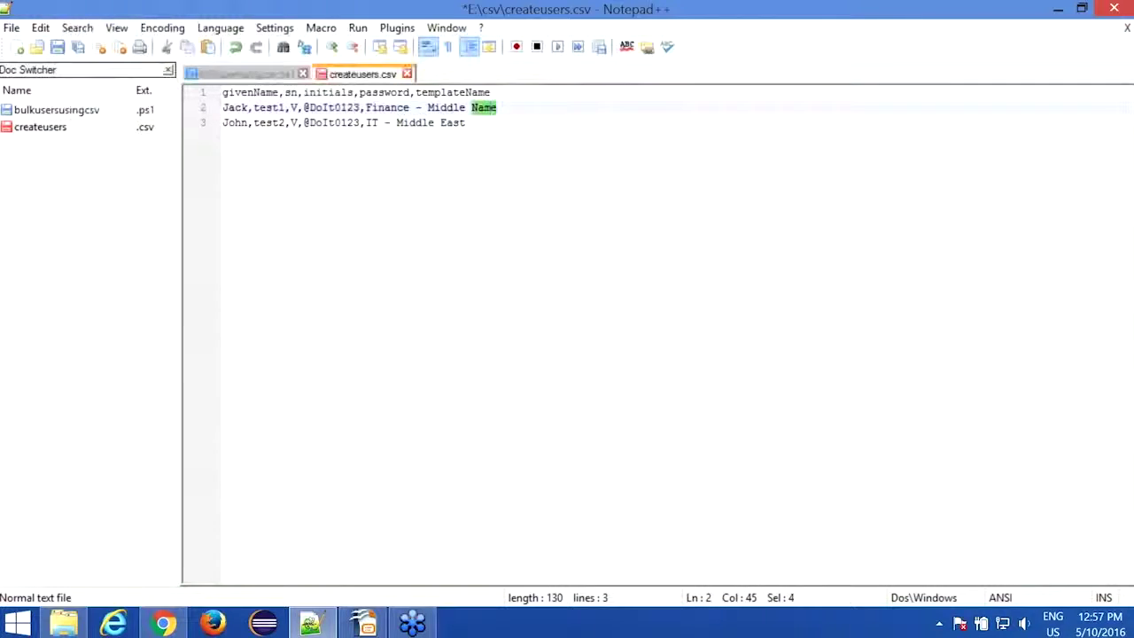
text(East)
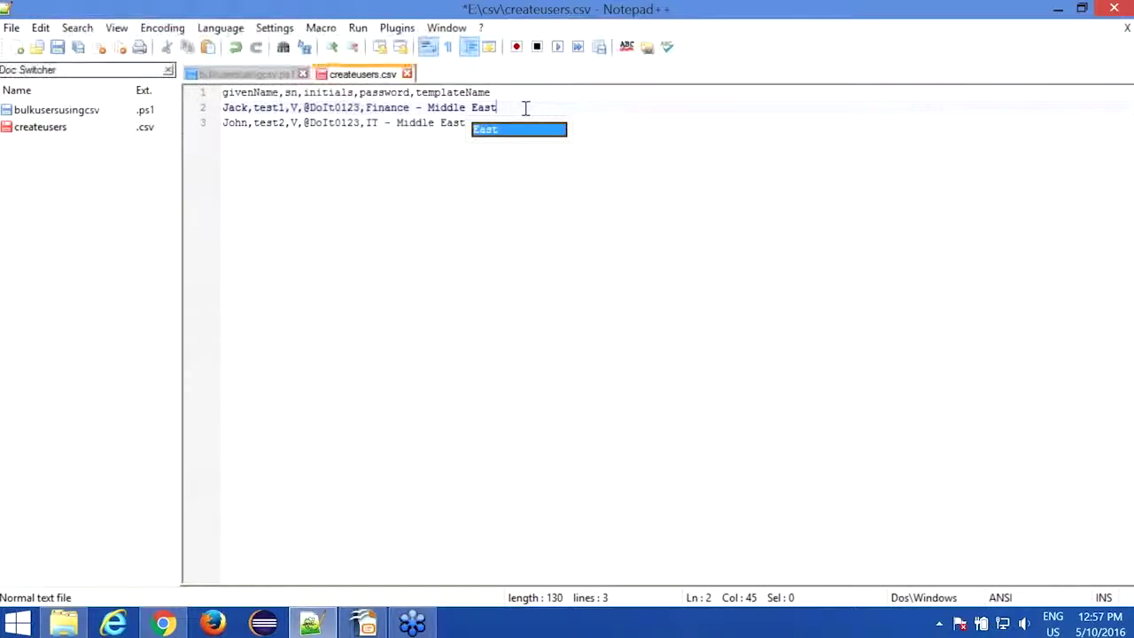
key(Escape)
key(ctrl+s)
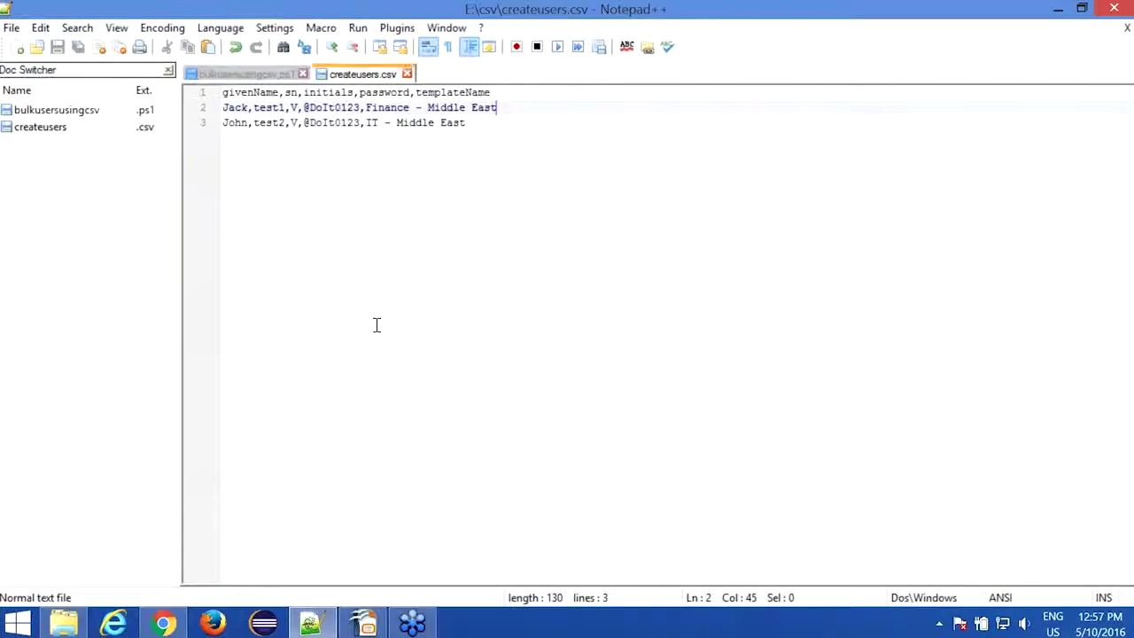
click(163, 623)
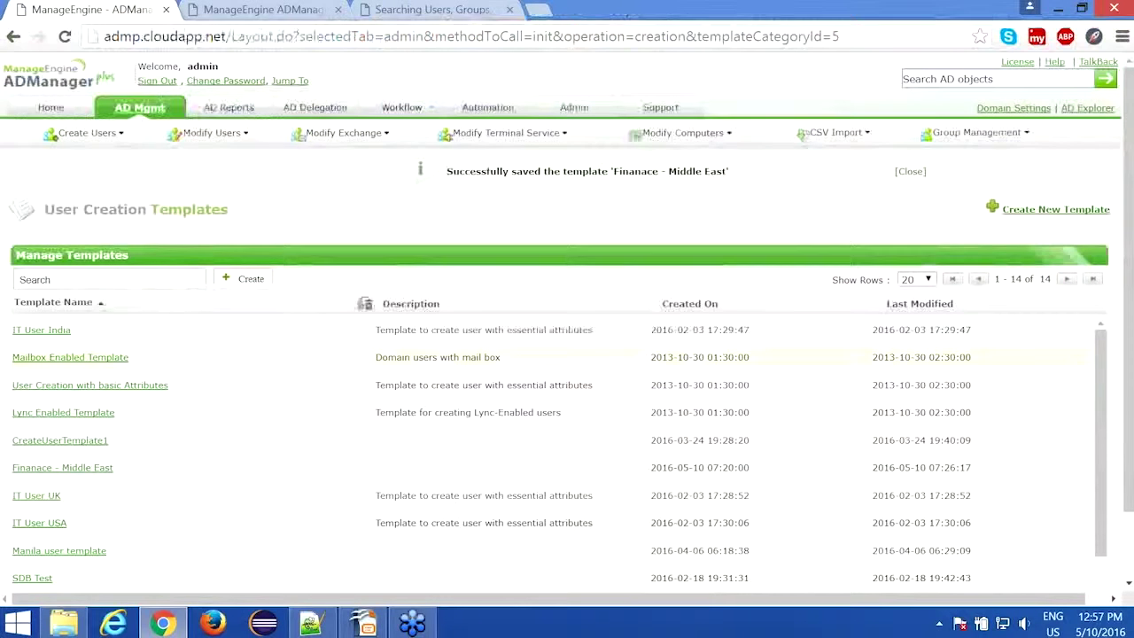
Step: Open AD Mgmt's Create Bulk Users page, then switch back to createusers.csv in Notepad++
click(147, 108)
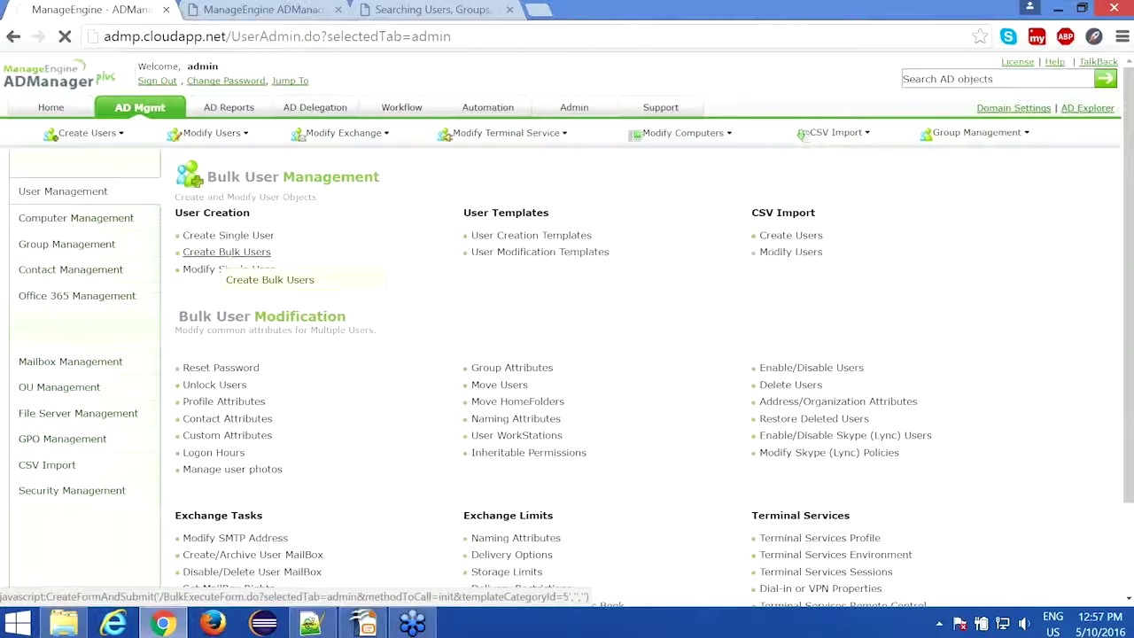
click(227, 252)
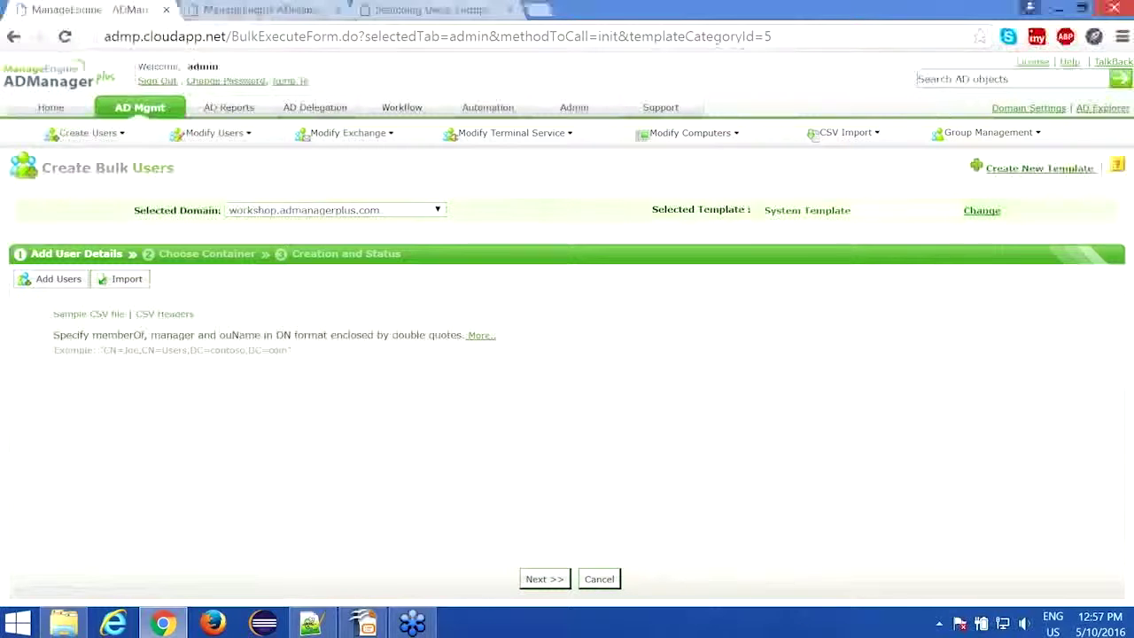
click(312, 623)
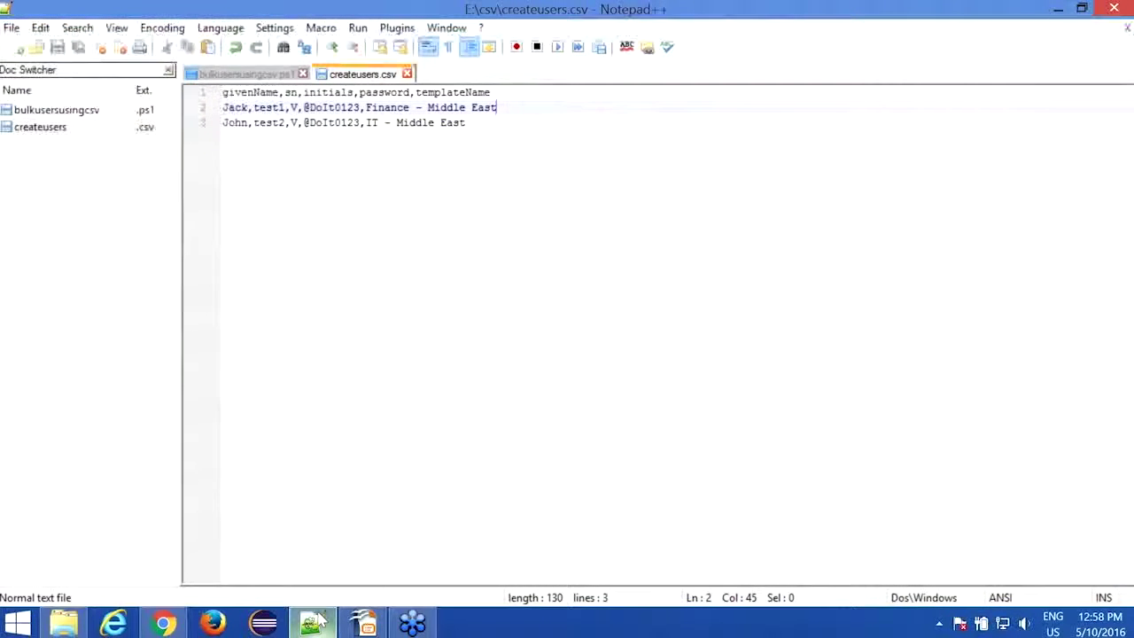
Step: Switch from Notepad++ back to the Create Bulk Users page in Chrome
click(163, 623)
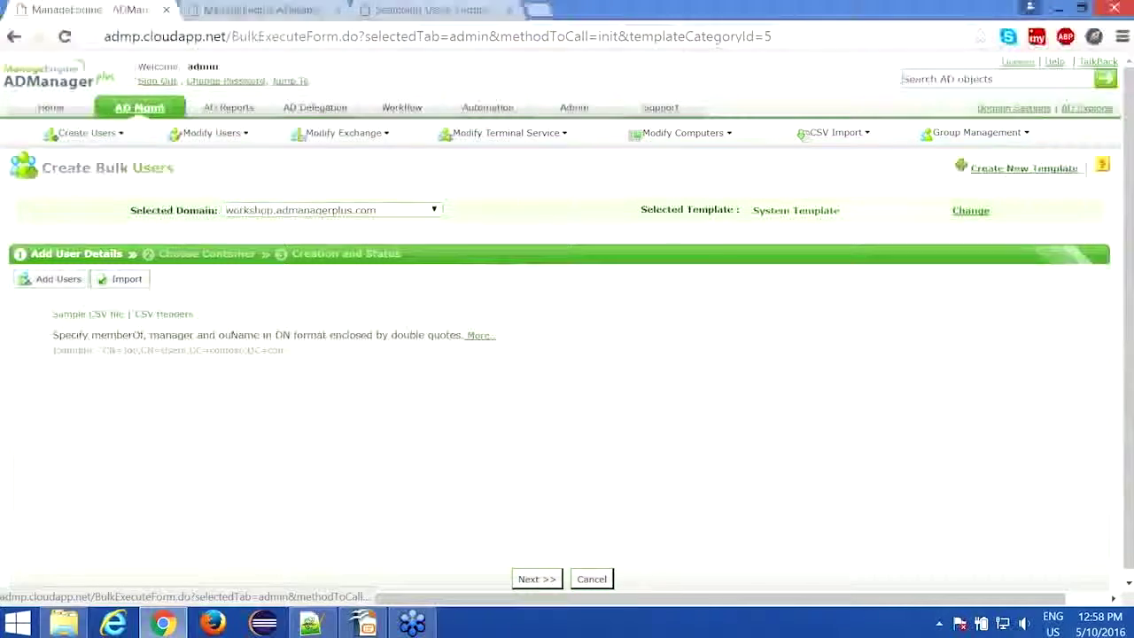
Step: Return to the AD Mgmt tab's Bulk User Management overview
click(140, 109)
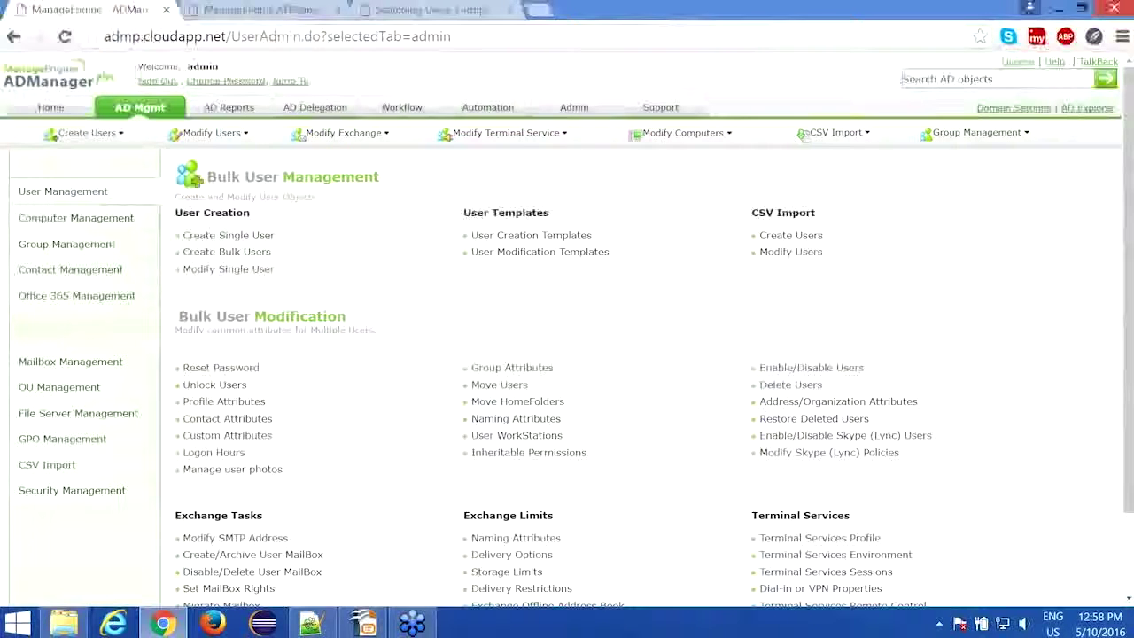
click(1085, 625)
click(1085, 626)
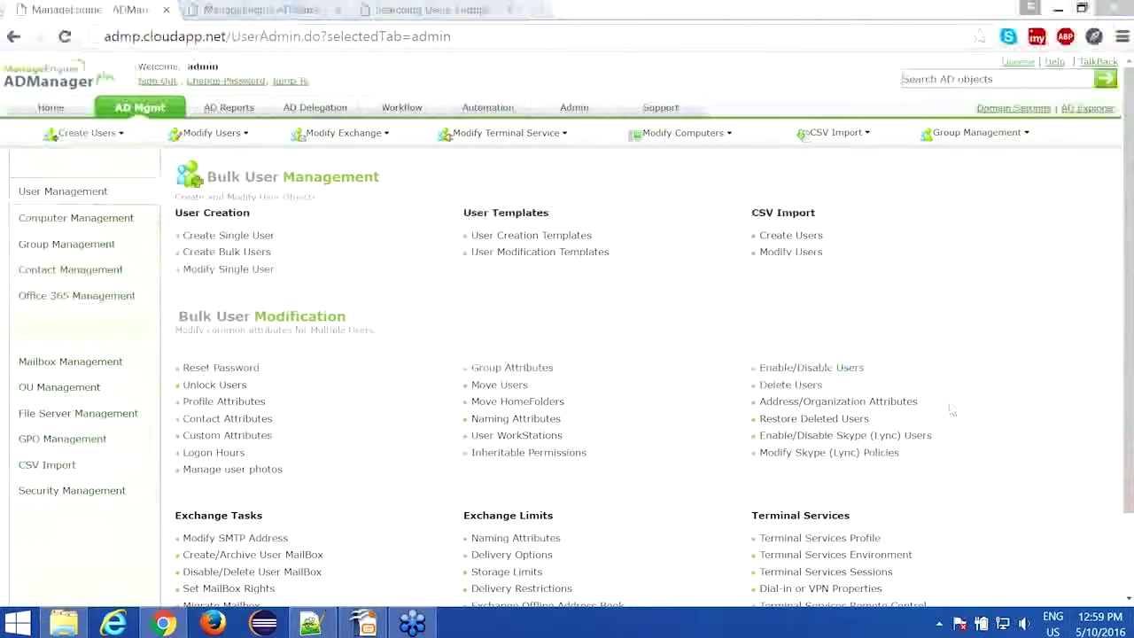